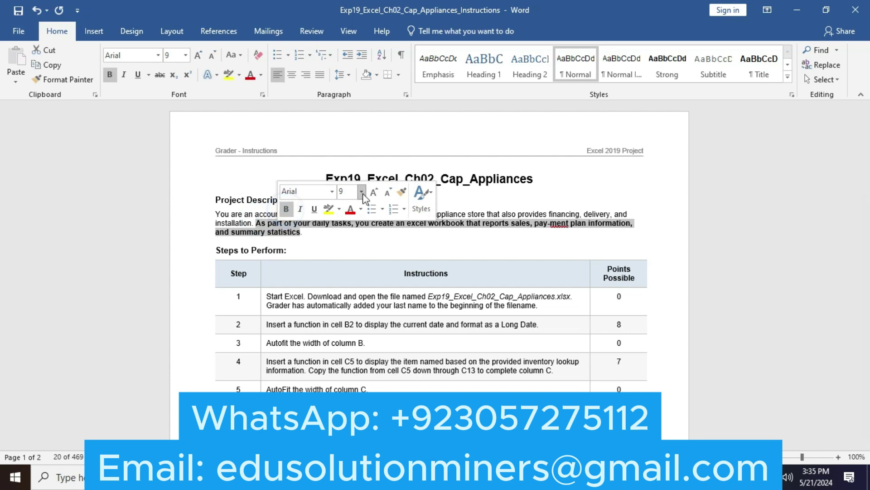
# Enlarge the selected bold sentence in the project description to 12 pt and highlight it in yellow.
pyautogui.click(373, 193)
pyautogui.click(373, 192)
pyautogui.click(372, 193)
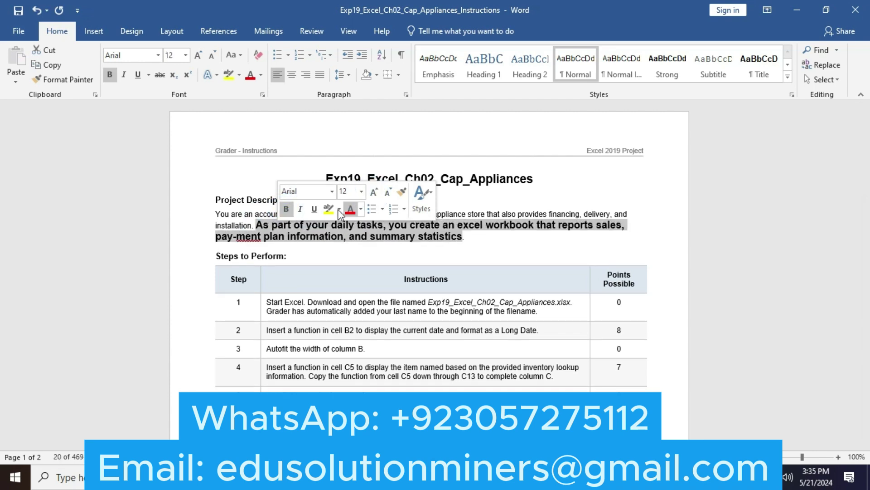
pyautogui.click(326, 211)
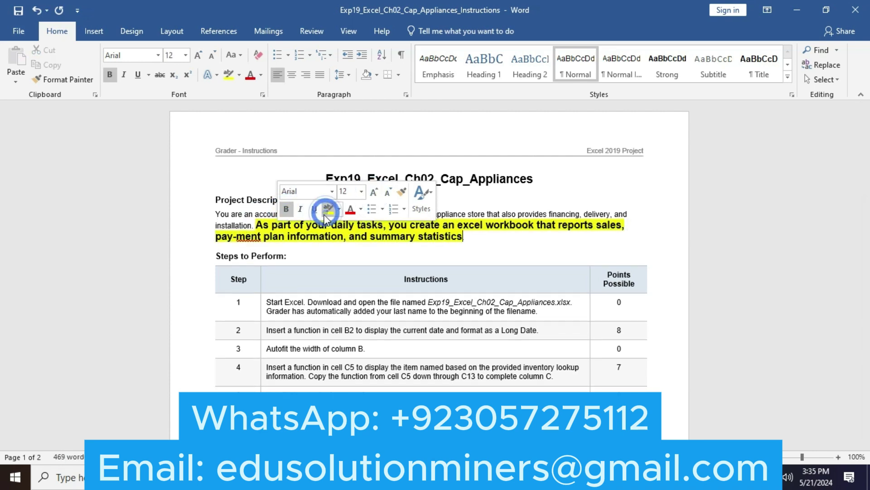
pyautogui.click(290, 237)
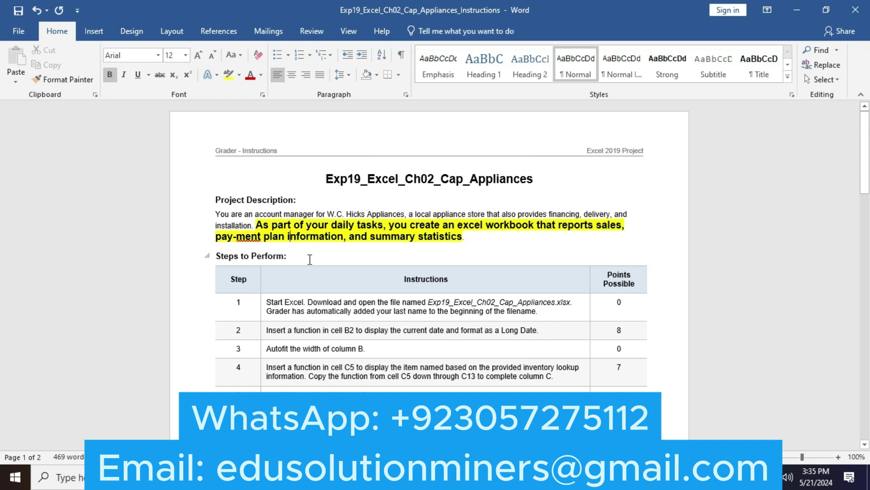
# Make the step 1 instruction text bold, enlarge it to 12 pt and highlight it in yellow.
pyautogui.click(268, 302)
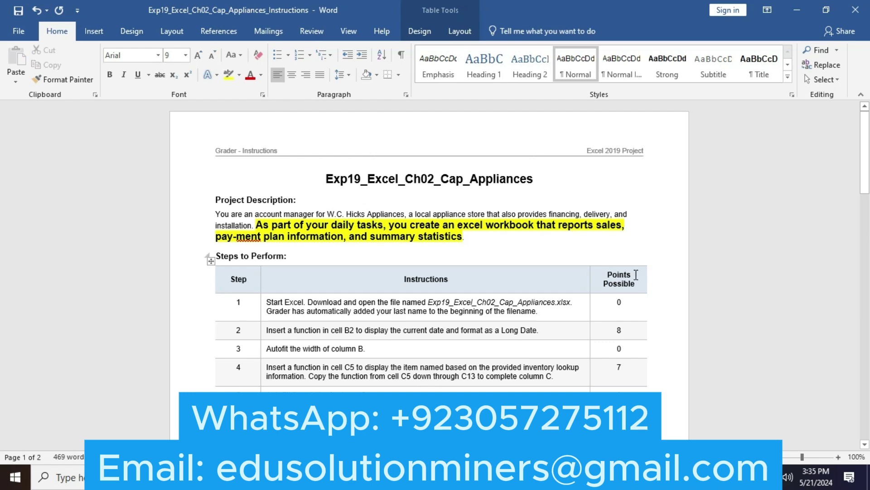
pyautogui.moveTo(865, 179); pyautogui.dragTo(2, 337)
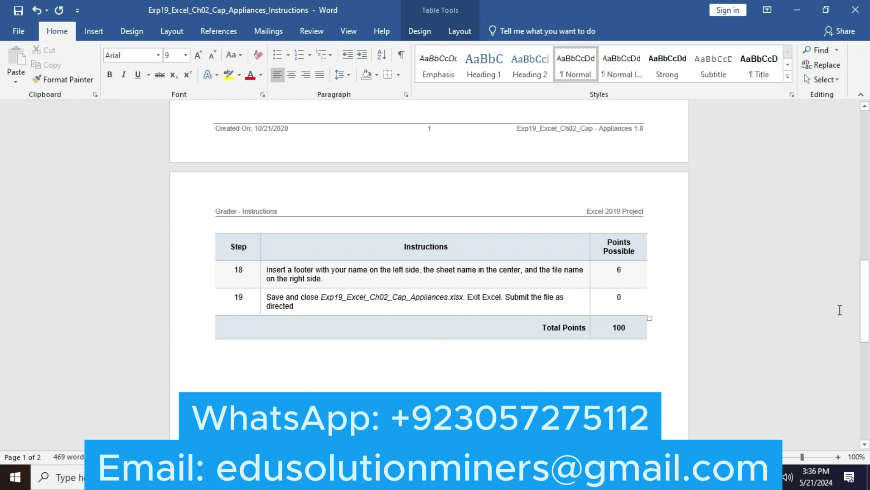
pyautogui.moveTo(864, 308); pyautogui.dragTo(859, 160)
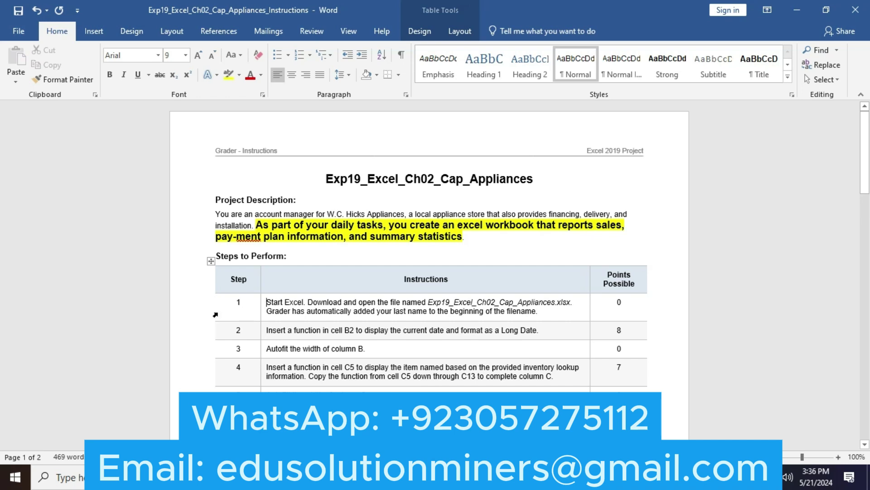
pyautogui.moveTo(270, 300); pyautogui.dragTo(529, 312)
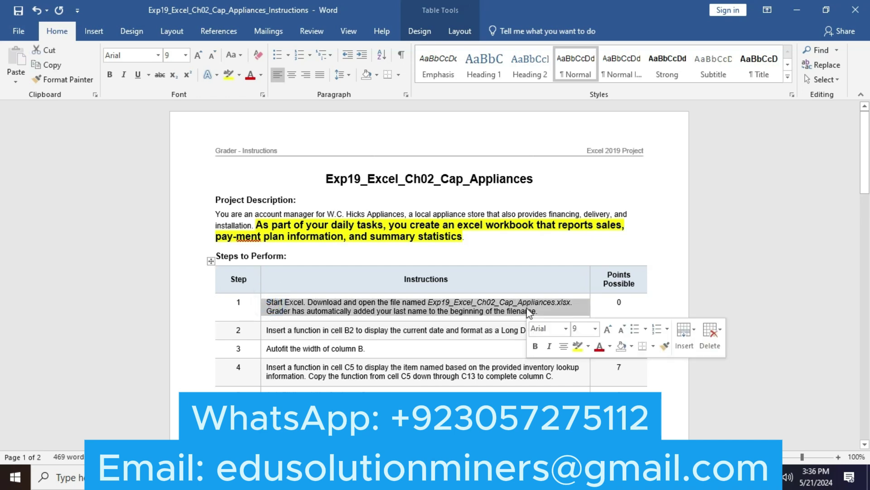
pyautogui.click(541, 347)
pyautogui.click(608, 333)
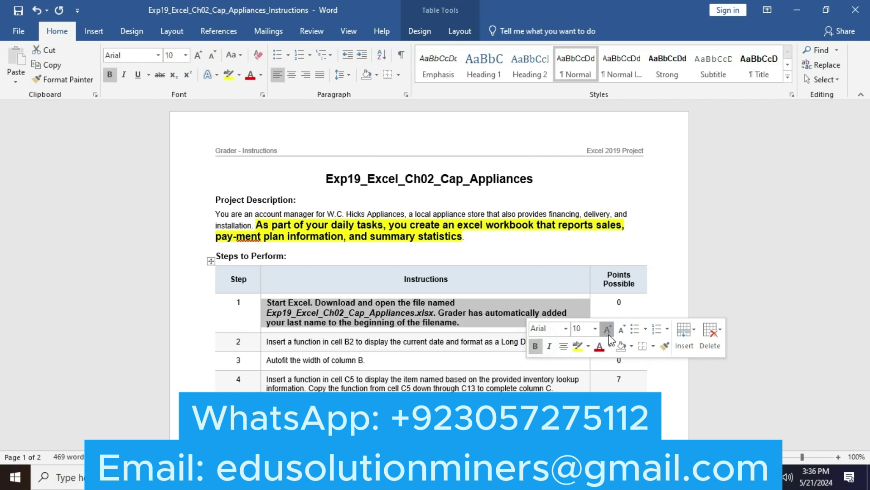
pyautogui.click(608, 334)
pyautogui.click(609, 334)
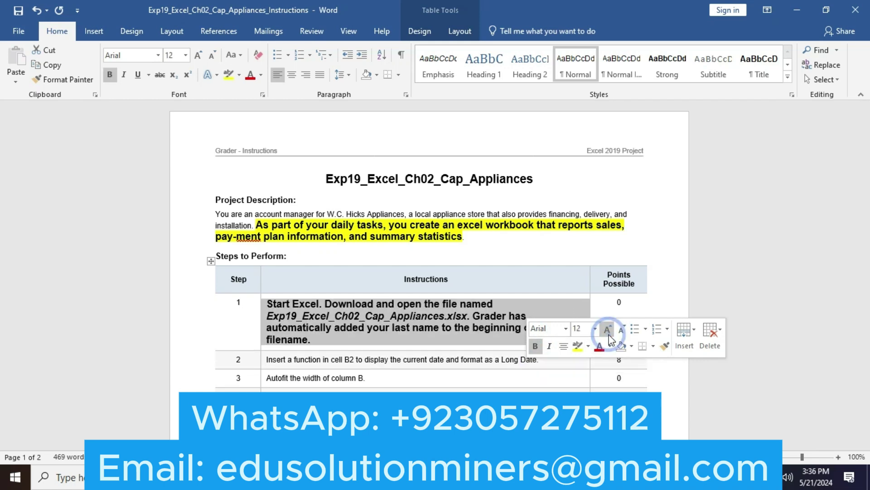
pyautogui.click(581, 346)
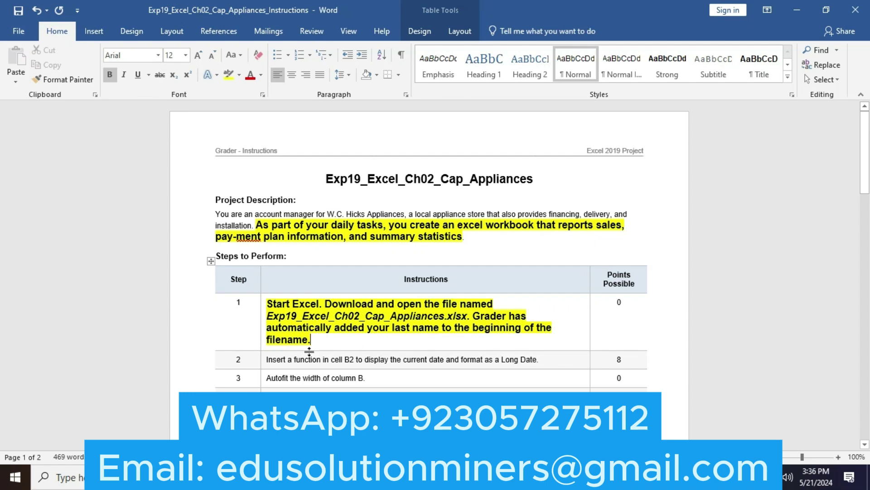
# Switch to the Exp19_Excel_Ch02_Cap_Appliances workbook in Excel and look over its sales worksheet.
pyautogui.hotkey('alt', 'Tab')
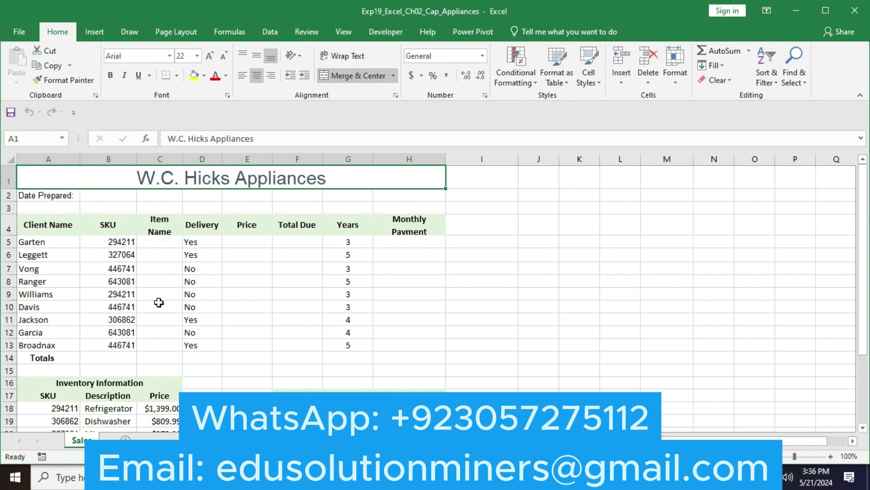
pyautogui.moveTo(865, 251); pyautogui.dragTo(869, 338)
pyautogui.moveTo(3, 340); pyautogui.dragTo(594, 391)
# Switch back to the Word instructions and make the step 2 text bold, 12 pt and highlighted in yellow.
pyautogui.hotkey('alt', 'Tab')
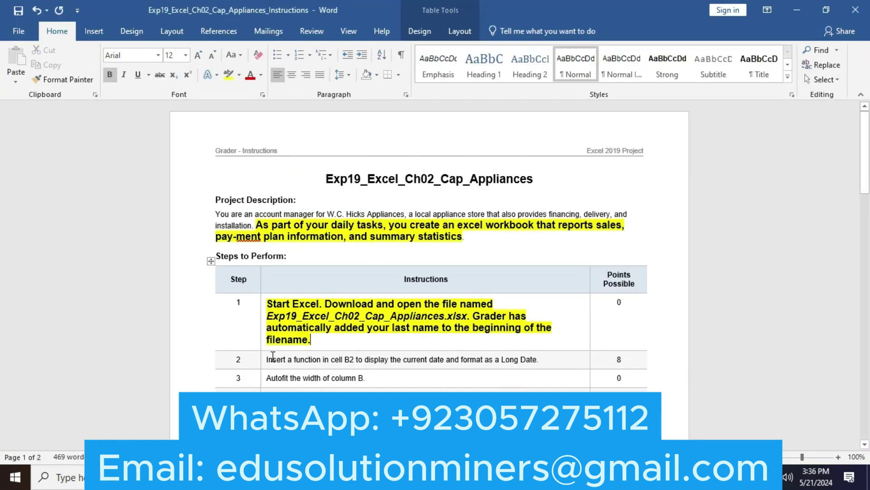
pyautogui.moveTo(273, 355); pyautogui.dragTo(541, 359)
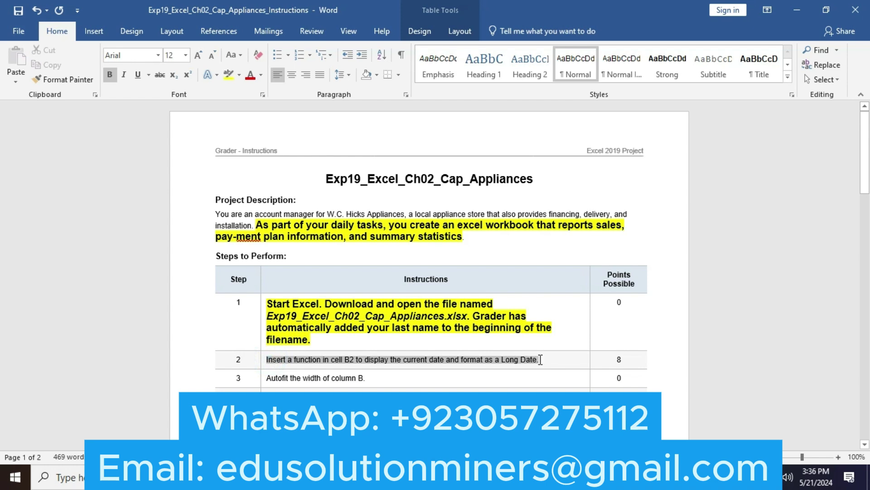
pyautogui.click(548, 338)
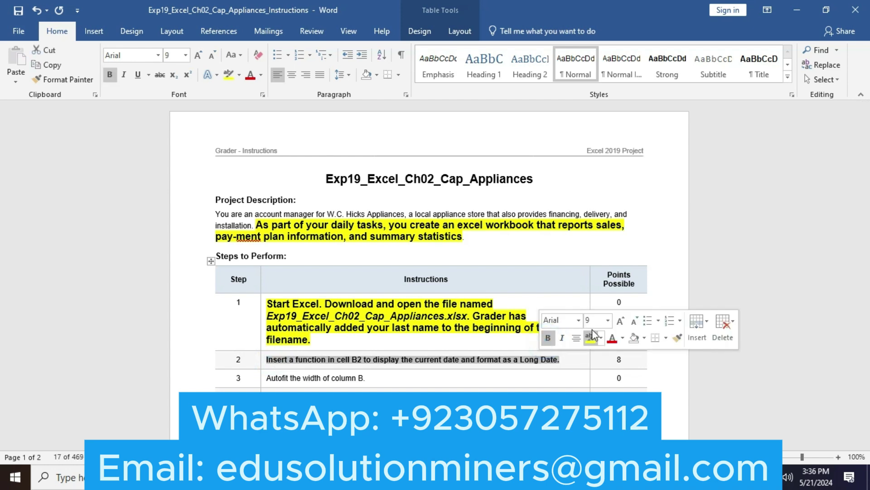
pyautogui.click(620, 320)
pyautogui.click(620, 321)
pyautogui.click(620, 321)
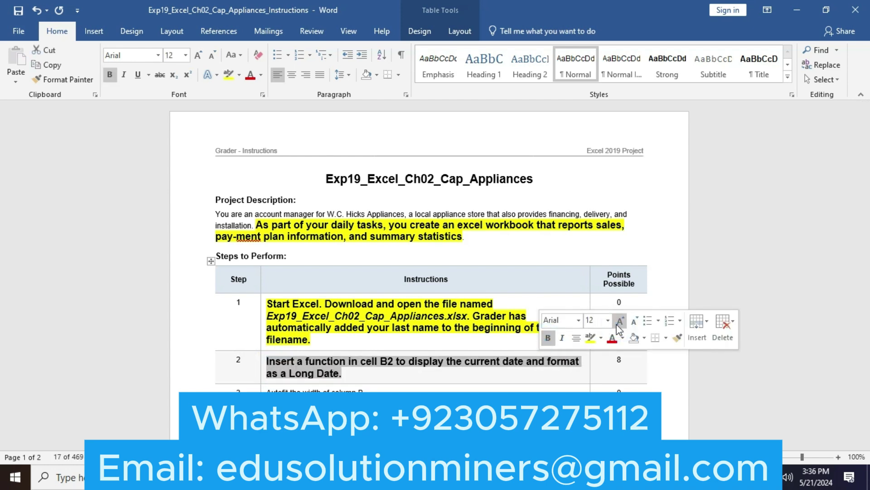
pyautogui.click(589, 337)
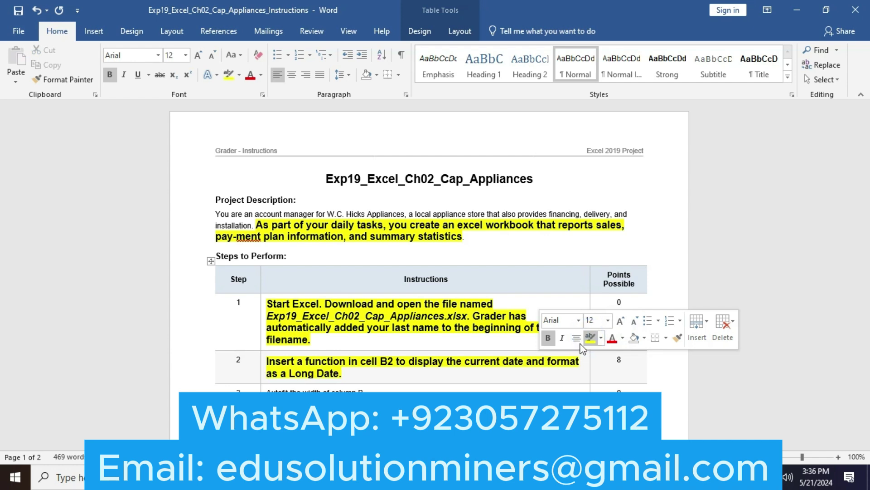
pyautogui.click(363, 386)
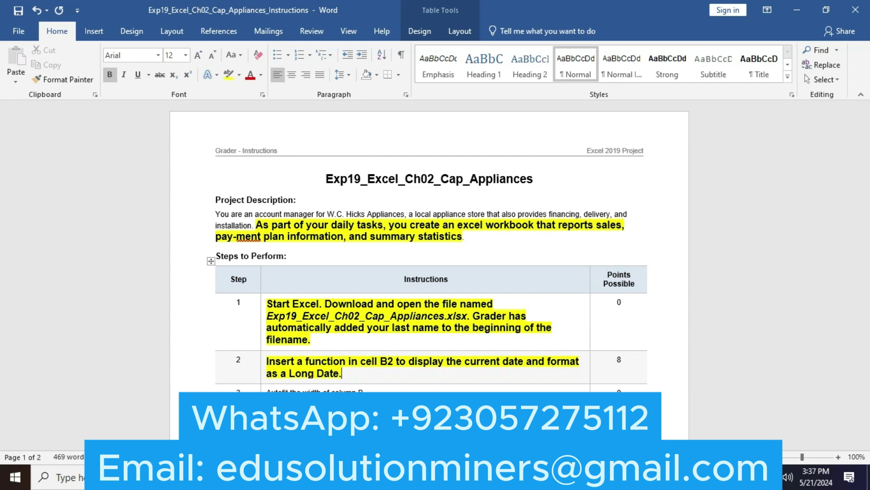
# Switch to the Excel workbook and insert the NOW function in cell B2.
pyautogui.hotkey('alt', 'Tab')
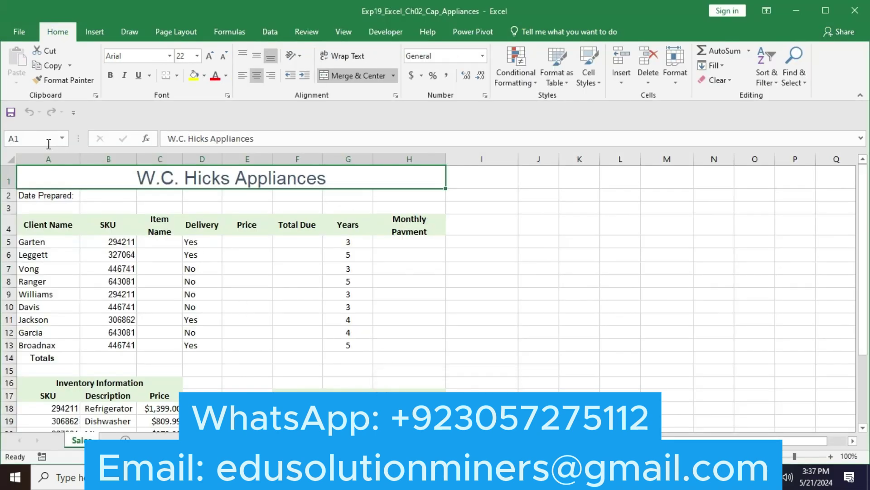
pyautogui.click(32, 137)
pyautogui.write('B2')
pyautogui.press('Return')
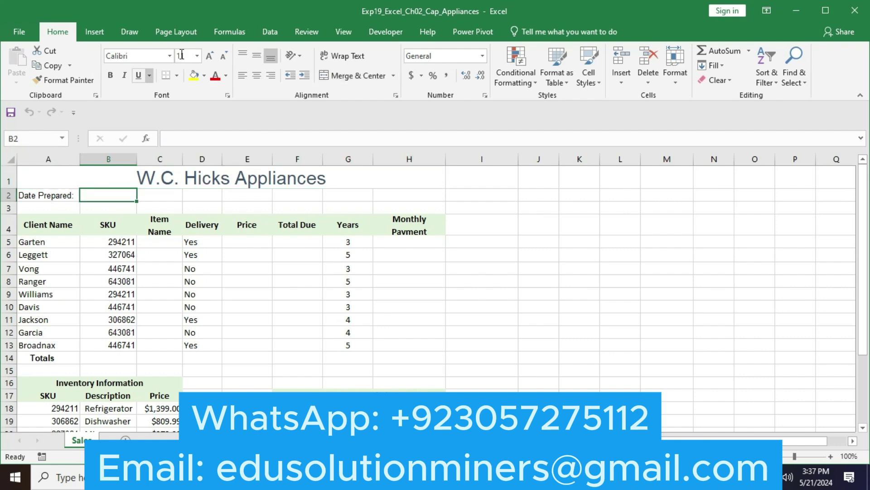
pyautogui.click(100, 41)
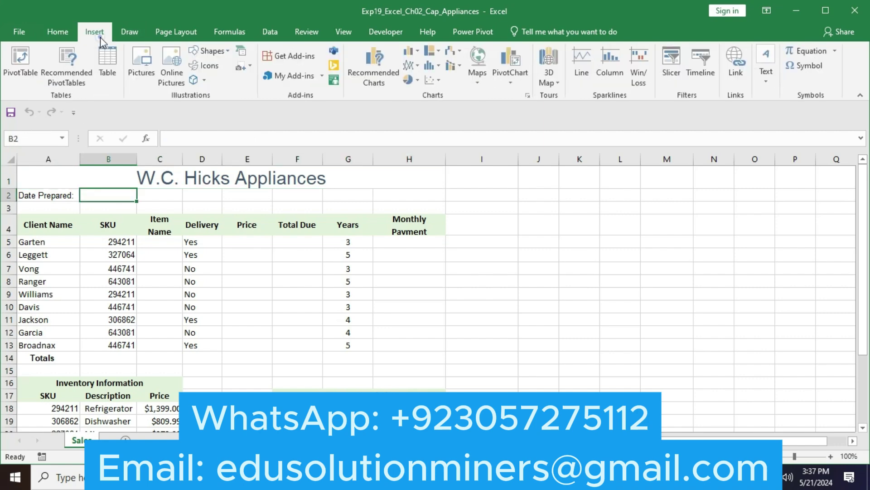
pyautogui.click(245, 40)
pyautogui.click(208, 83)
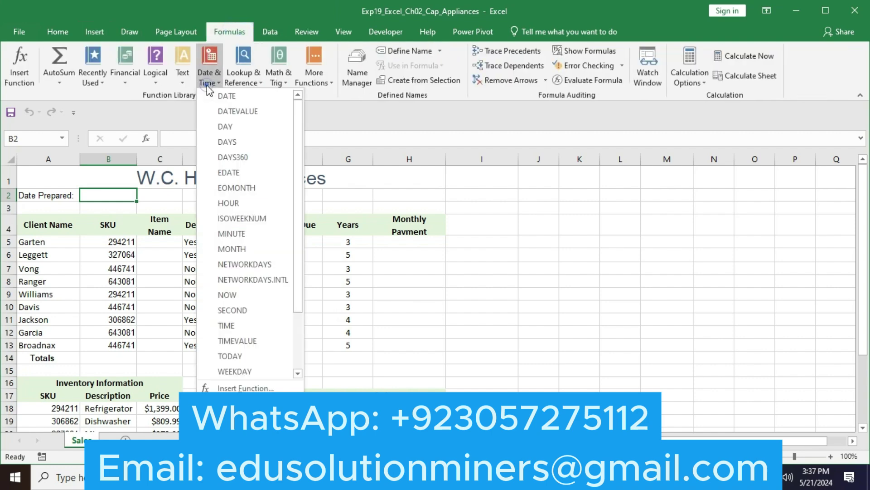
pyautogui.click(224, 295)
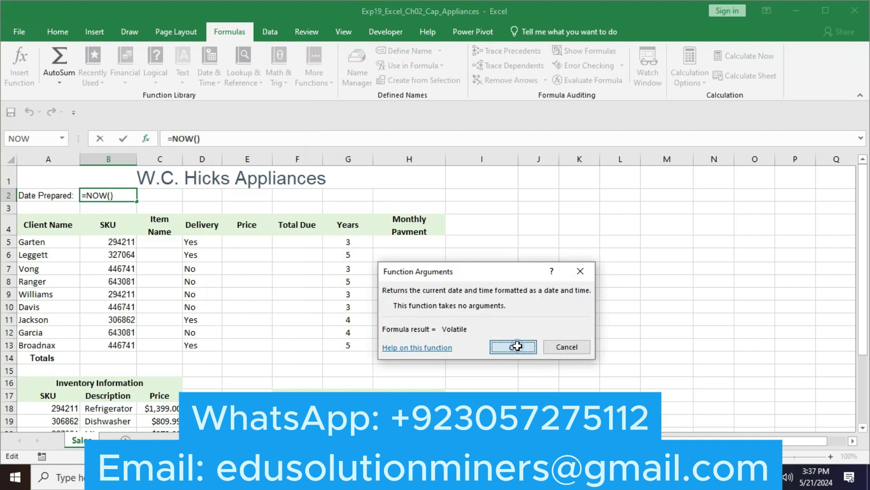
pyautogui.click(517, 346)
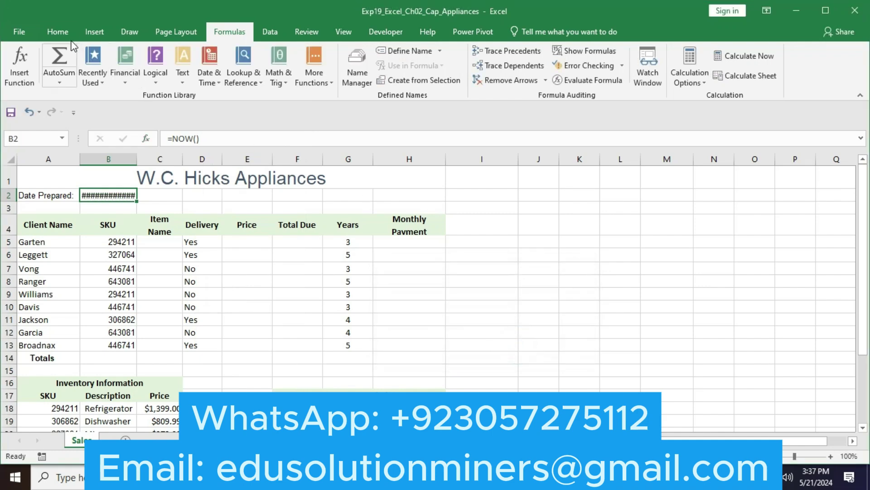
# Format the date in cell B2 as a Long Date.
pyautogui.click(57, 30)
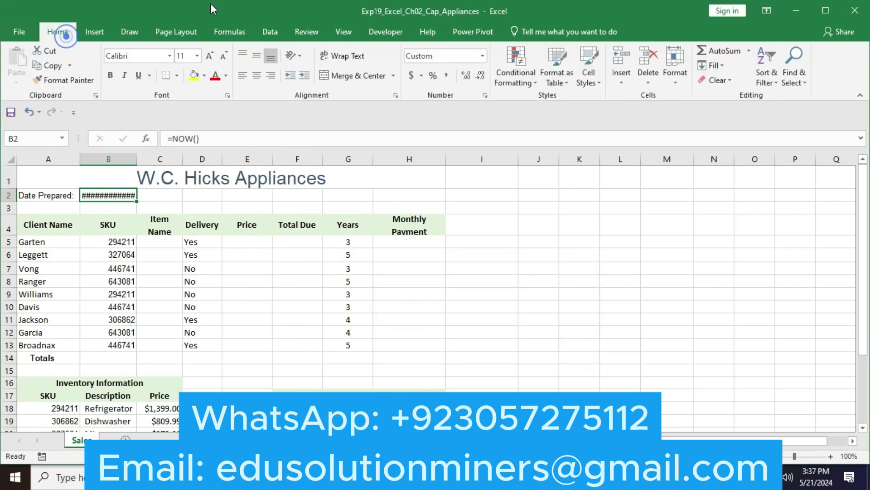
pyautogui.click(482, 55)
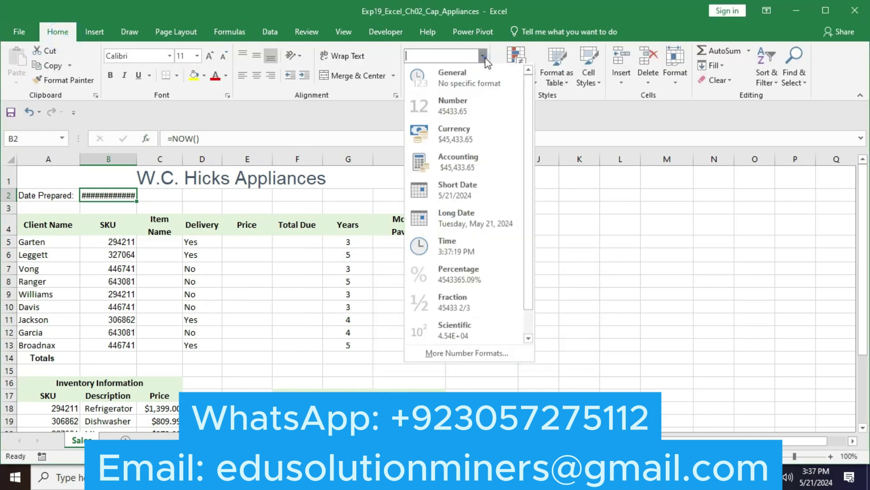
pyautogui.click(459, 227)
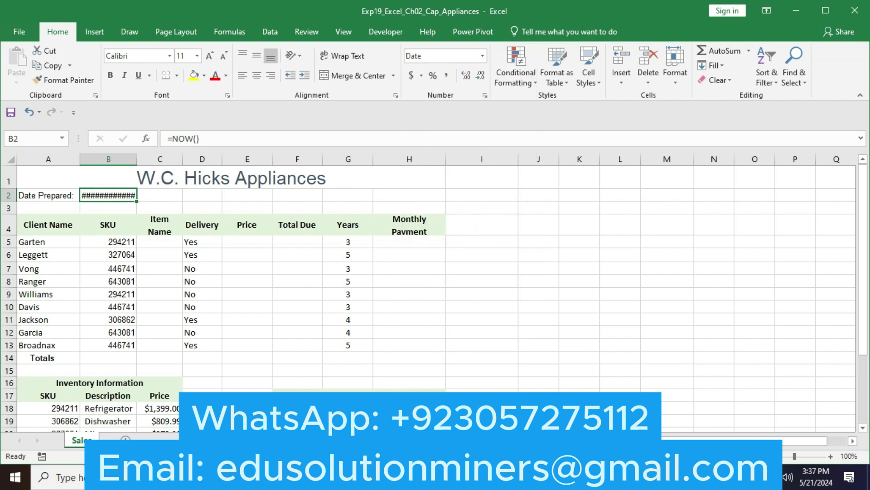
# Switch to the Word instructions and make the step 3 text bold, 12 pt and highlighted in yellow.
pyautogui.hotkey('alt', 'Tab')
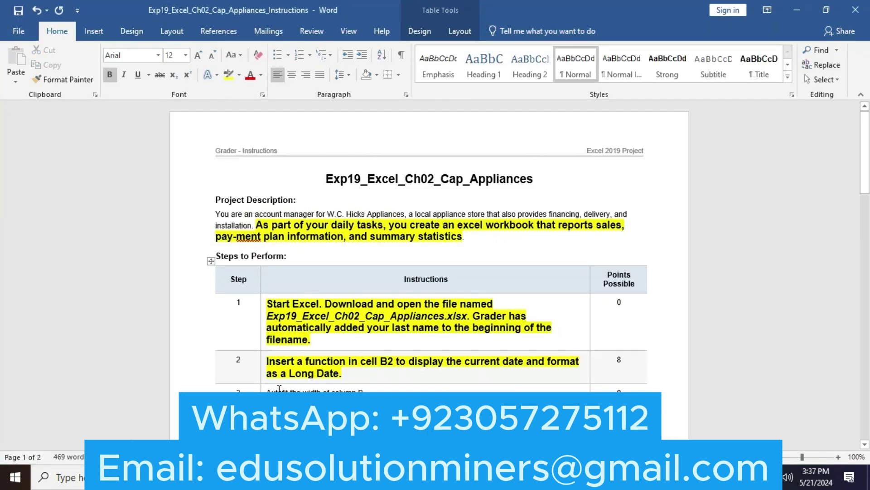
pyautogui.moveTo(265, 391); pyautogui.dragTo(364, 390)
pyautogui.click(370, 365)
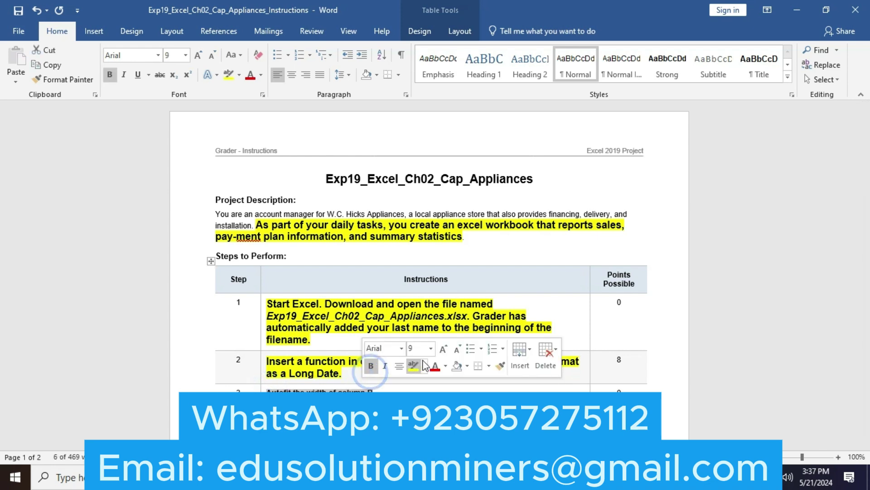
pyautogui.click(444, 349)
pyautogui.click(443, 349)
pyautogui.click(443, 349)
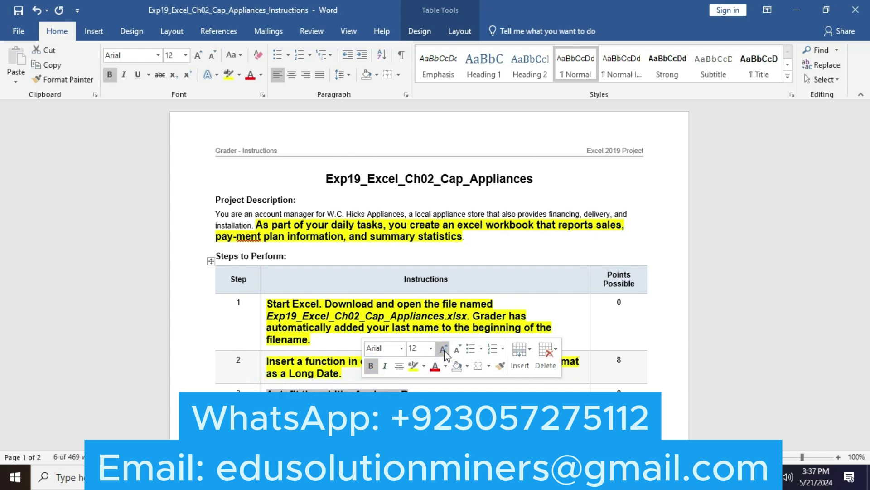
pyautogui.click(416, 365)
pyautogui.click(409, 391)
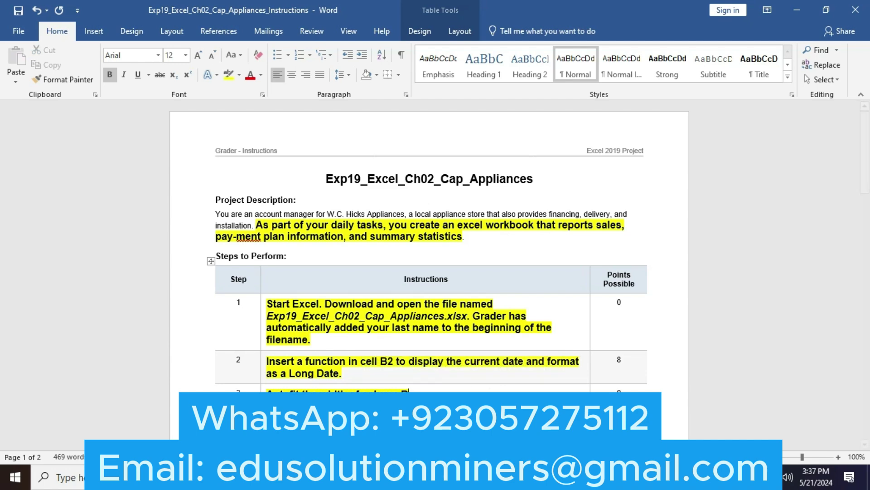
# Switch to the Excel workbook, AutoFit the width of column B, and return to the Word instructions.
pyautogui.click(236, 477)
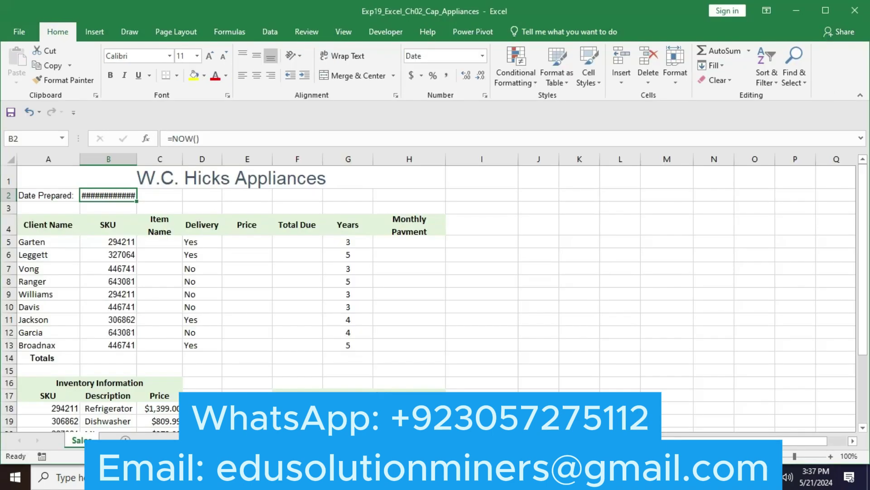
pyautogui.click(108, 160)
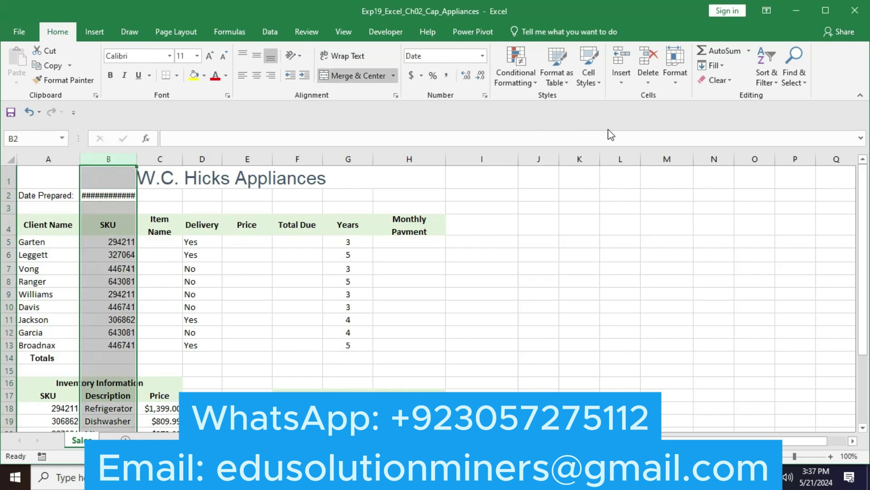
pyautogui.click(675, 68)
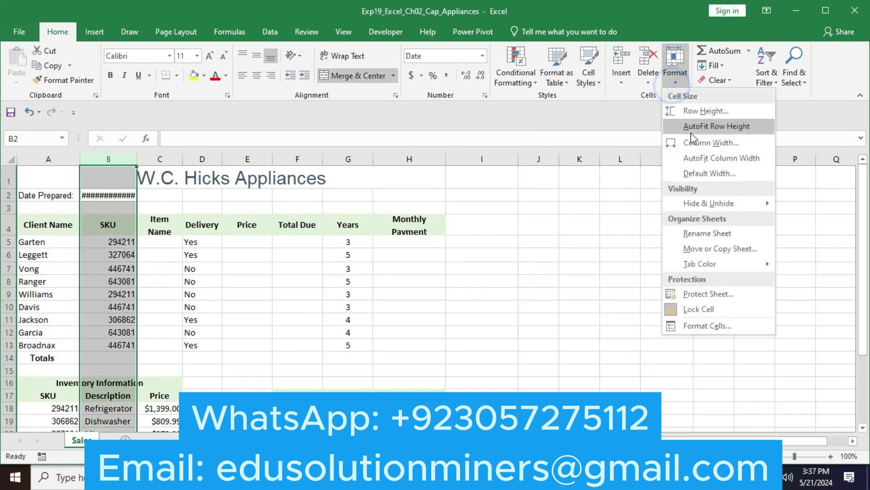
pyautogui.click(699, 158)
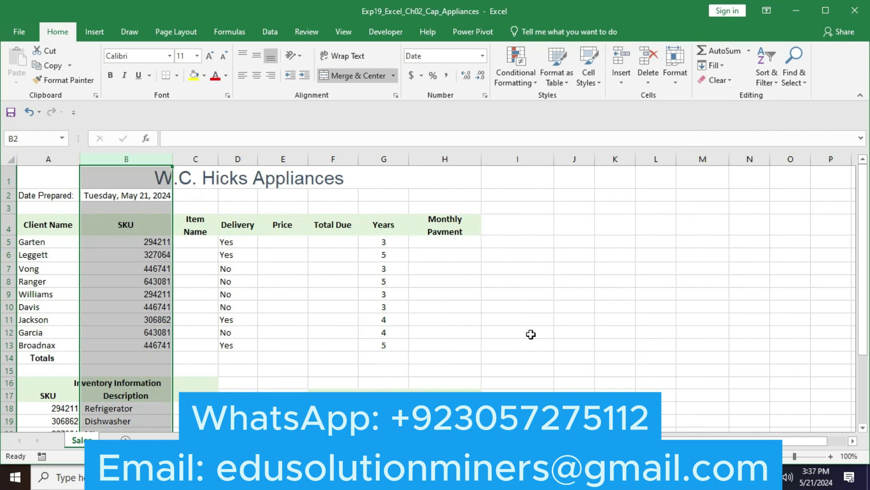
pyautogui.hotkey('alt', 'Tab')
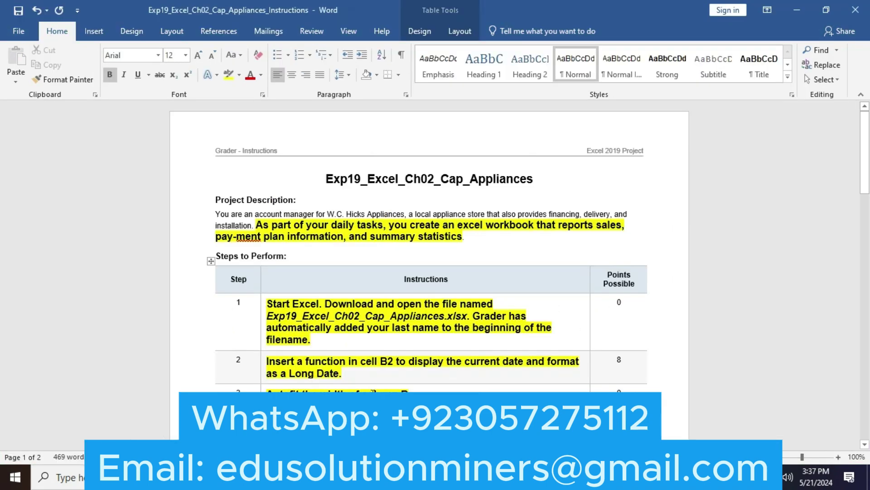
# Make the step 4 instruction text bold, 12 pt and highlighted in yellow.
pyautogui.moveTo(865, 168); pyautogui.dragTo(865, 206)
pyautogui.moveTo(3, 210); pyautogui.dragTo(3, 216)
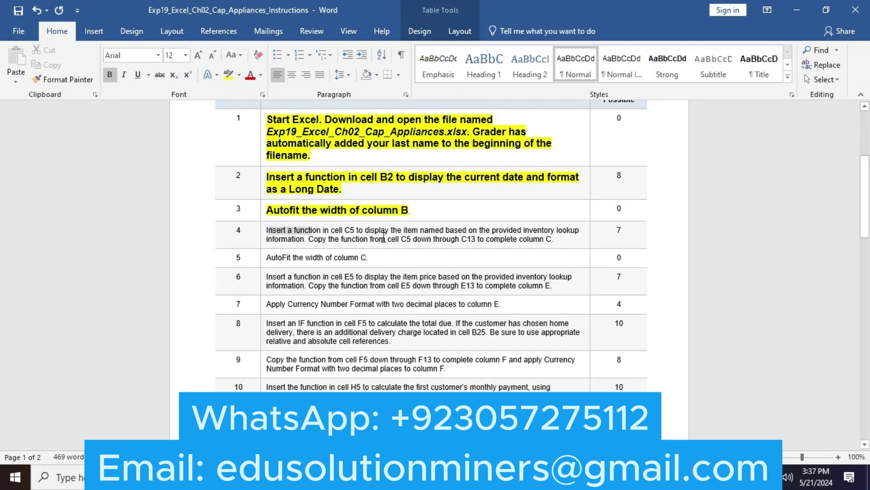
pyautogui.tripleClick(276, 228)
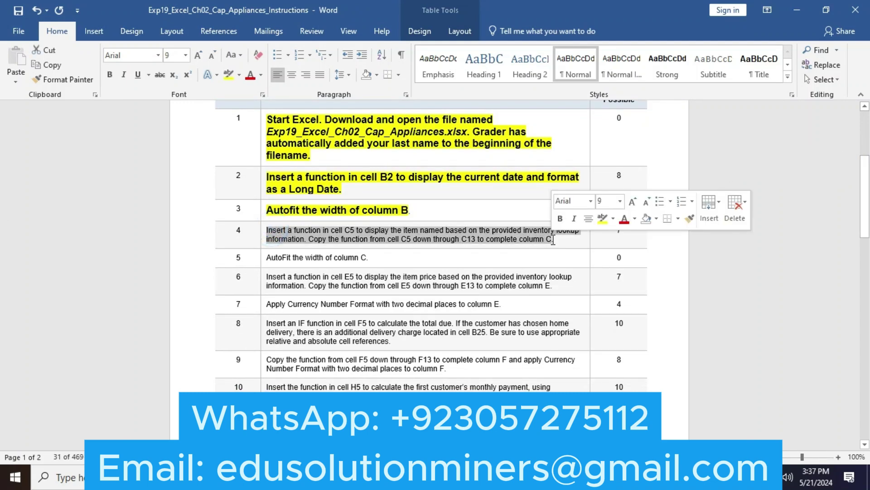
pyautogui.click(560, 218)
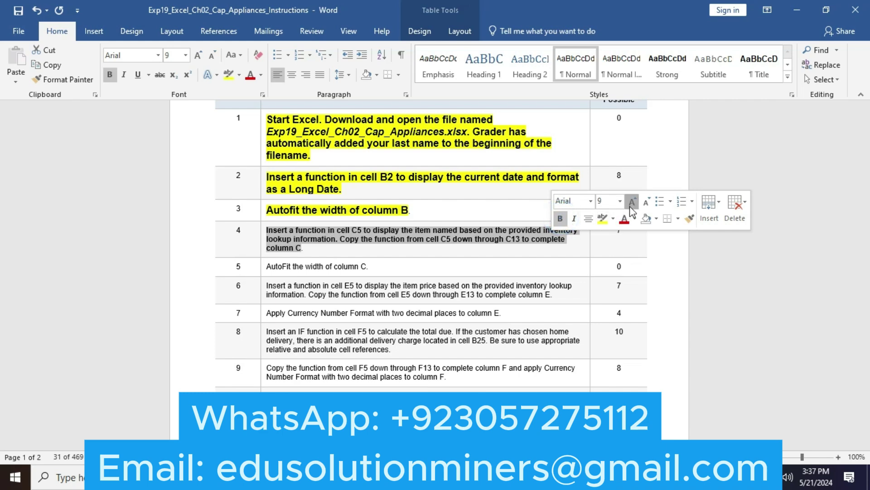
pyautogui.click(632, 202)
pyautogui.click(633, 202)
pyautogui.click(632, 202)
pyautogui.click(633, 202)
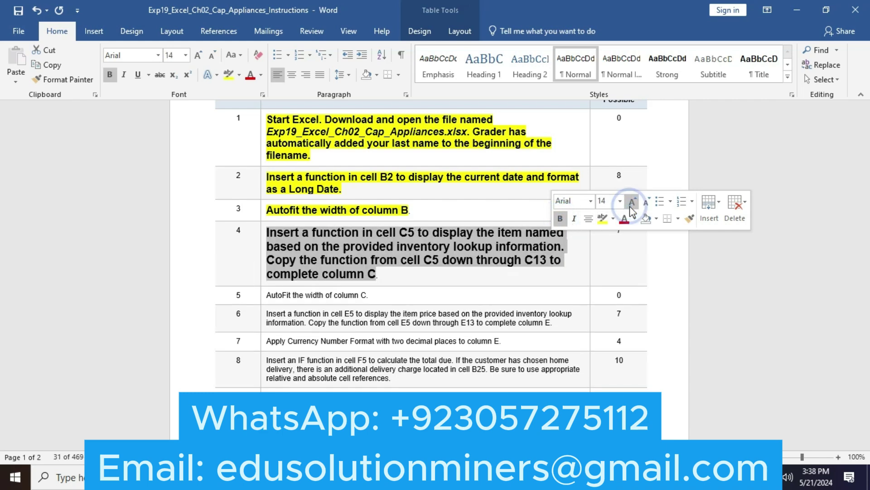
pyautogui.click(647, 202)
pyautogui.click(602, 218)
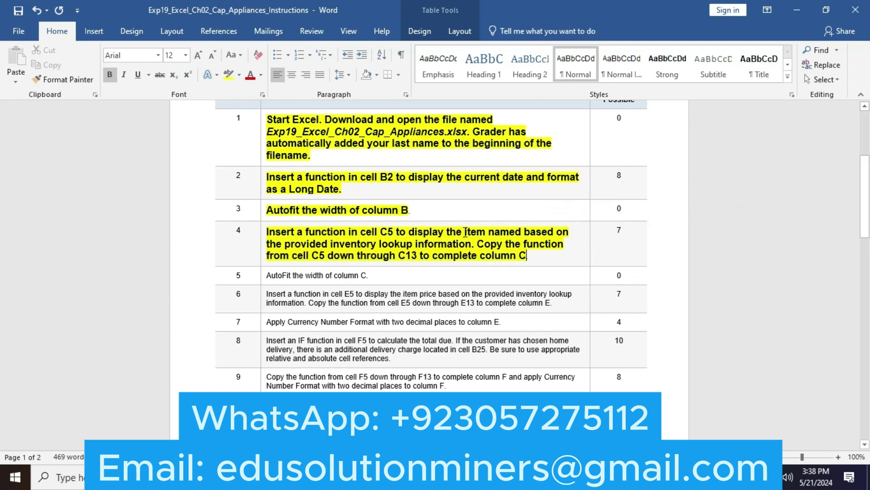
# Highlight the phrases "item named based" and "inventory lookup information" in step 4 in bright green.
pyautogui.moveTo(466, 232); pyautogui.dragTo(549, 232)
pyautogui.click(602, 210)
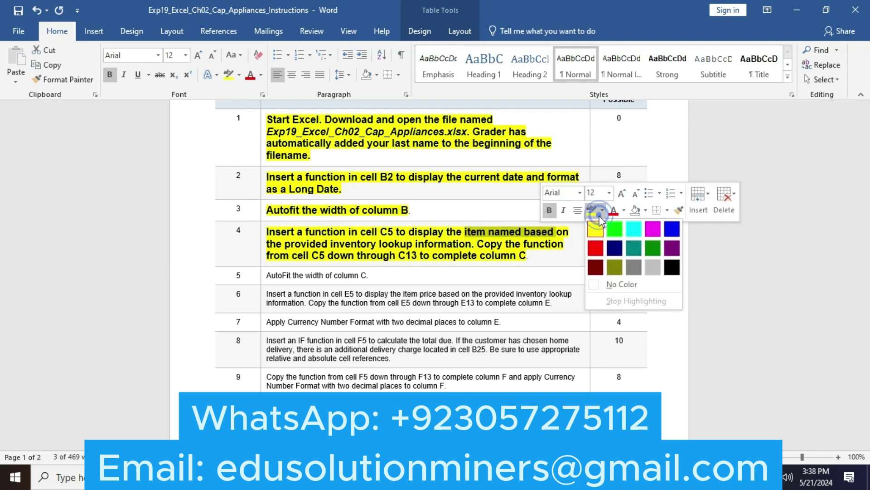
pyautogui.click(616, 230)
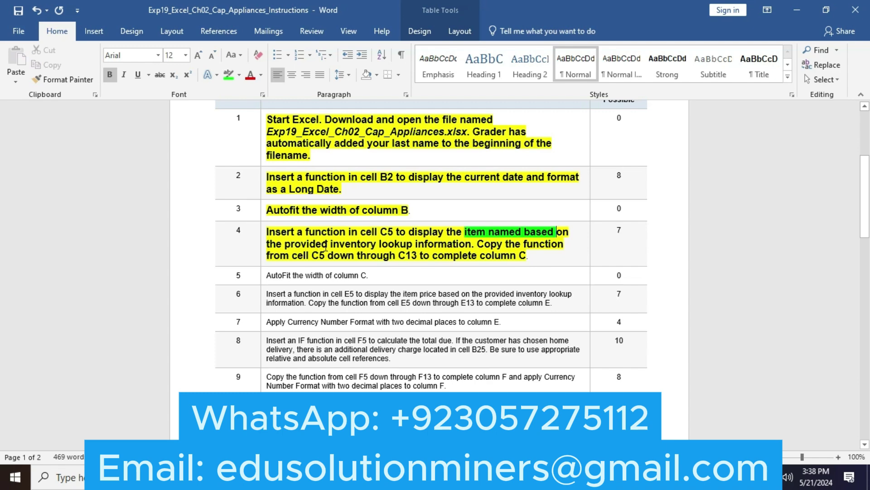
pyautogui.moveTo(331, 245); pyautogui.dragTo(472, 245)
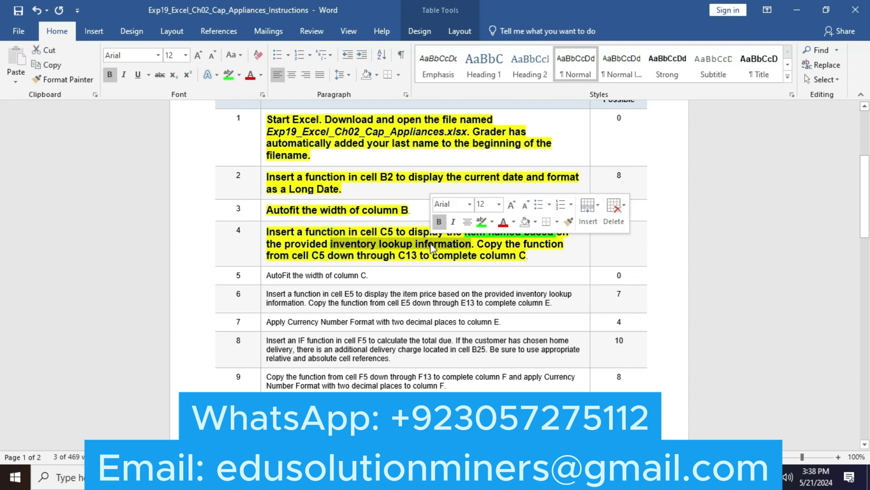
pyautogui.click(482, 225)
pyautogui.click(481, 265)
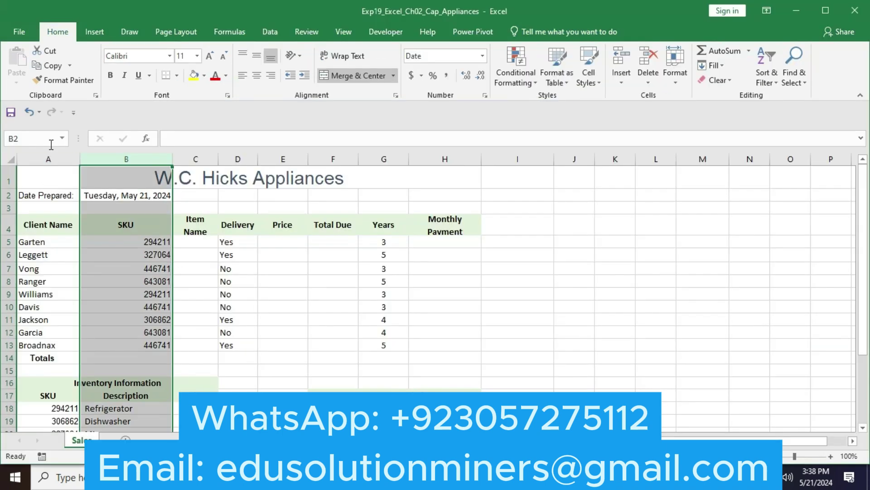
# Switch to the Excel workbook and start a VLOOKUP function in cell C5 with B5 as the lookup value.
pyautogui.click(47, 140)
pyautogui.write('CC5')
pyautogui.press('Return')
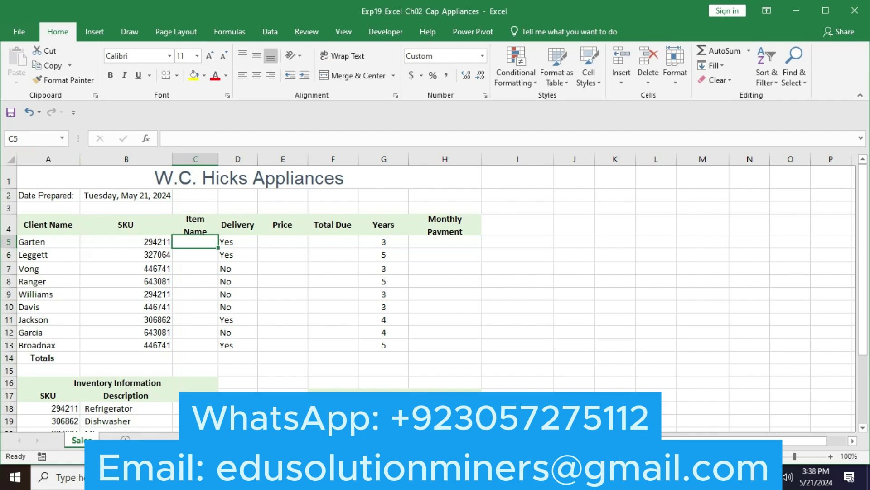
pyautogui.click(220, 36)
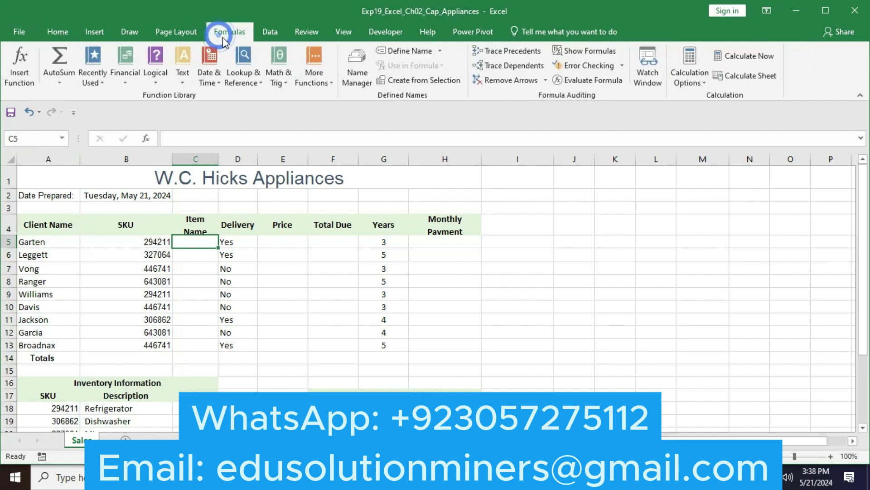
pyautogui.click(232, 78)
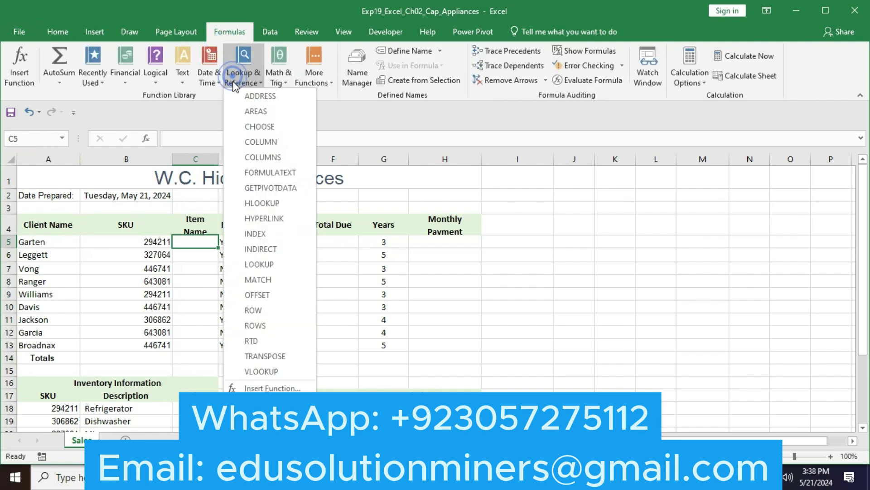
pyautogui.click(274, 372)
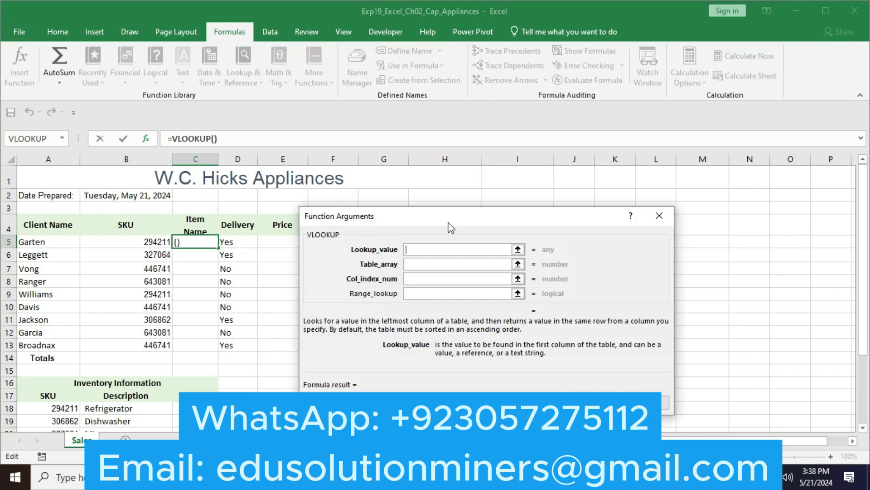
pyautogui.click(154, 242)
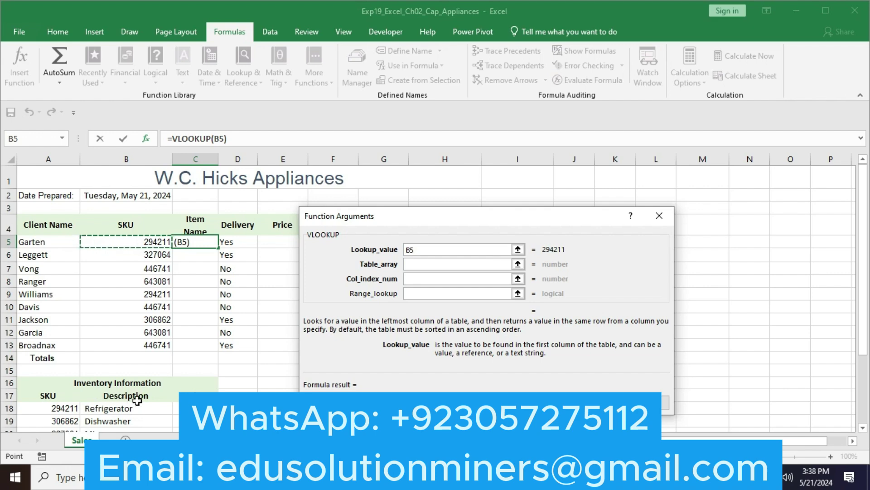
pyautogui.moveTo(864, 252); pyautogui.dragTo(864, 261)
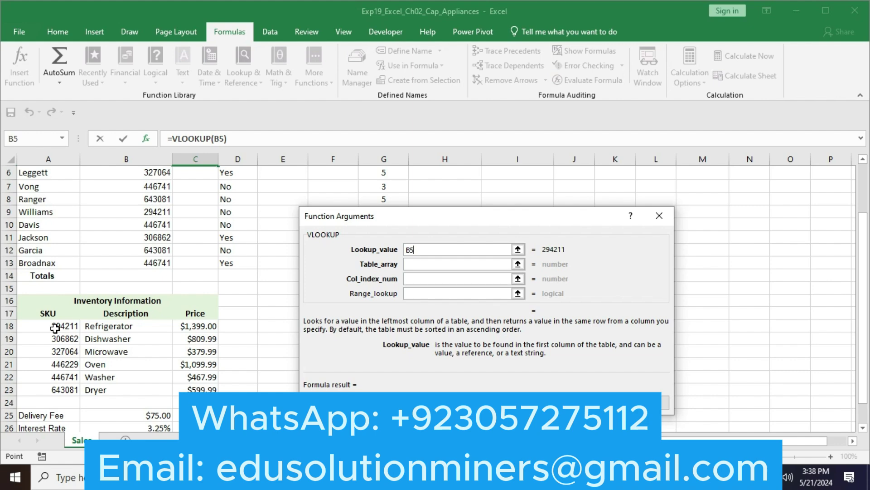
pyautogui.moveTo(55, 328); pyautogui.dragTo(117, 390)
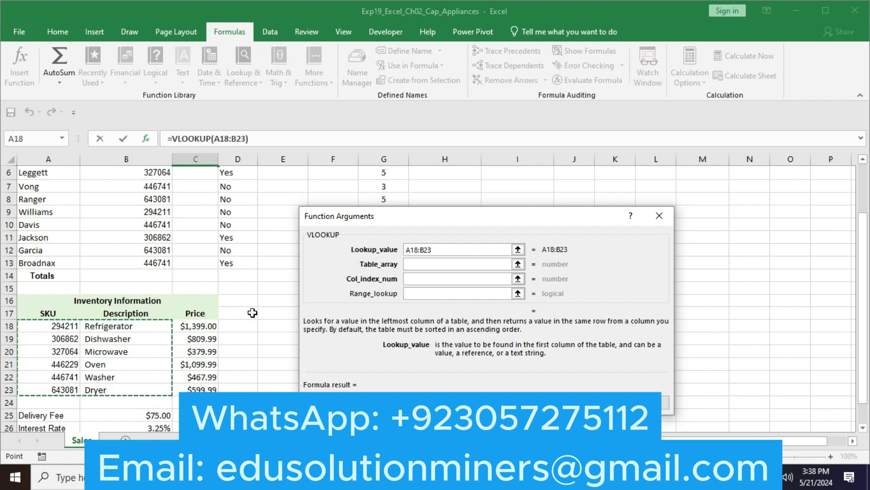
pyautogui.press('BackSpace')
pyautogui.press('BackSpace')
pyautogui.press('BackSpace')
pyautogui.press('BackSpace')
pyautogui.press('BackSpace')
pyautogui.press('BackSpace')
pyautogui.press('BackSpace')
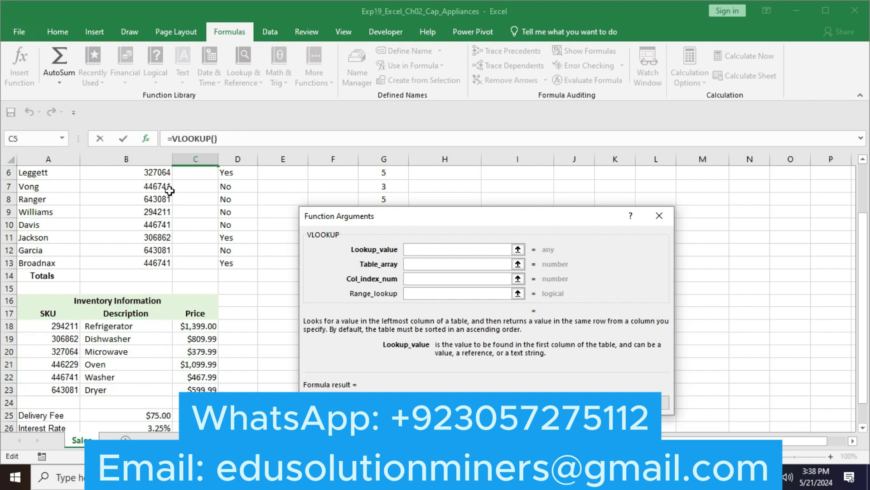
pyautogui.click(152, 173)
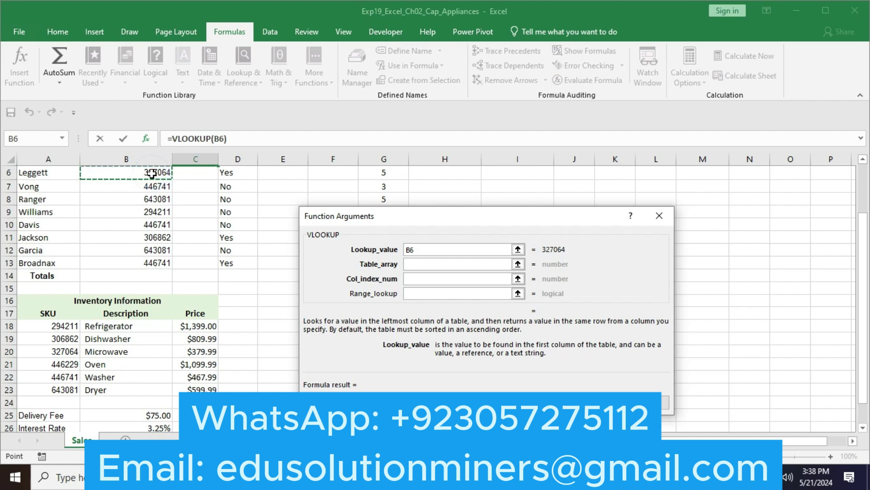
pyautogui.press('Up')
pyautogui.press('Down')
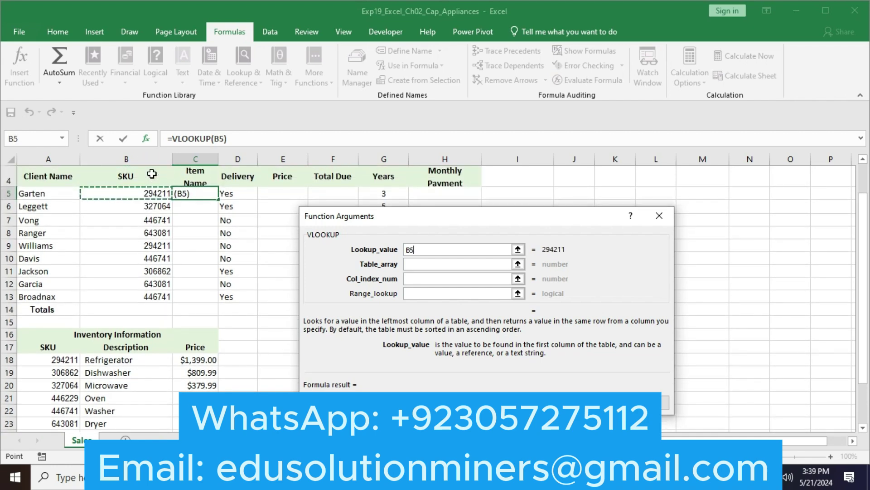
# Complete the VLOOKUP in C5 with the absolute table array $A$18:$B$23 and column index number 2.
pyautogui.click(420, 267)
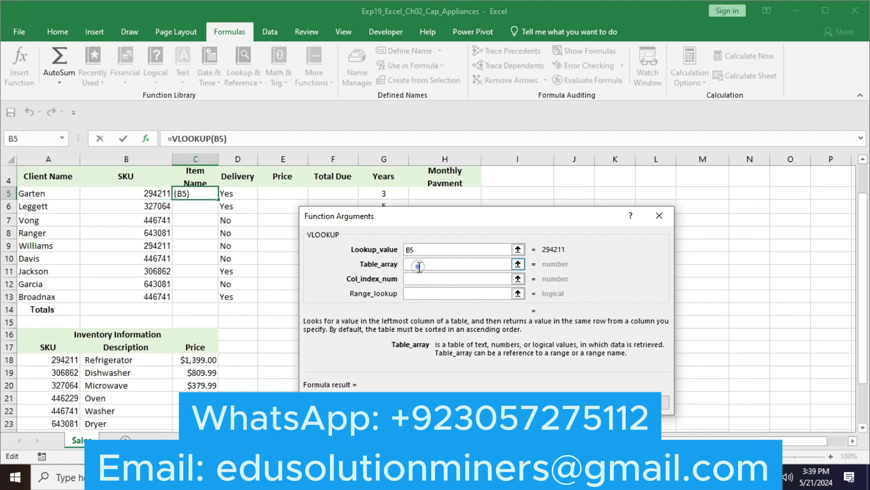
pyautogui.click(59, 361)
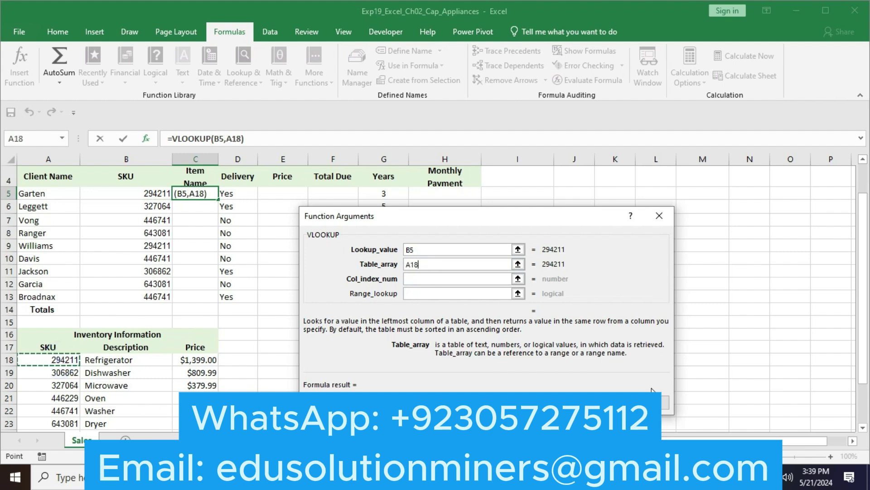
pyautogui.moveTo(860, 344); pyautogui.dragTo(858, 341)
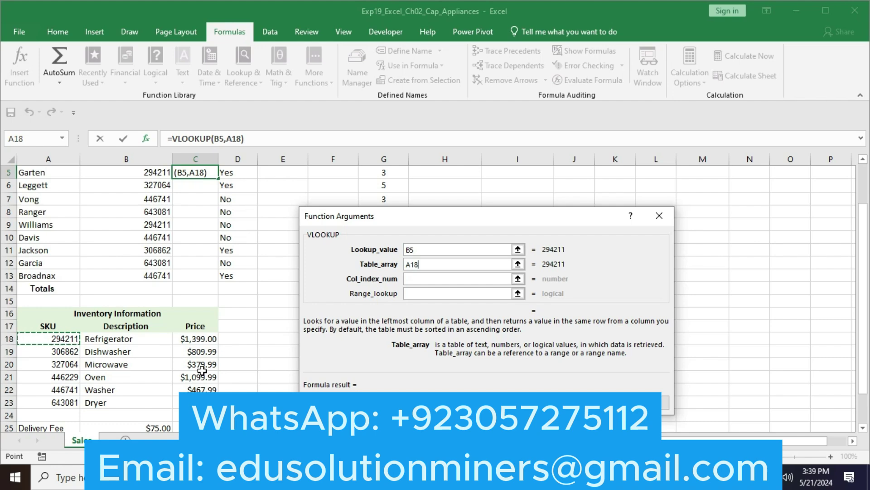
pyautogui.keyDown('shift'); pyautogui.click(145, 403); pyautogui.keyUp('shift')
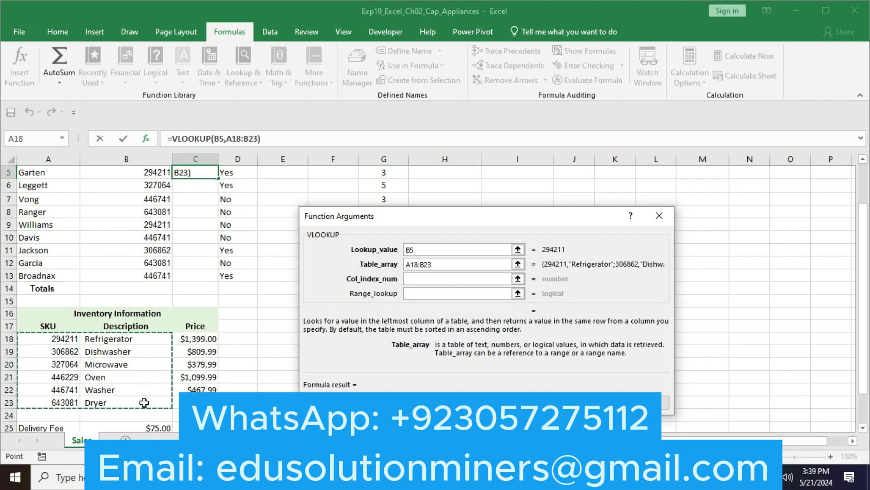
pyautogui.press('F4')
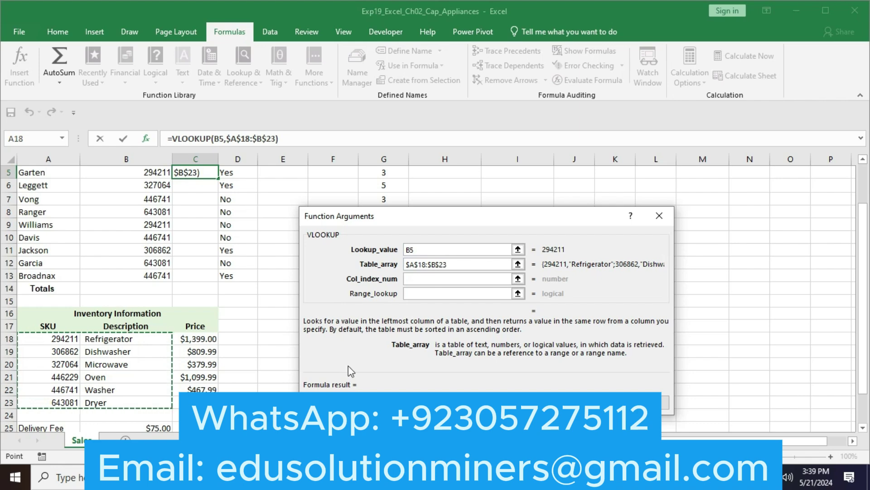
pyautogui.click(453, 279)
pyautogui.write('2')
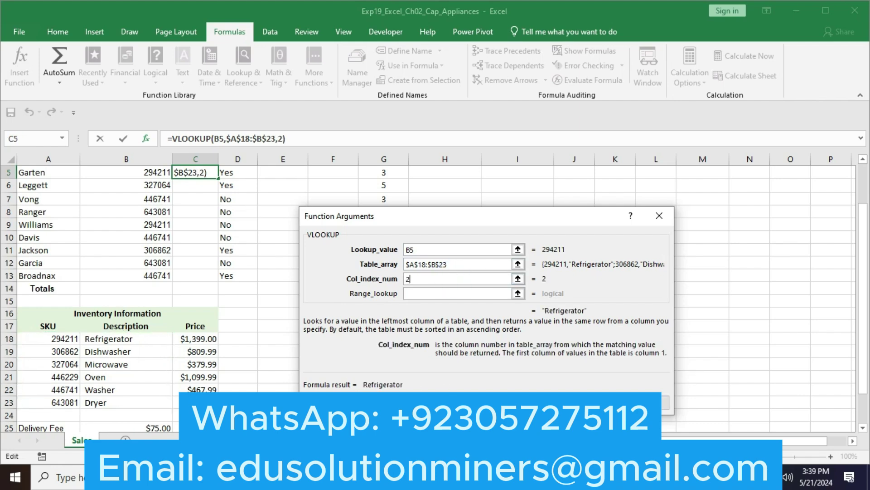
pyautogui.press('Return')
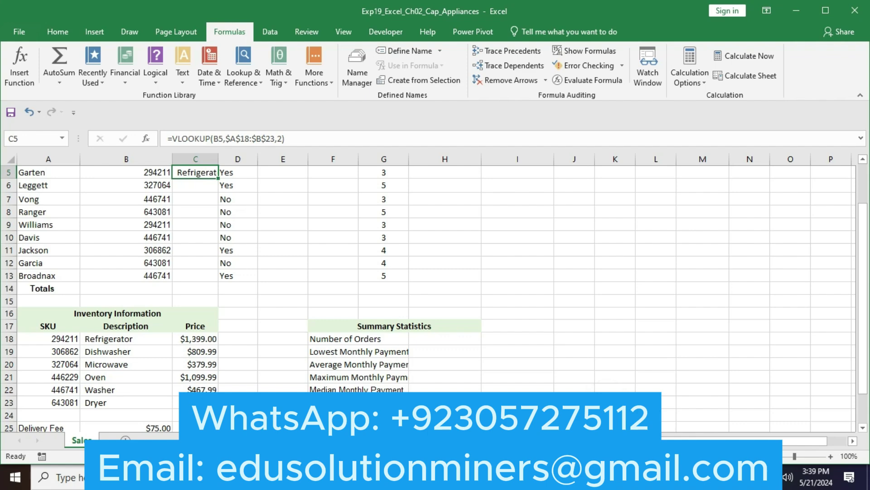
# Copy the VLOOKUP formula from cell C5 into C6:C13 and switch back to the Word instructions.
pyautogui.hotkey('alt', 'Tab')
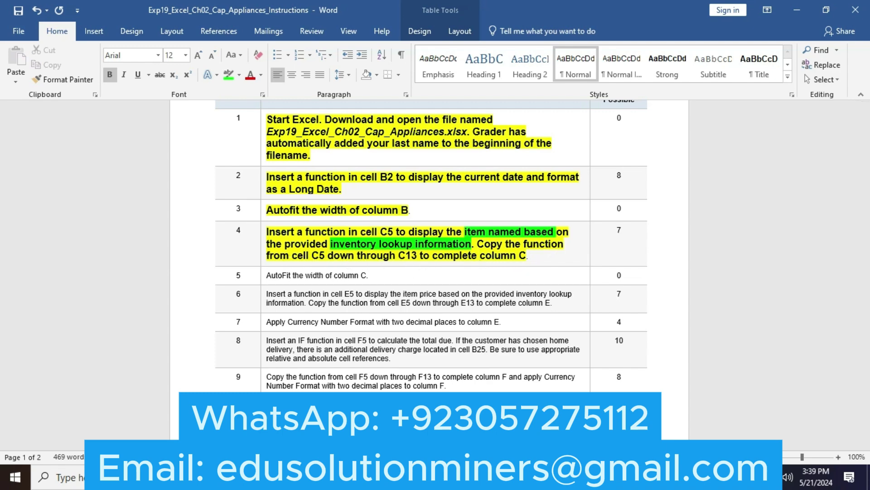
pyautogui.hotkey('alt', 'Tab')
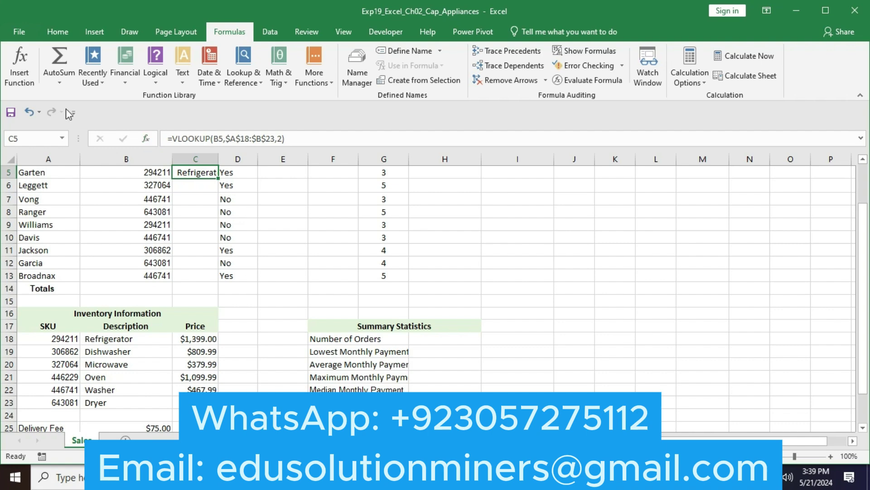
pyautogui.click(59, 33)
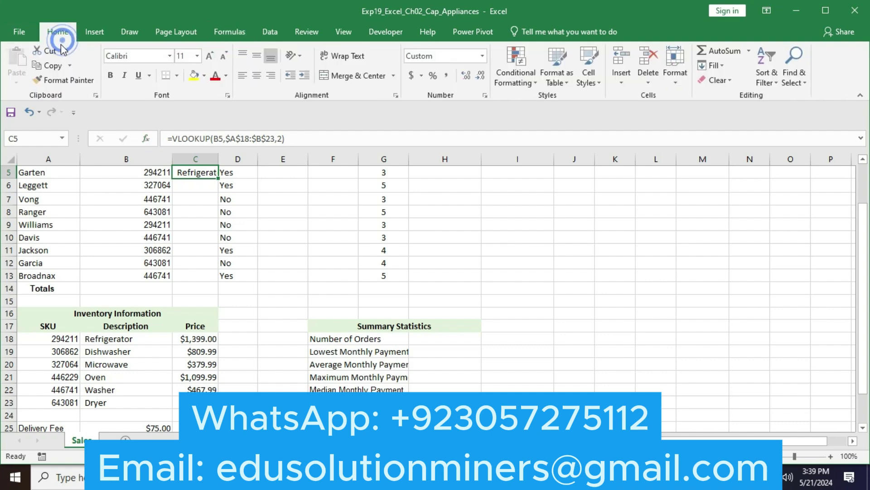
pyautogui.click(49, 65)
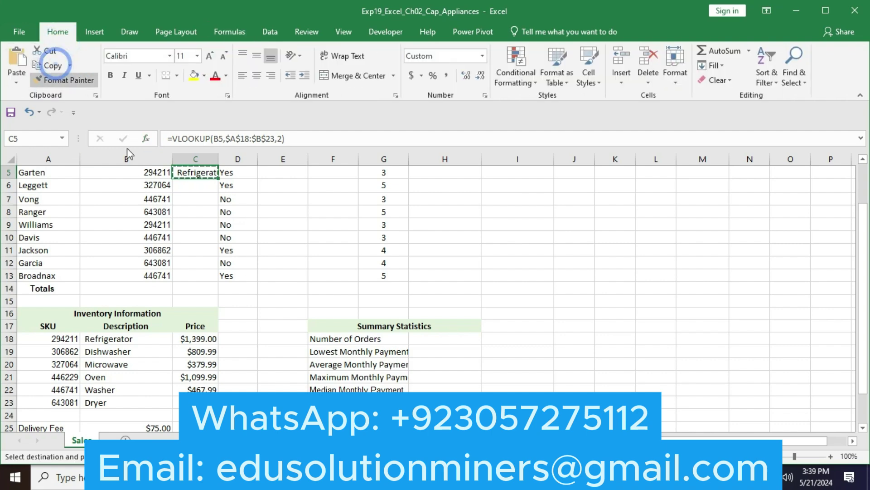
pyautogui.click(186, 186)
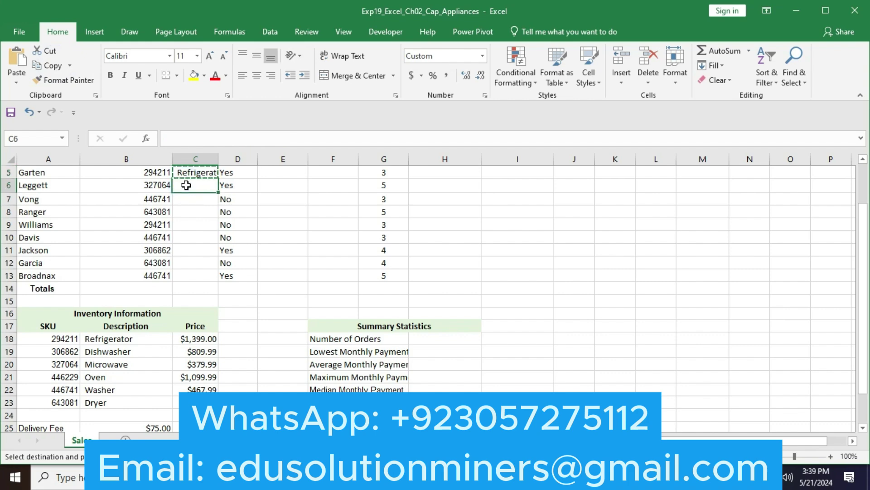
pyautogui.keyDown('shift'); pyautogui.click(189, 278); pyautogui.keyUp('shift')
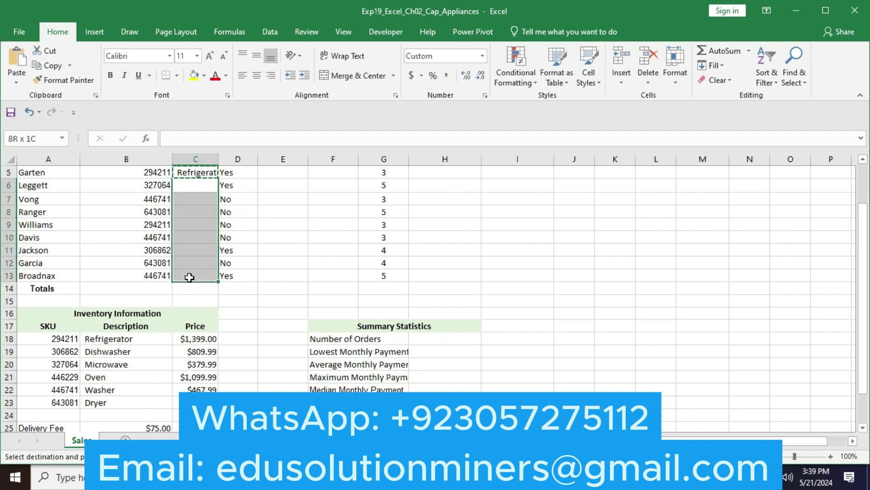
pyautogui.click(17, 82)
pyautogui.click(23, 117)
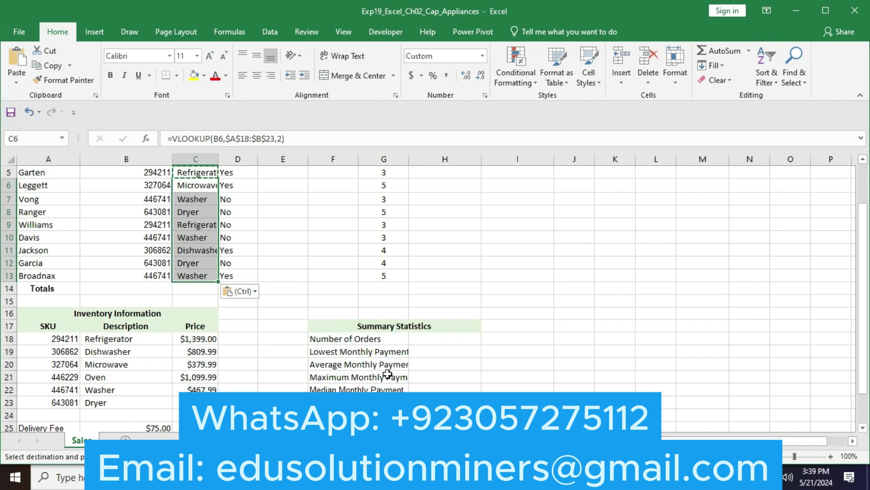
pyautogui.click(310, 233)
pyautogui.write('`')
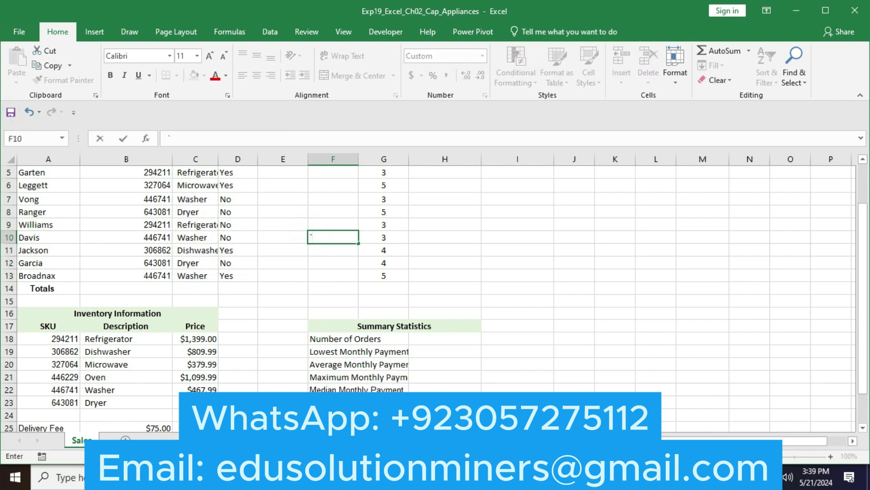
pyautogui.hotkey('alt', 'Tab')
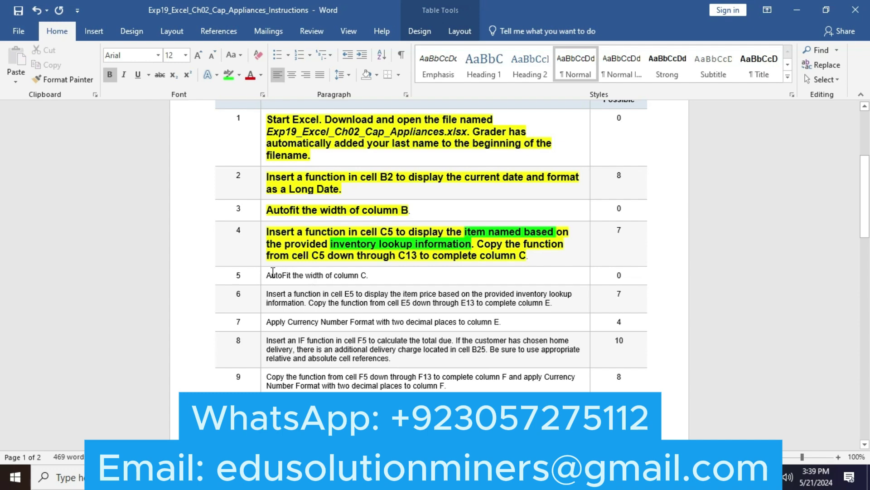
# Format the step 5 instruction about column C as bold, 12 pt text with a yellow highlight.
pyautogui.moveTo(286, 272); pyautogui.dragTo(367, 273)
pyautogui.click(374, 251)
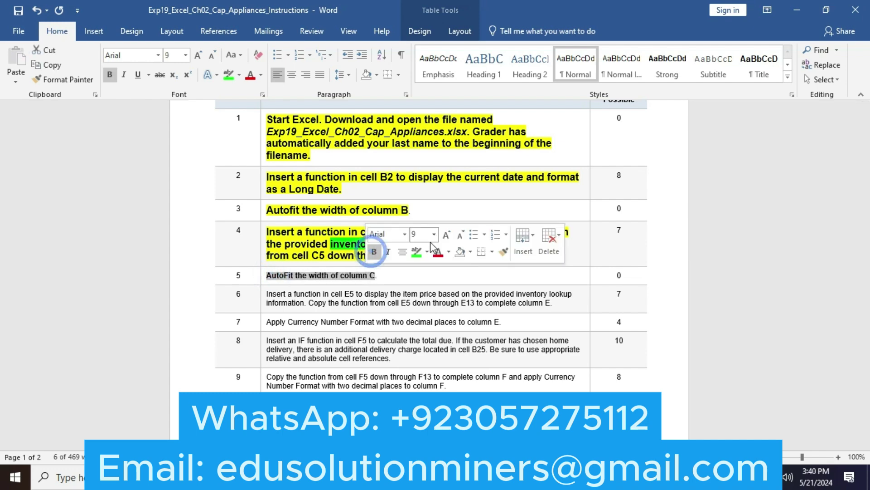
pyautogui.click(446, 240)
pyautogui.click(446, 240)
pyautogui.click(446, 240)
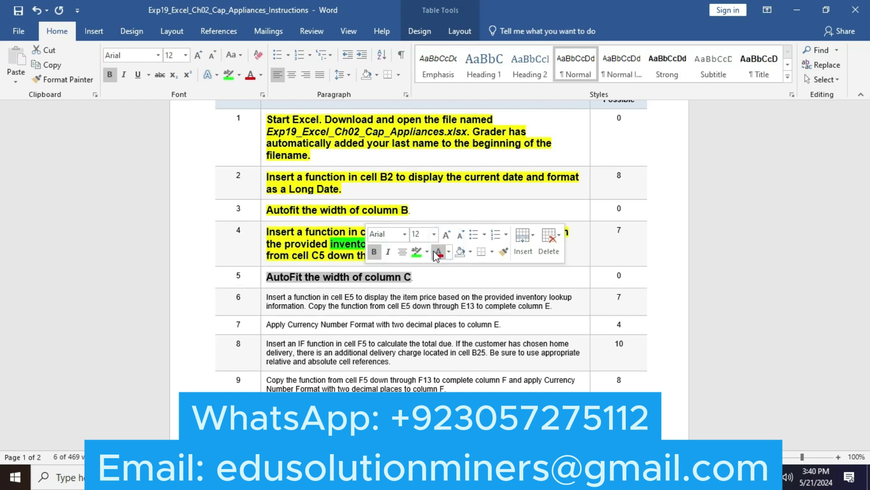
pyautogui.click(428, 252)
pyautogui.click(424, 269)
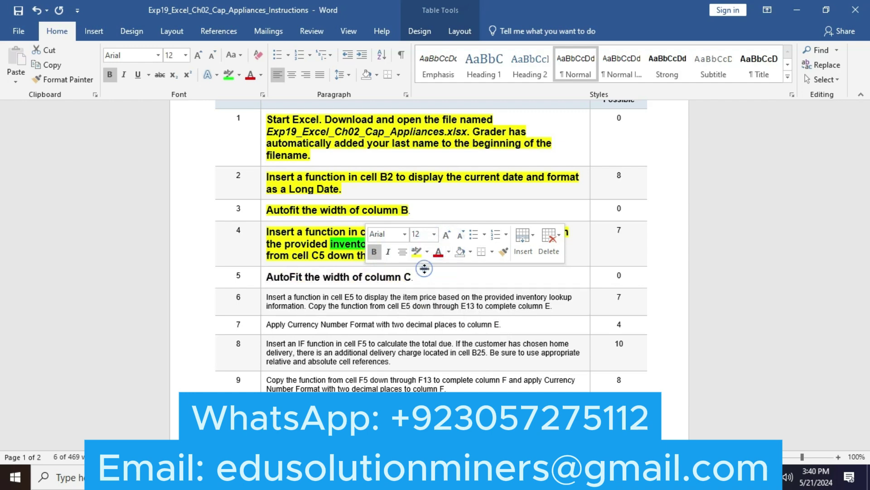
pyautogui.click(359, 280)
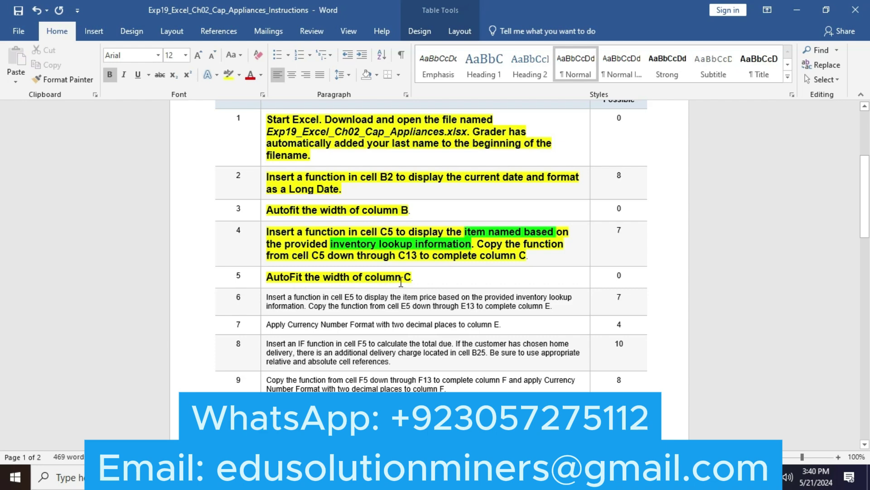
# Switch to the Excel workbook and AutoFit the width of column C.
pyautogui.hotkey('alt', 'Tab')
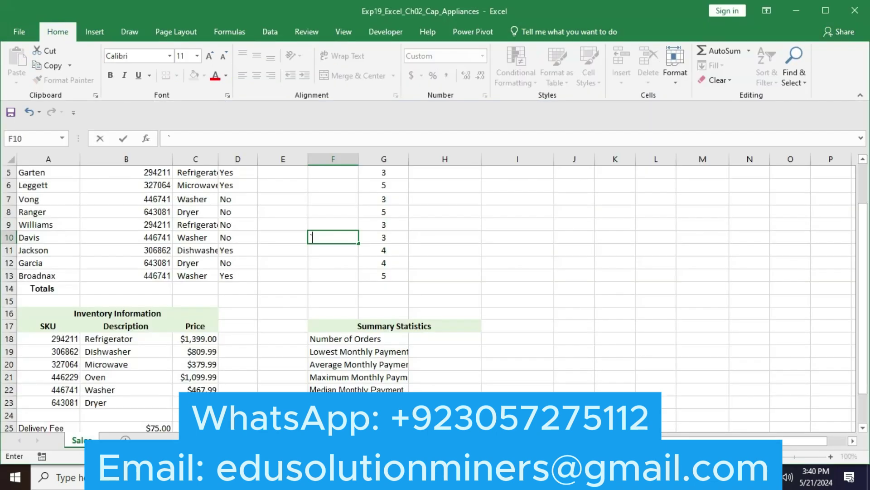
pyautogui.write('`')
pyautogui.click(193, 159)
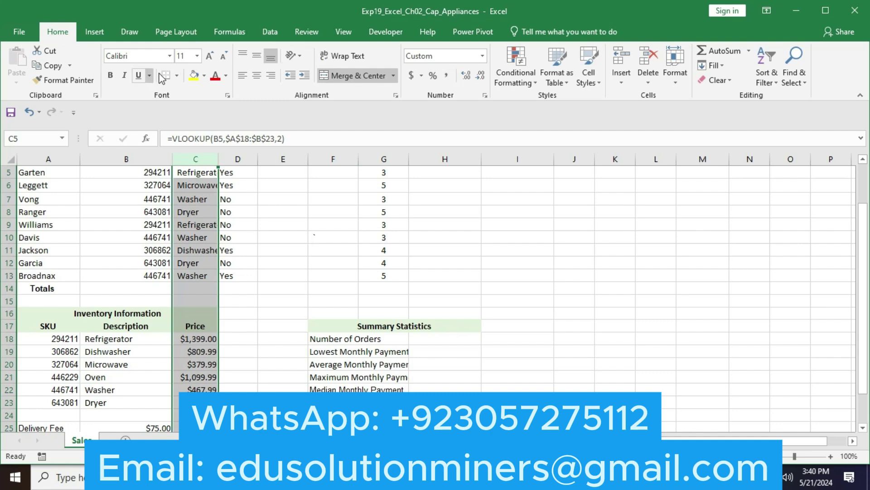
pyautogui.click(674, 78)
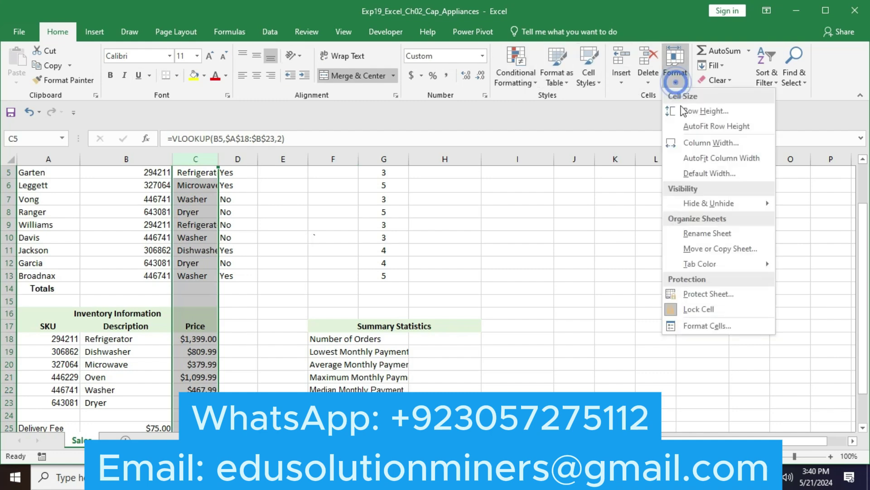
pyautogui.click(693, 159)
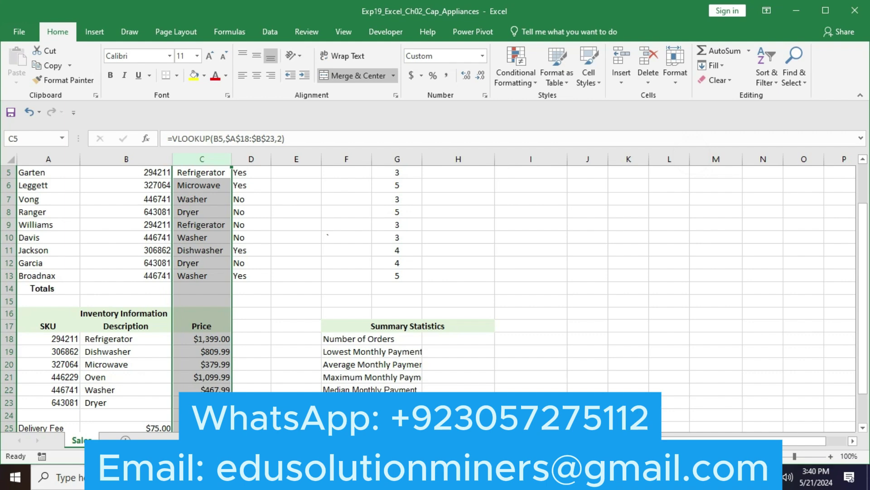
# Switch back to the Word instructions and format the step 6 text as bold, 12 pt with a yellow highlight.
pyautogui.hotkey('alt', 'Tab')
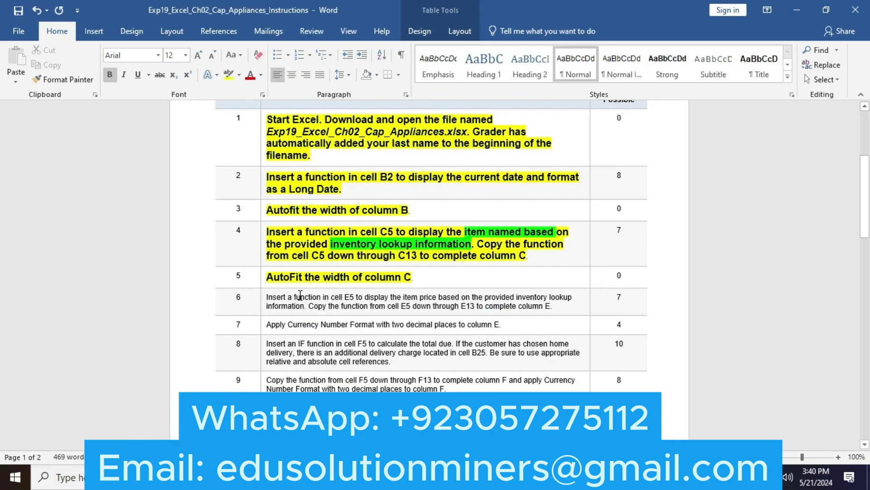
pyautogui.moveTo(267, 297); pyautogui.dragTo(562, 305)
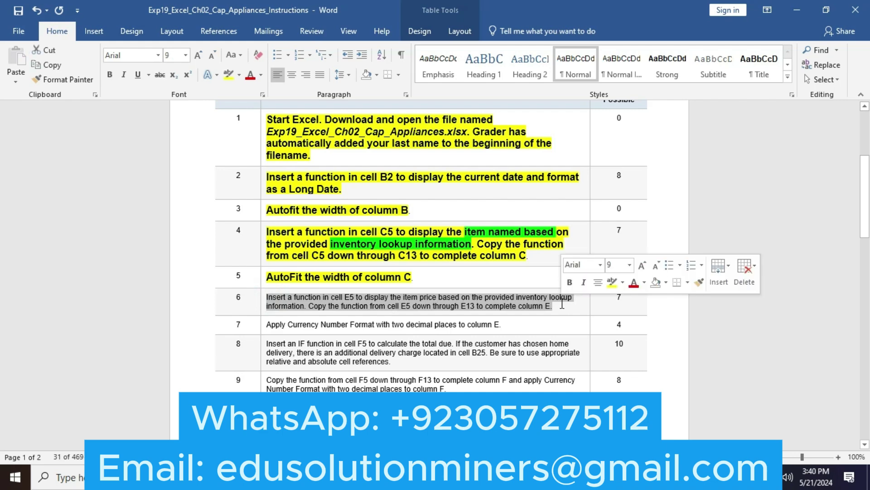
pyautogui.click(568, 282)
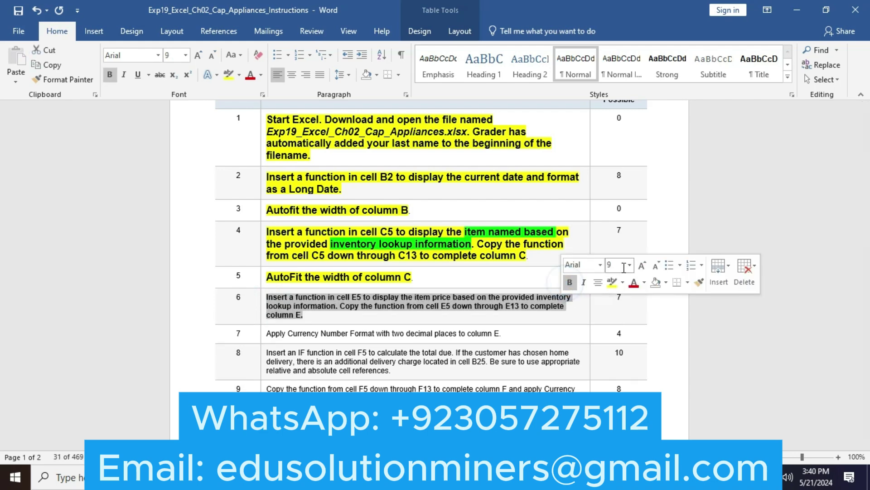
pyautogui.click(642, 266)
pyautogui.click(643, 265)
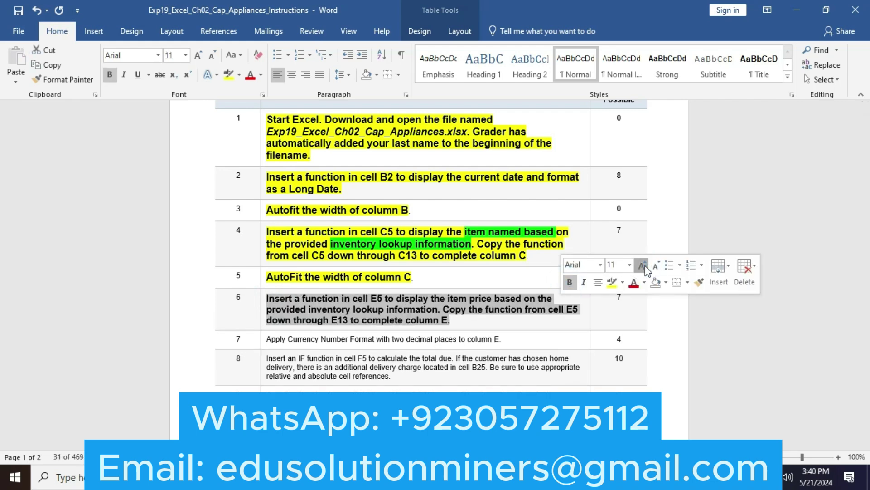
pyautogui.click(643, 265)
pyautogui.click(612, 282)
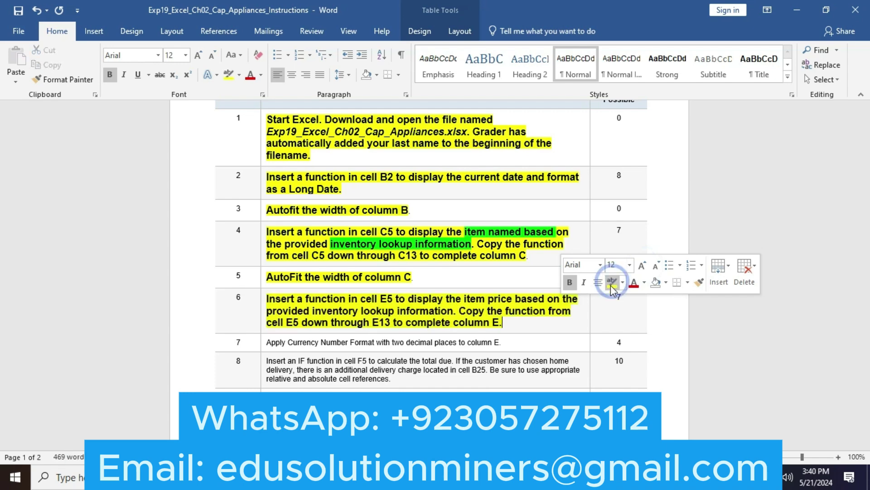
pyautogui.click(415, 289)
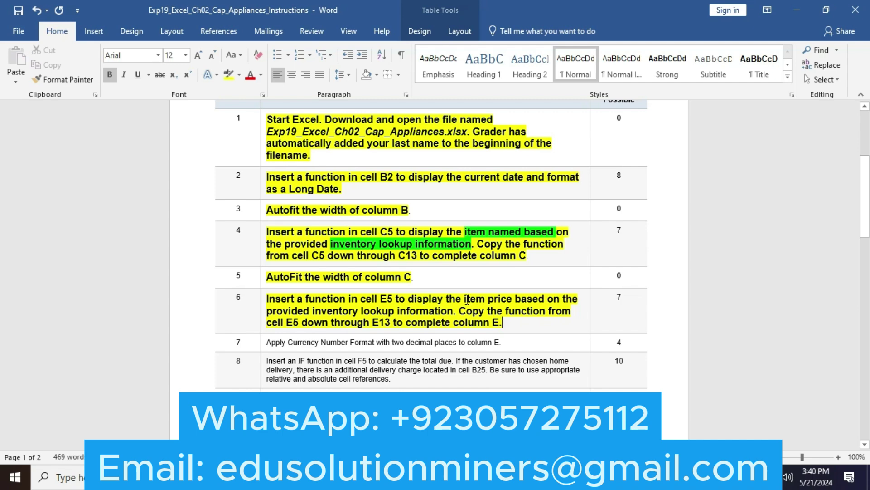
# Highlight the phrases "item price based" and "inventory lookup information" in step 6 in bright green.
pyautogui.moveTo(467, 300); pyautogui.dragTo(545, 302)
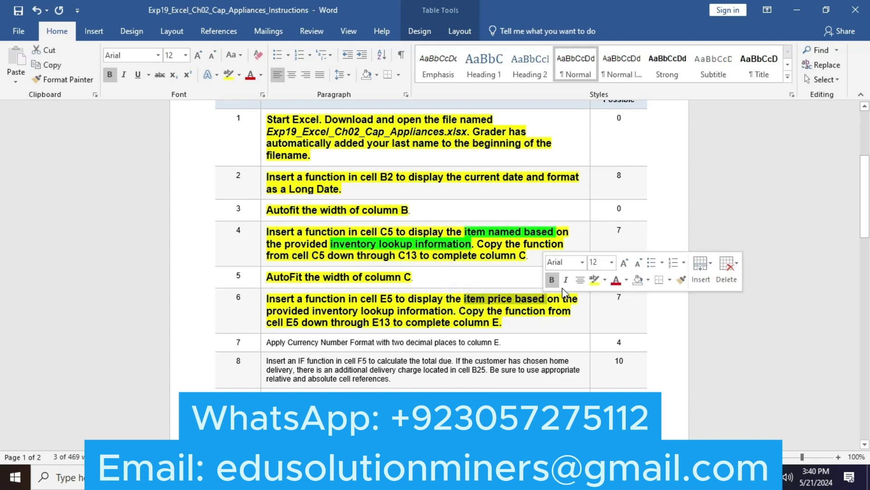
pyautogui.click(606, 280)
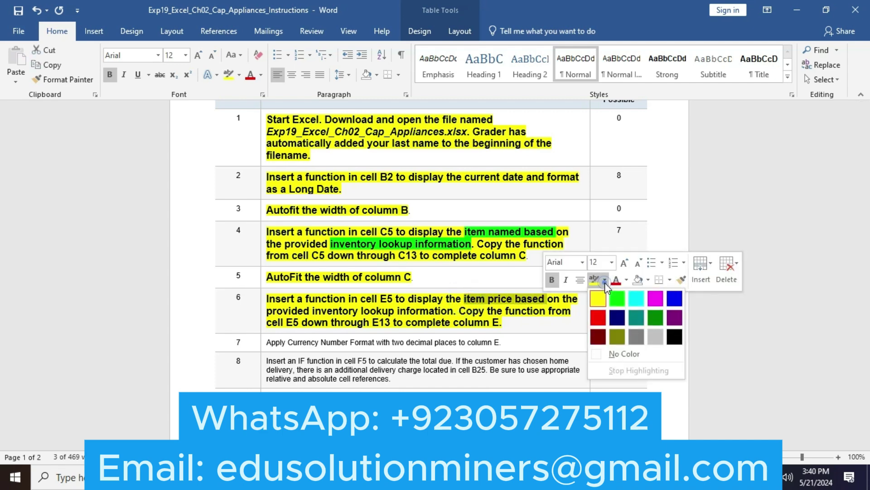
pyautogui.click(617, 299)
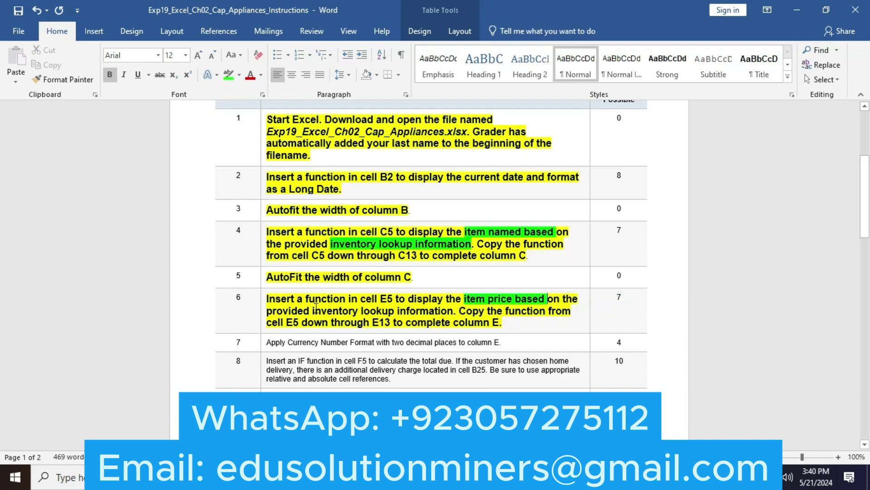
pyautogui.moveTo(314, 310); pyautogui.dragTo(452, 311)
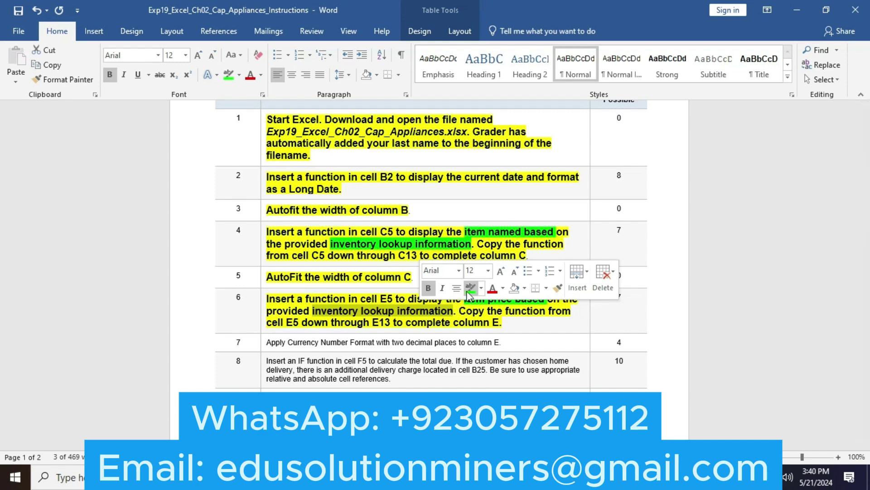
pyautogui.click(469, 288)
pyautogui.click(510, 358)
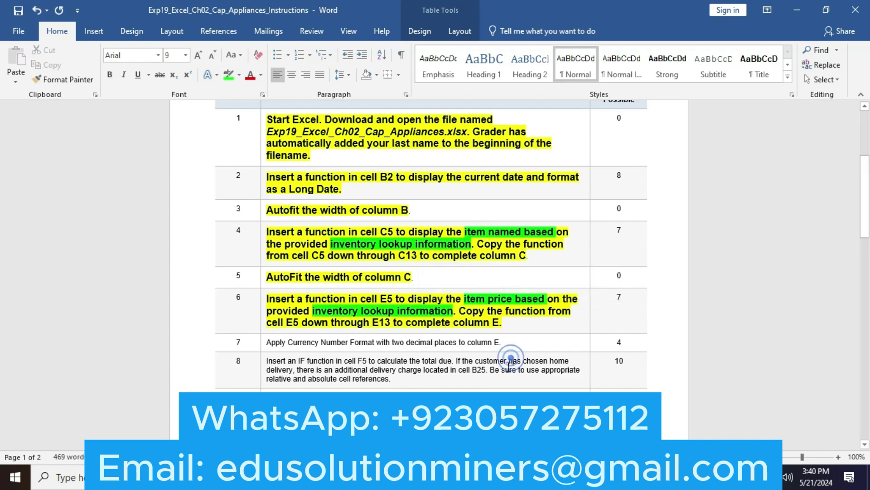
# Switch to the Excel workbook and start a VLOOKUP function in cell E5 with C5 as the lookup value.
pyautogui.hotkey('alt', 'Tab')
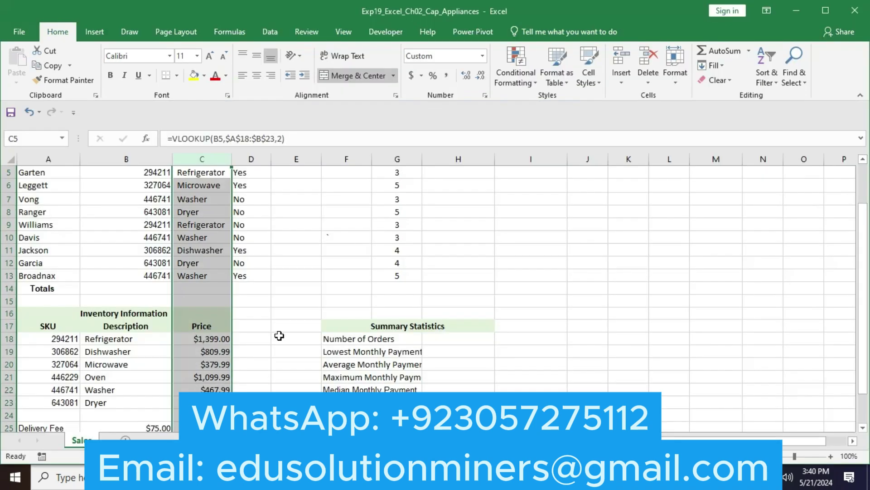
pyautogui.click(46, 138)
pyautogui.write('E5')
pyautogui.press('Return')
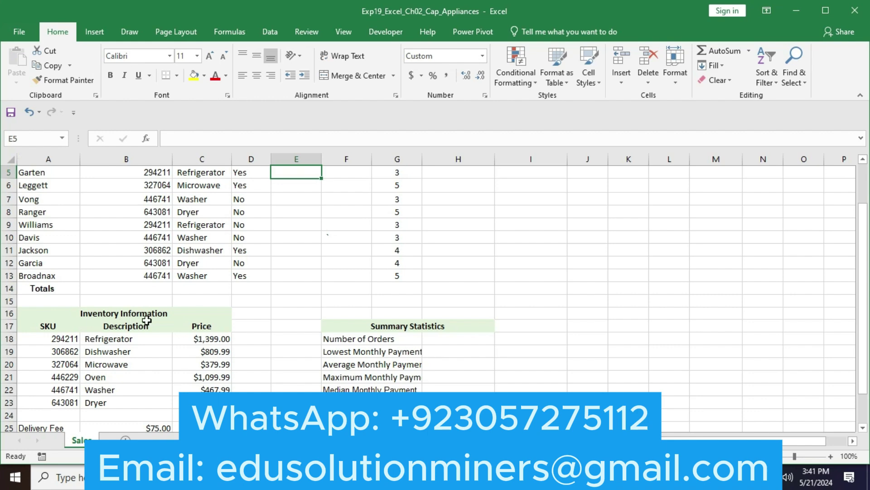
pyautogui.click(241, 31)
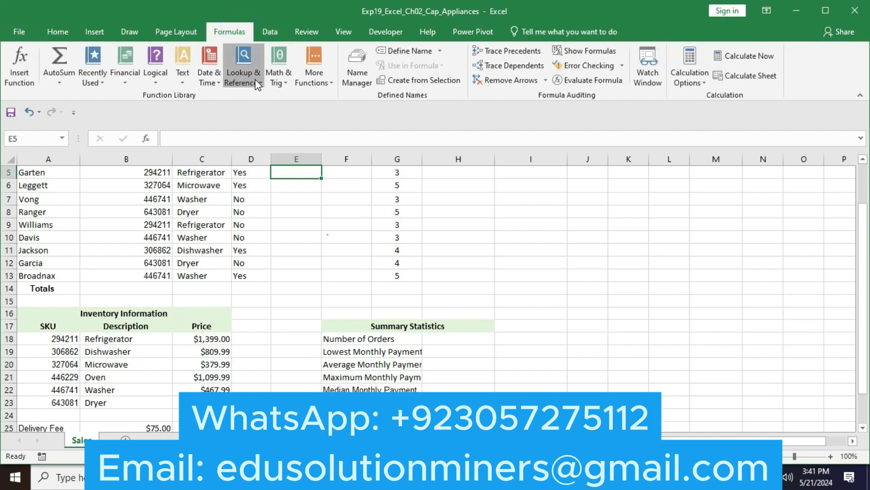
pyautogui.click(258, 84)
pyautogui.click(265, 369)
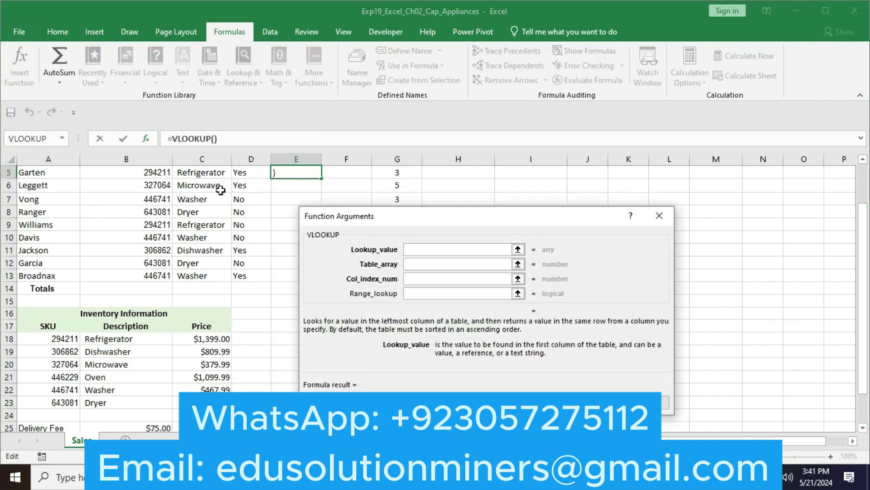
pyautogui.click(211, 174)
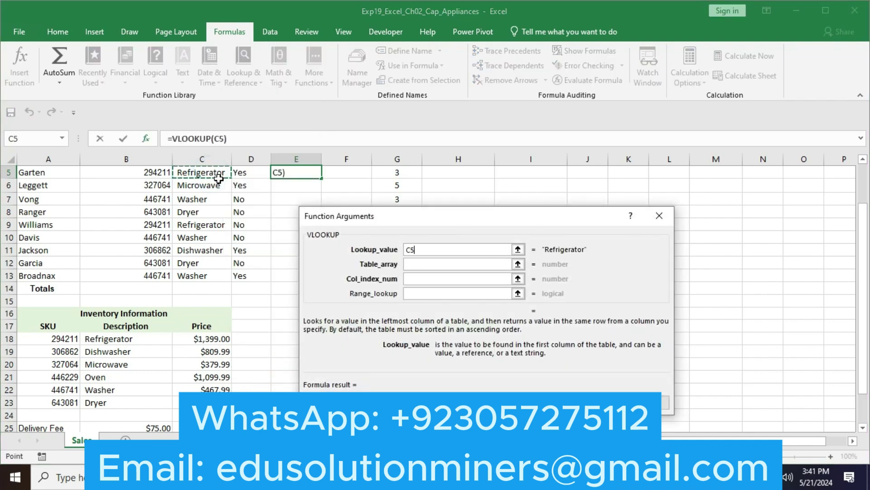
# Complete the VLOOKUP in E5 with the absolute table array $B$18:$C$23, column index number 2 and range lookup 0.
pyautogui.click(120, 343)
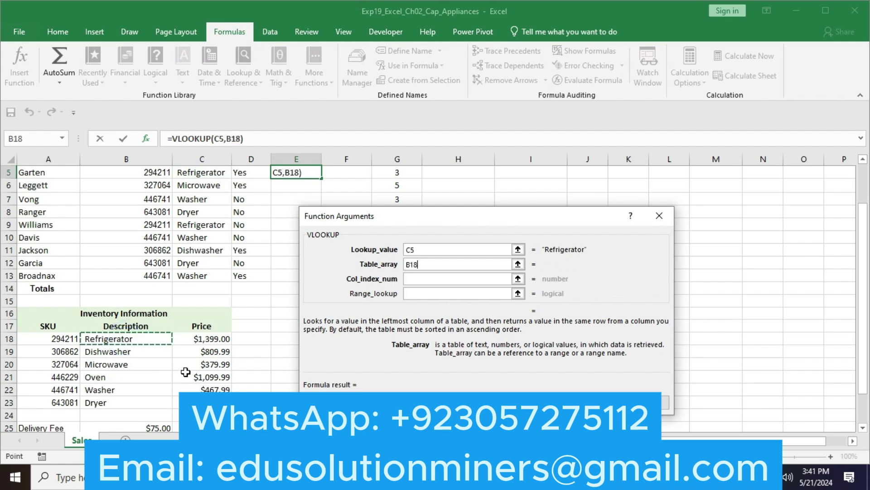
pyautogui.moveTo(120, 339); pyautogui.dragTo(200, 402)
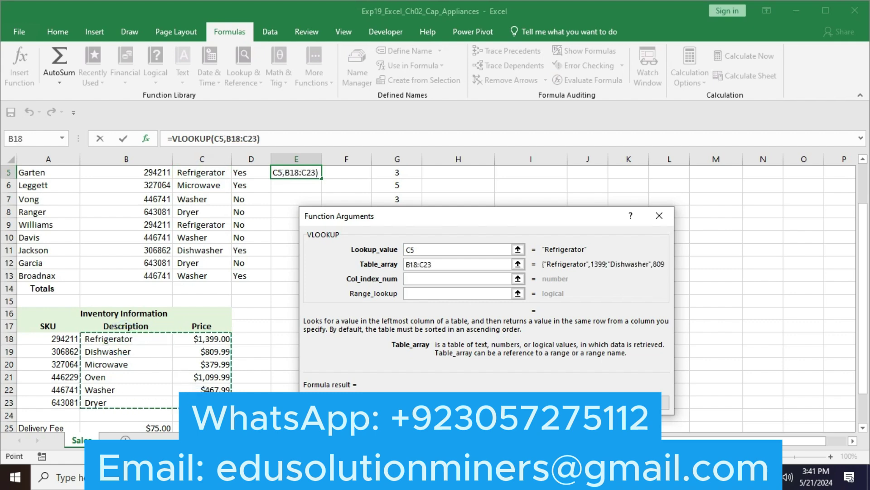
pyautogui.press('F4')
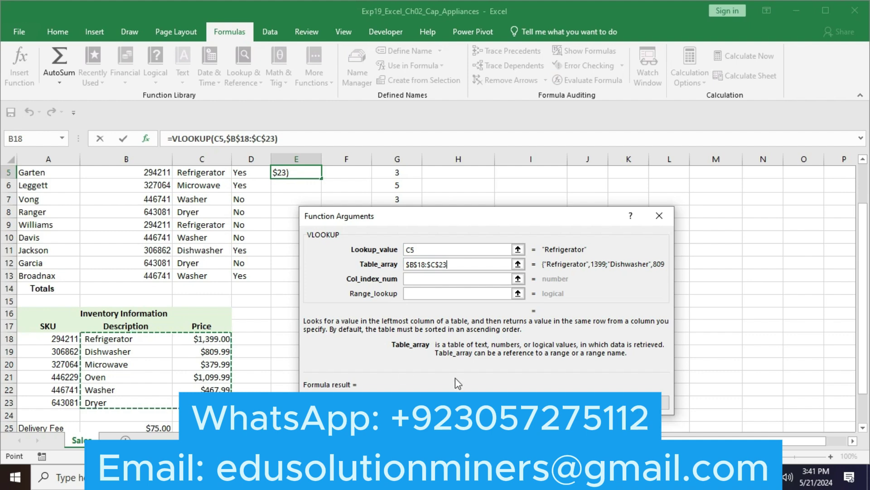
pyautogui.click(423, 278)
pyautogui.write('2')
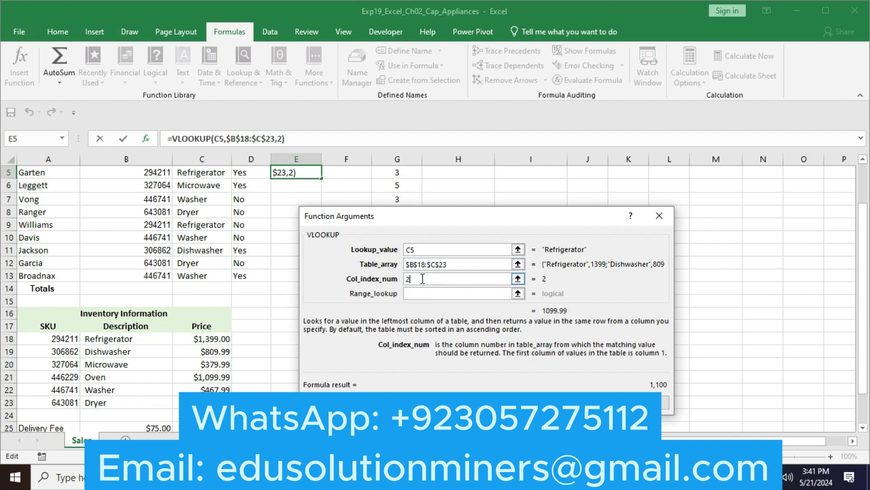
pyautogui.press('Tab')
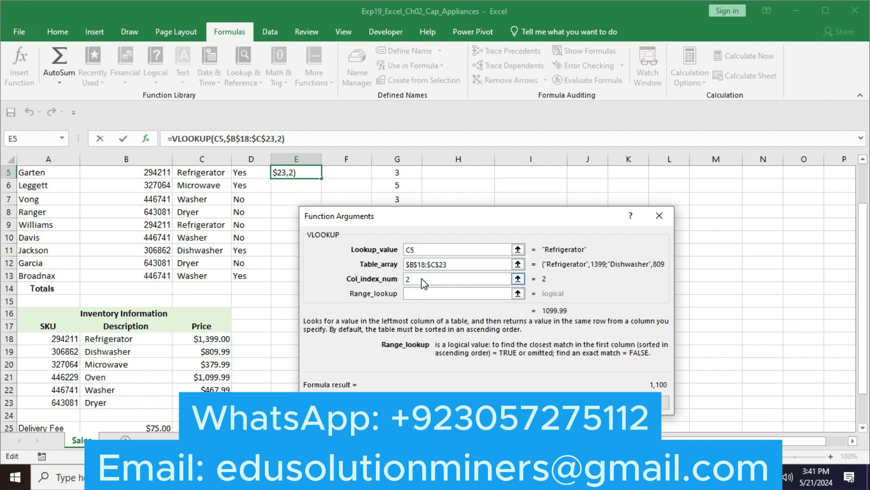
pyautogui.write('0')
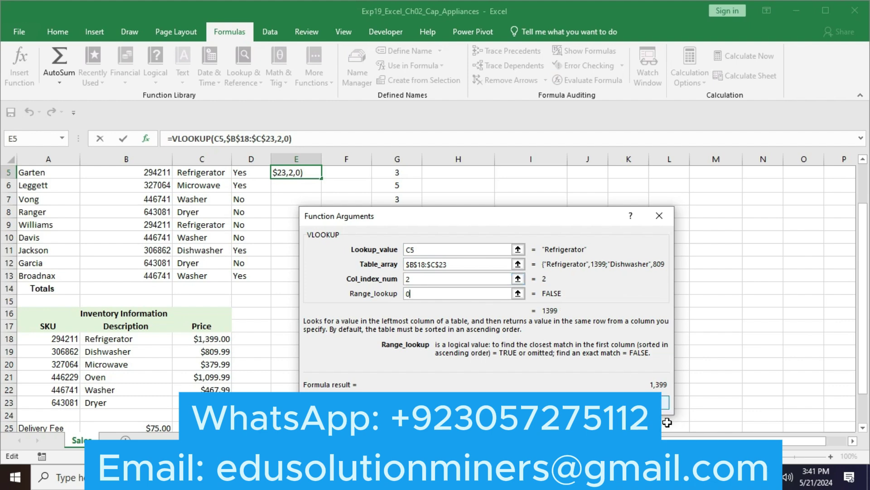
pyautogui.press('Return')
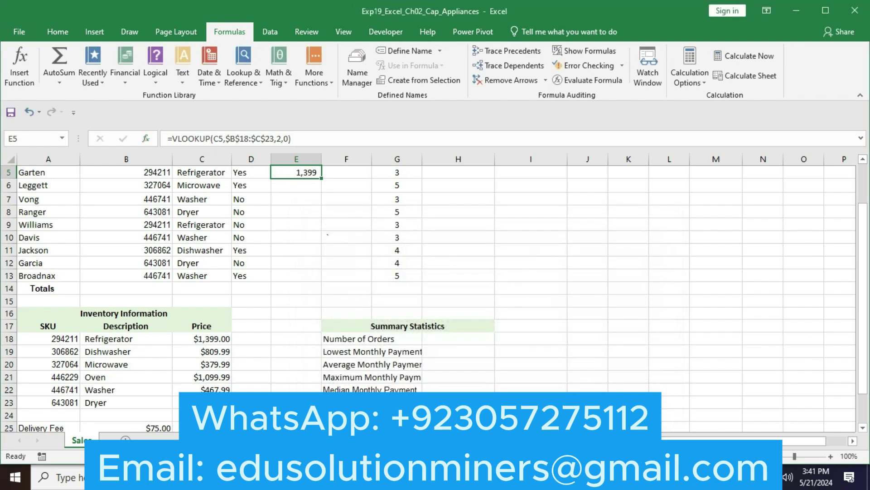
# Recheck step 6 in the Word instructions and copy the VLOOKUP formula from E5 down through E13 in the Excel workbook.
pyautogui.hotkey('alt', 'Tab')
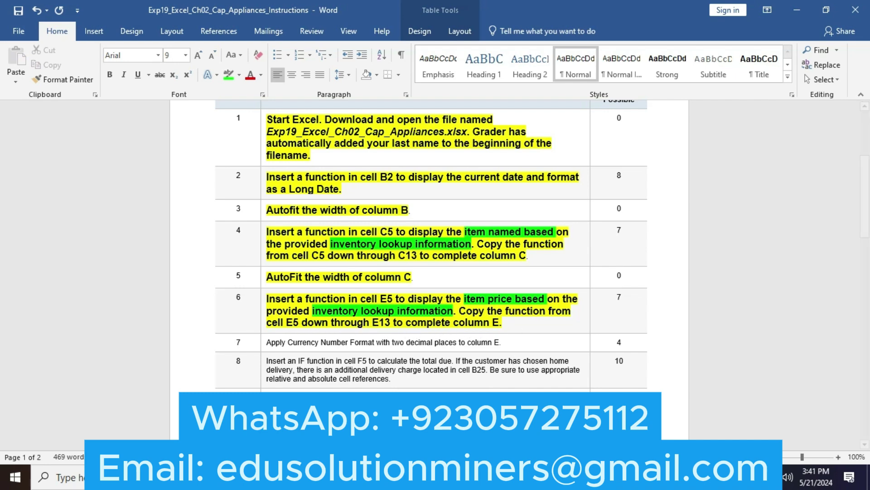
pyautogui.hotkey('alt', 'Tab')
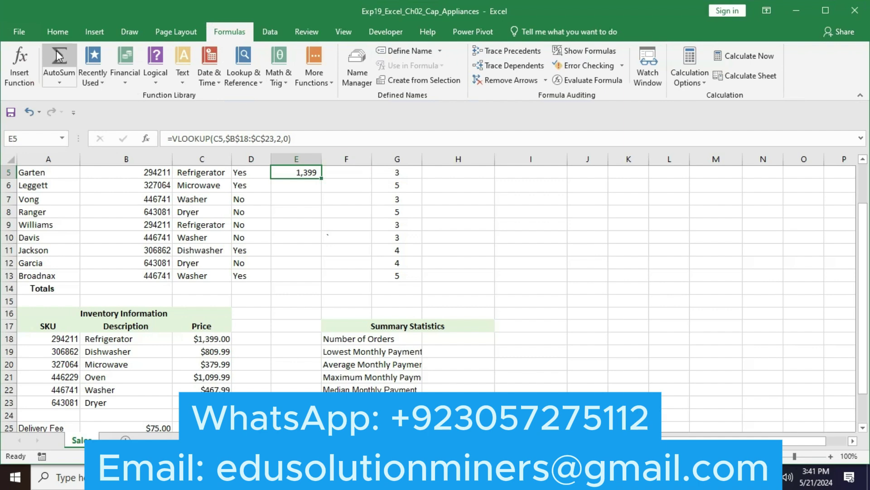
pyautogui.click(58, 32)
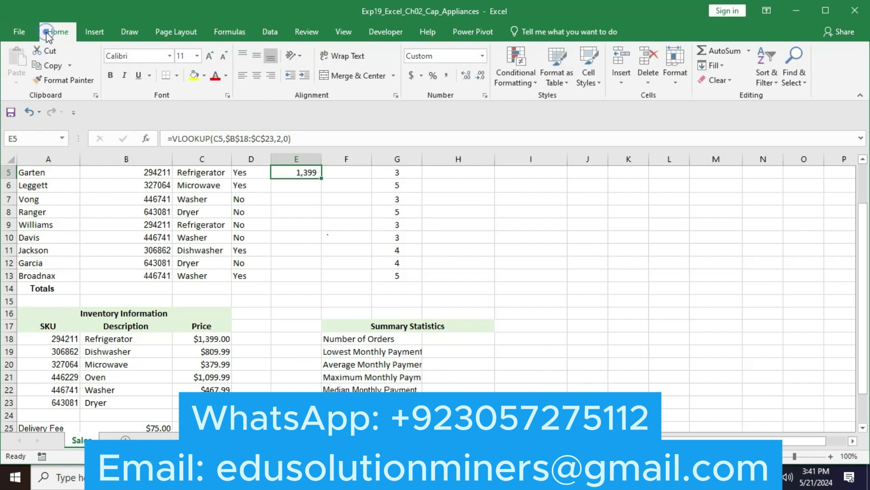
pyautogui.click(50, 65)
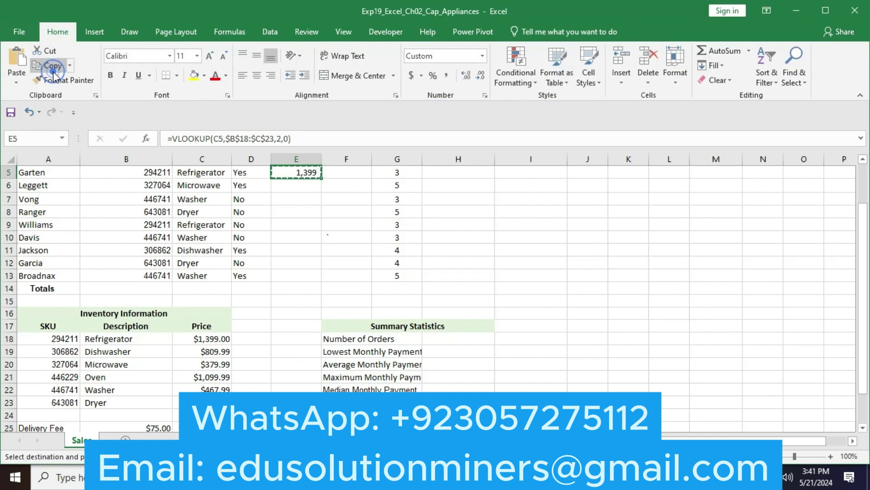
pyautogui.click(289, 183)
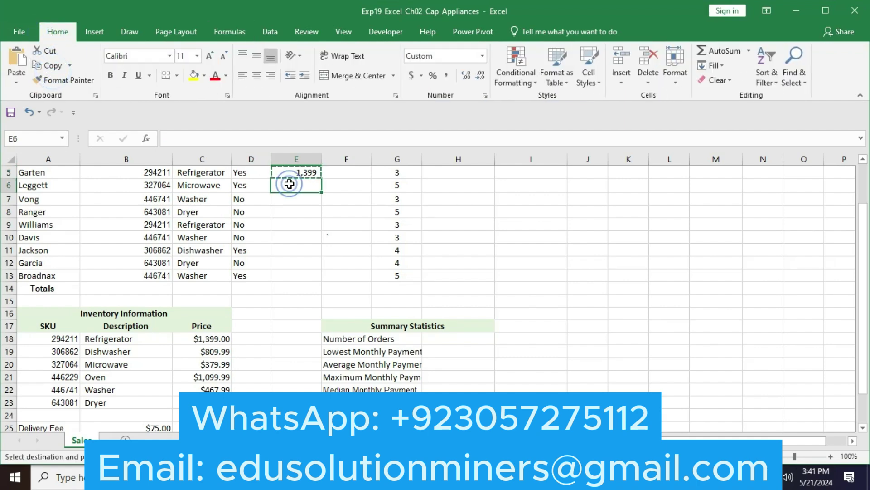
pyautogui.keyDown('shift'); pyautogui.click(292, 278); pyautogui.keyUp('shift')
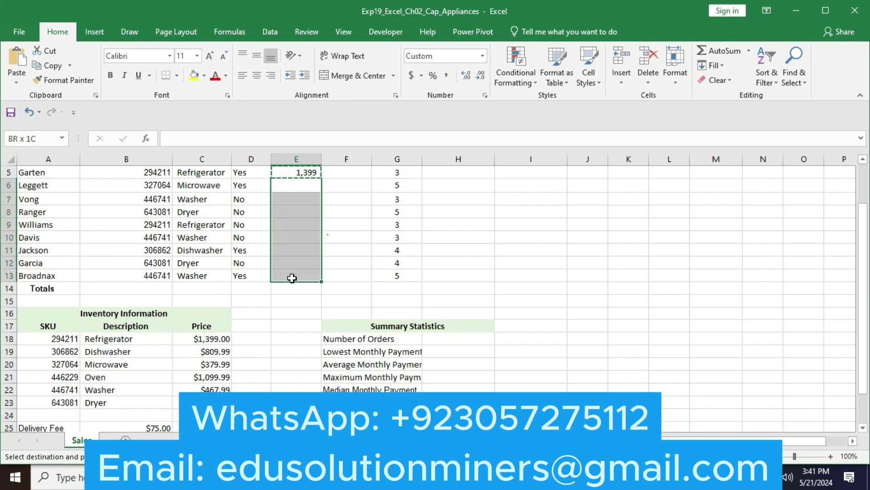
pyautogui.click(15, 81)
pyautogui.click(16, 111)
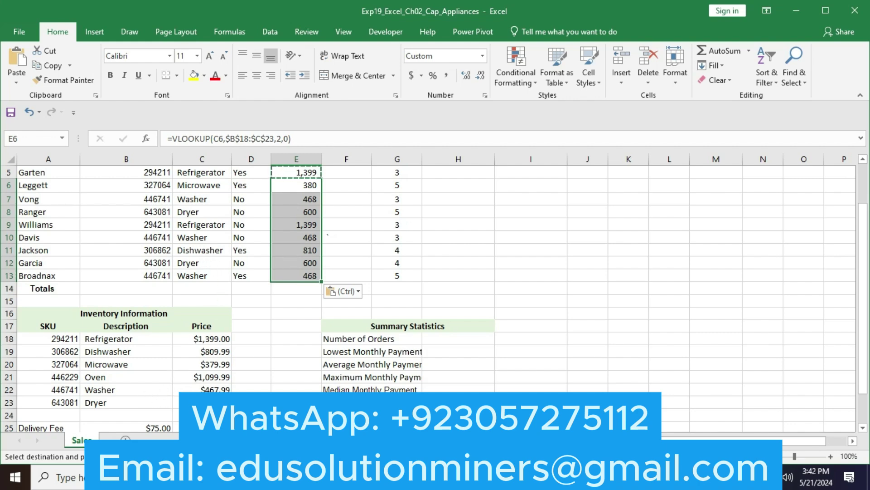
# Switch to the Word instructions and format the step 7 text as bold, 12 pt with a yellow highlight.
pyautogui.hotkey('alt', 'Tab')
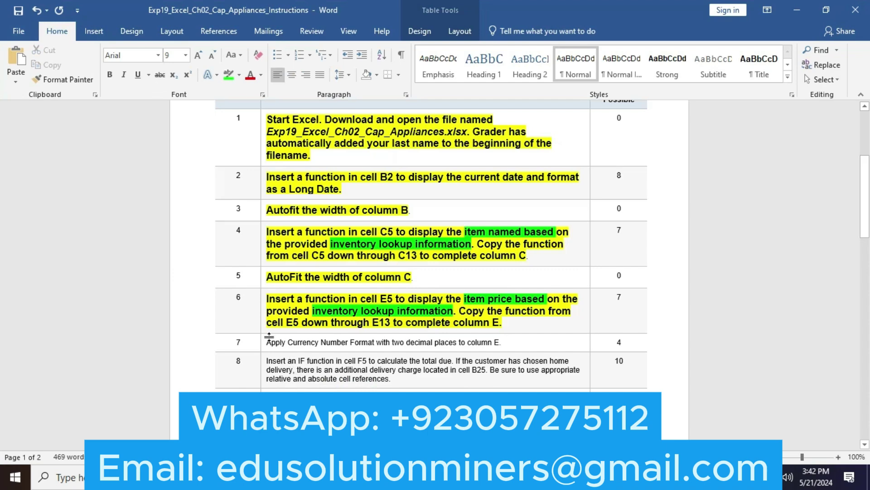
pyautogui.moveTo(277, 341); pyautogui.dragTo(499, 342)
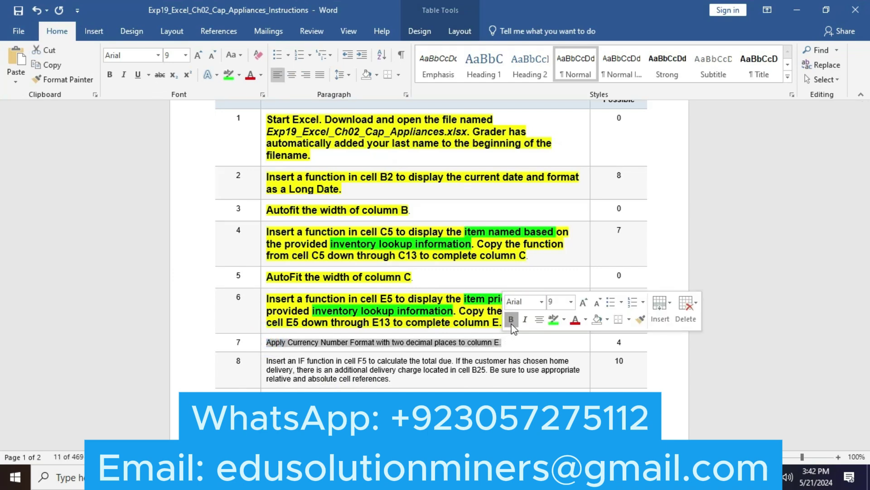
pyautogui.click(511, 319)
pyautogui.click(584, 304)
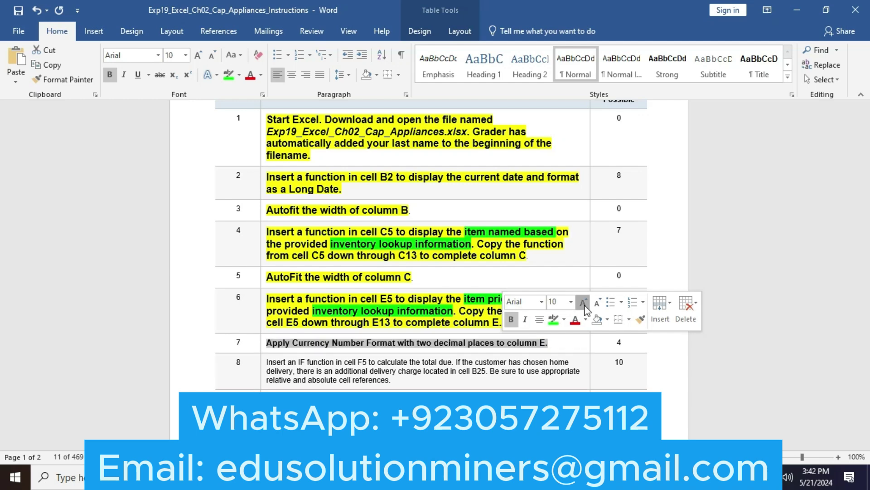
pyautogui.click(584, 304)
pyautogui.click(584, 303)
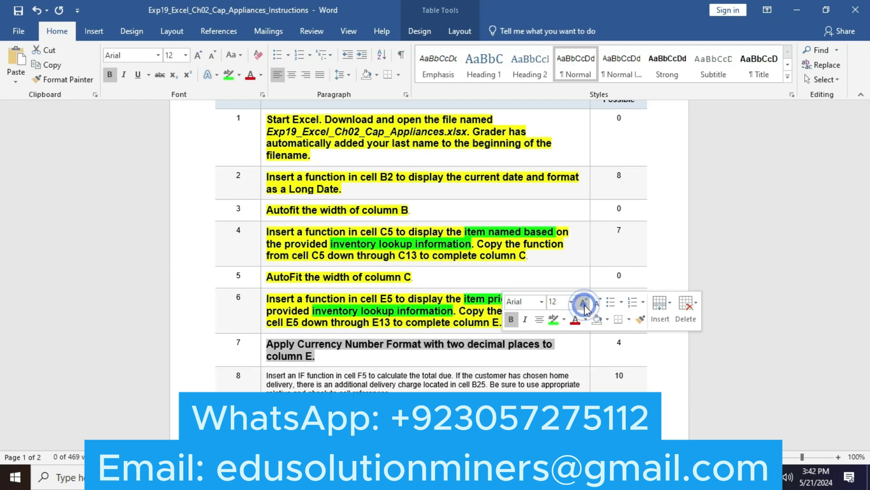
pyautogui.click(564, 319)
pyautogui.click(557, 340)
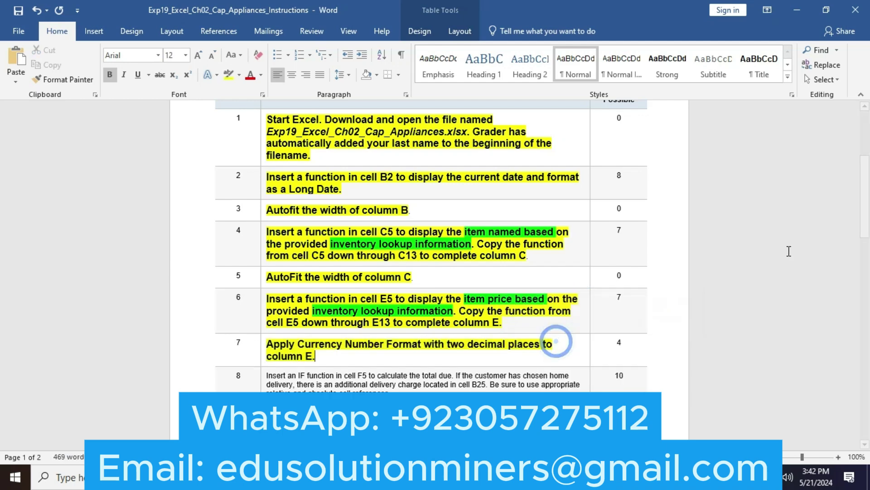
pyautogui.moveTo(866, 219); pyautogui.dragTo(868, 258)
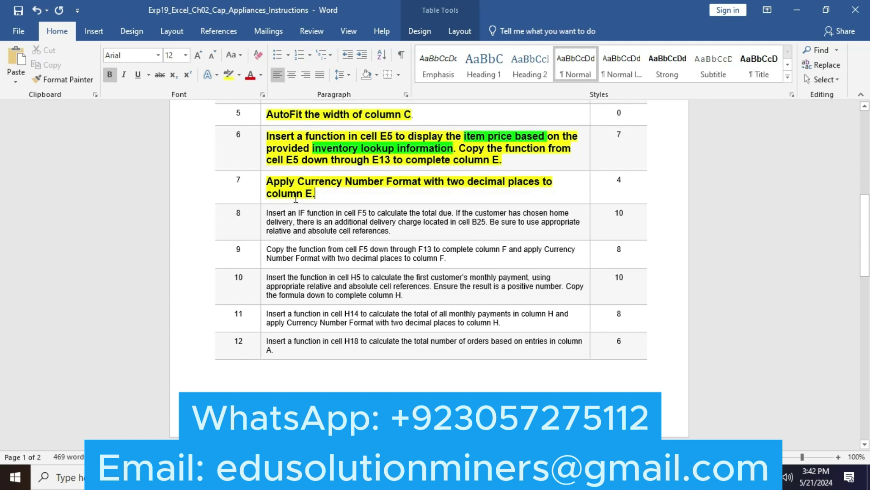
pyautogui.click(312, 201)
# Switch to the Excel workbook and format E5:E13 as Currency with the $ Cherokee (Cherokee, United States) symbol and 2 decimal places.
pyautogui.hotkey('alt', 'Tab')
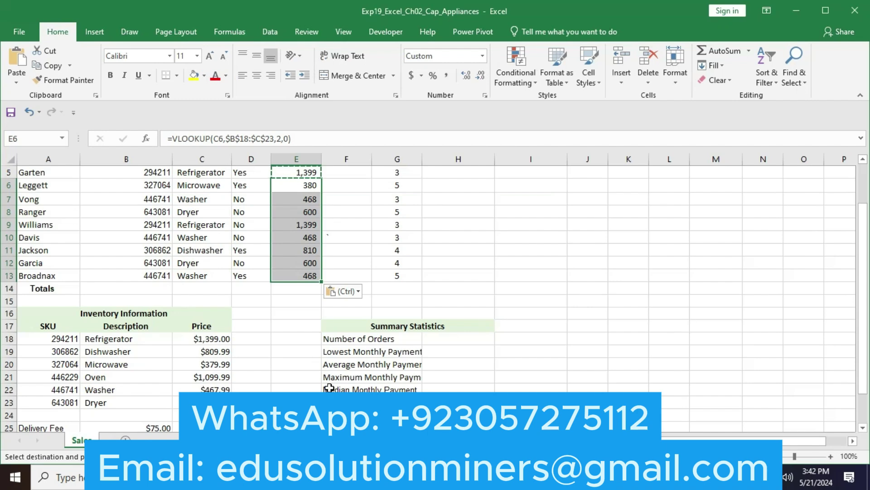
pyautogui.click(289, 170)
pyautogui.press('Escape')
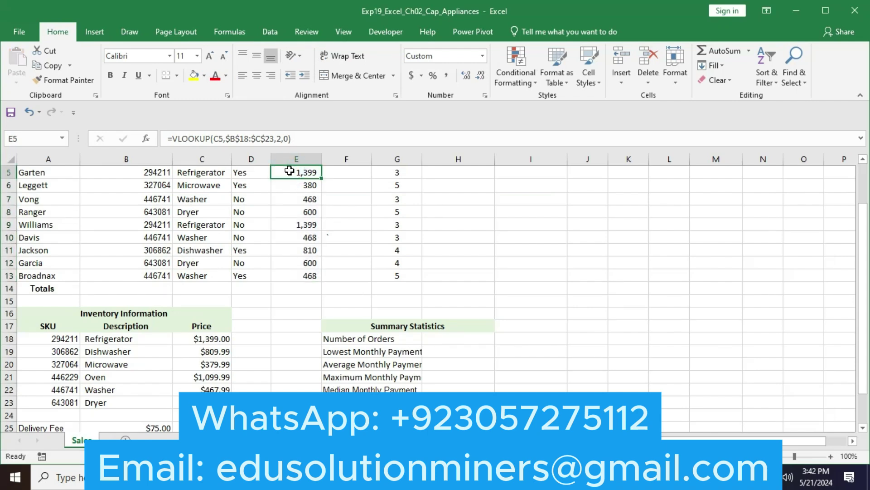
pyautogui.keyDown('shift'); pyautogui.click(295, 275); pyautogui.keyUp('shift')
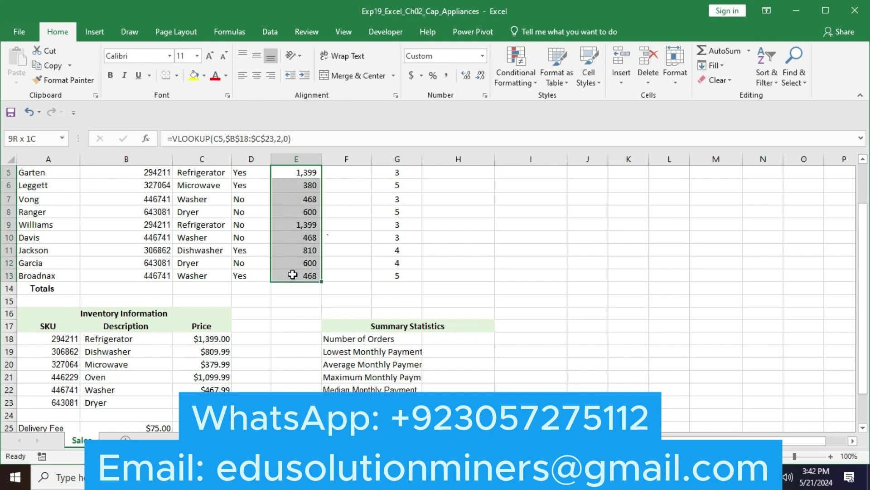
pyautogui.click(485, 95)
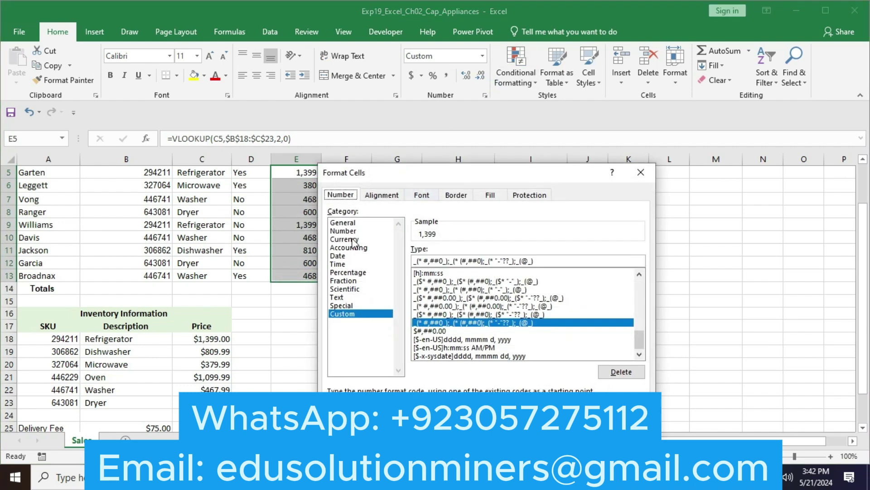
pyautogui.click(353, 240)
pyautogui.click(639, 265)
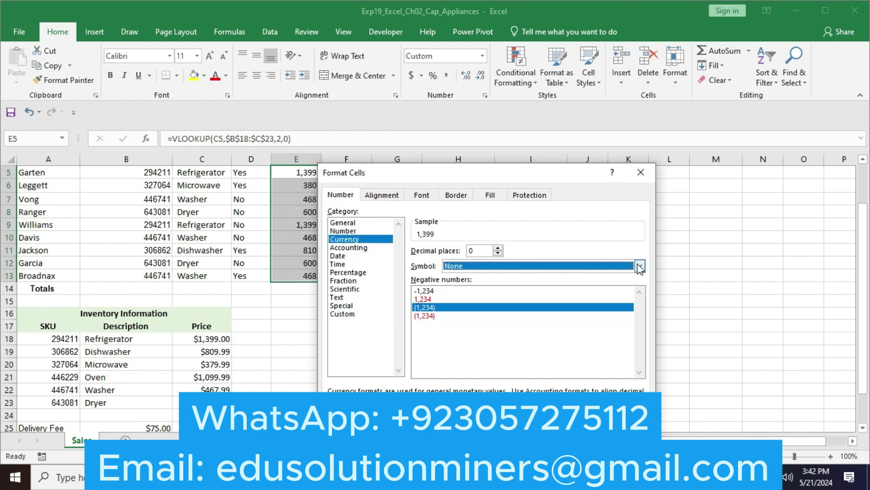
pyautogui.click(521, 368)
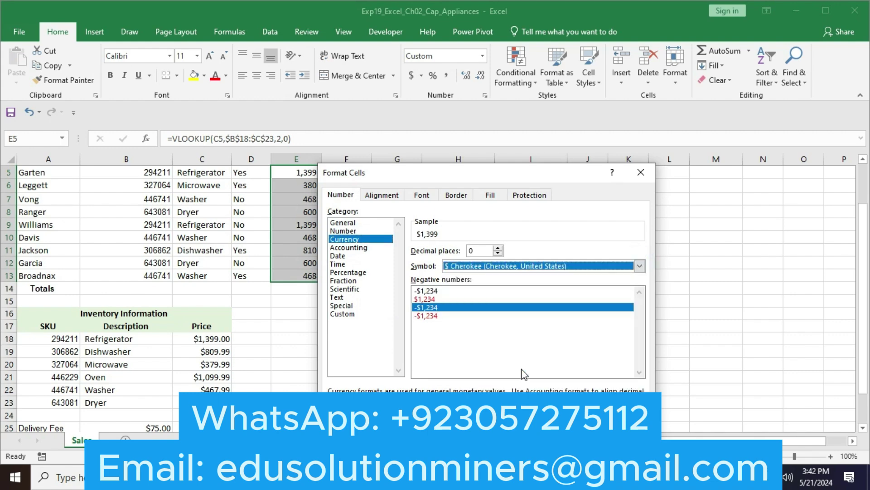
pyautogui.click(485, 248)
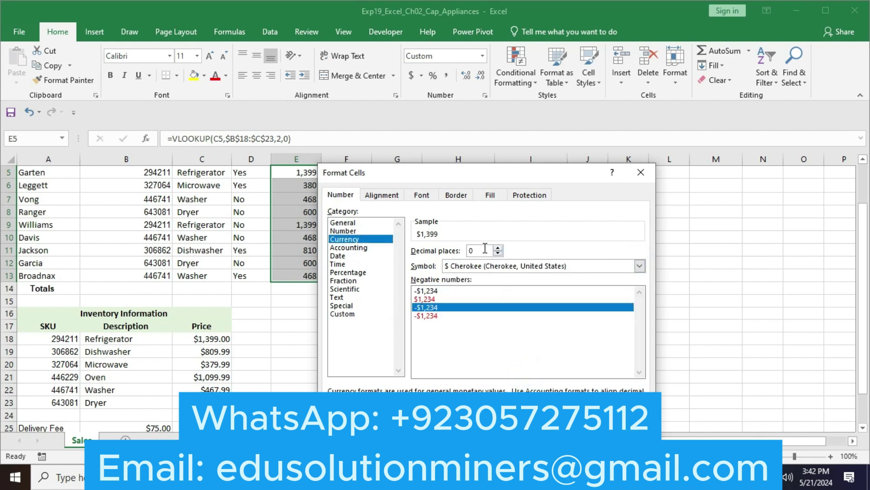
pyautogui.press('BackSpace')
pyautogui.write('2')
pyautogui.press('Return')
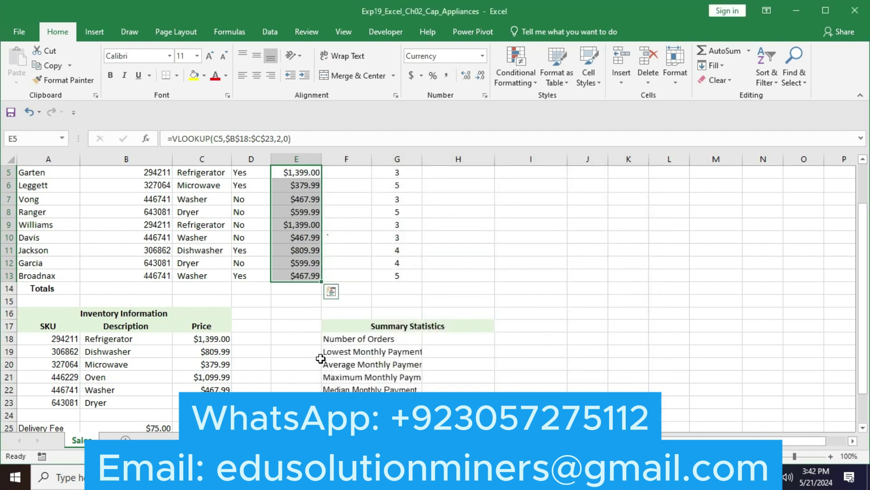
# Return to the Word instructions and format the step 8 text as bold, 12 pt with a yellow highlight.
pyautogui.hotkey('alt', 'Tab')
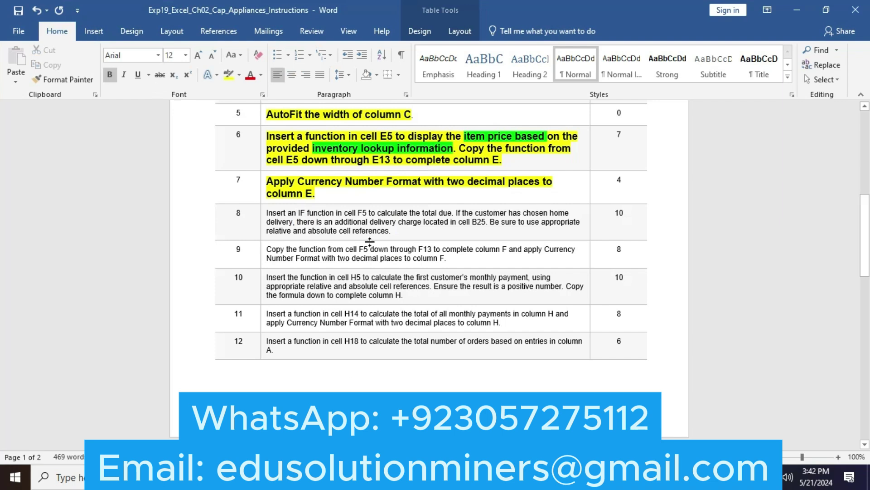
pyautogui.tripleClick(276, 212)
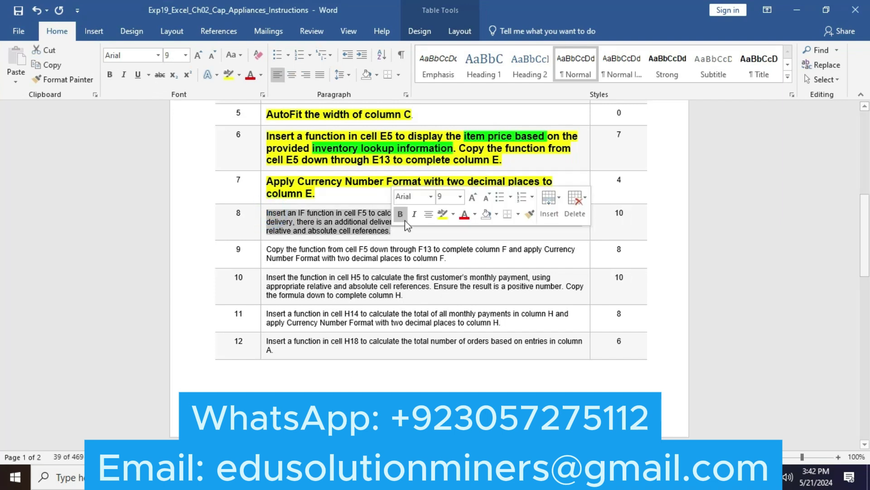
pyautogui.click(405, 219)
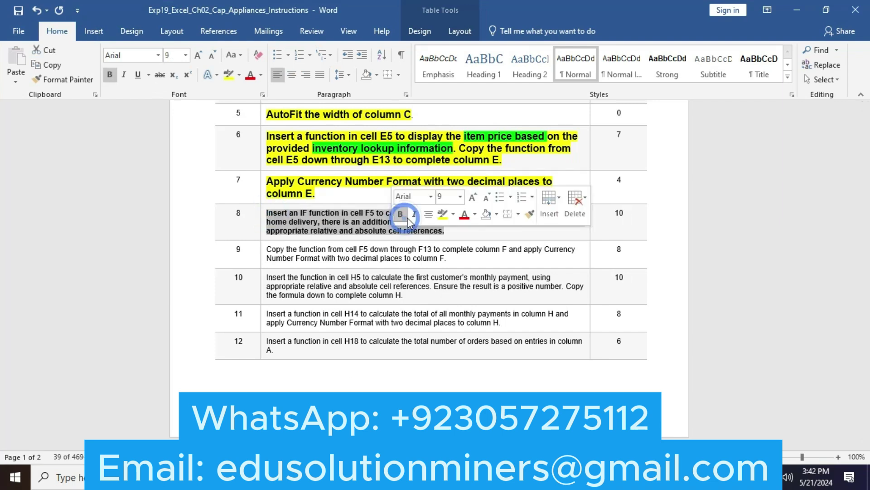
pyautogui.click(473, 197)
pyautogui.click(472, 196)
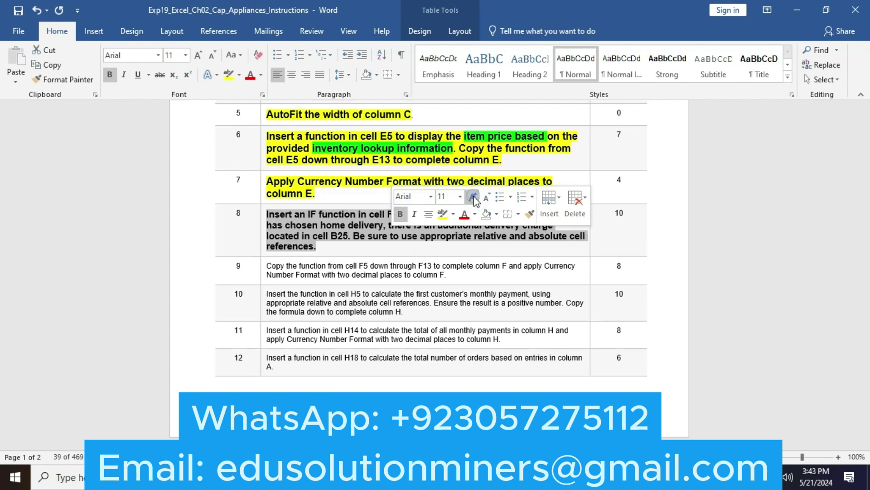
pyautogui.click(473, 197)
pyautogui.click(443, 213)
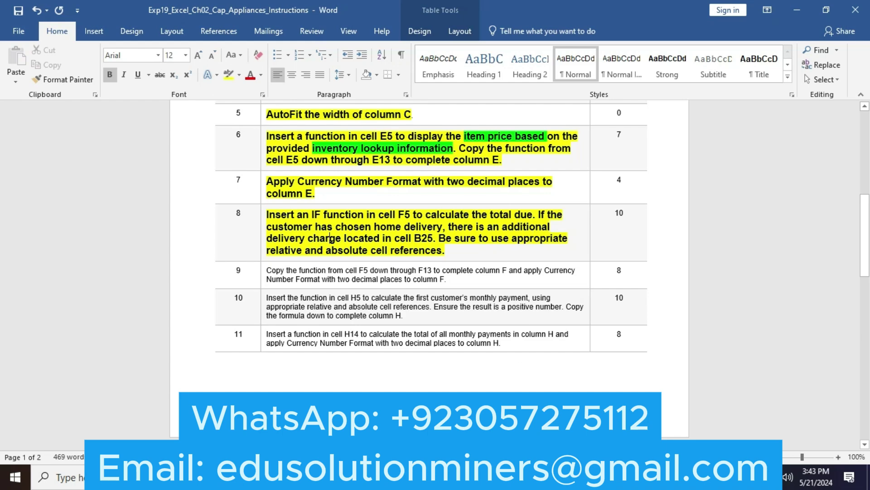
# Switch to the Excel workbook and select cell F5 in the Total Due column.
pyautogui.click(342, 477)
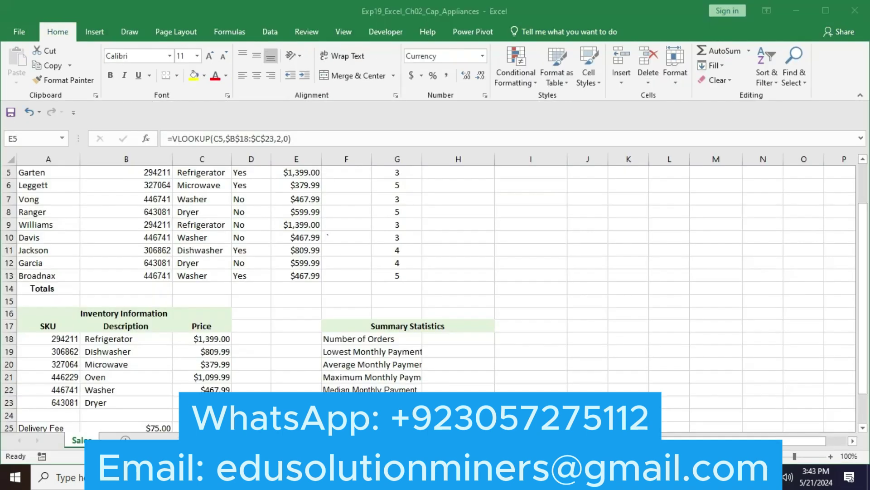
pyautogui.click(38, 138)
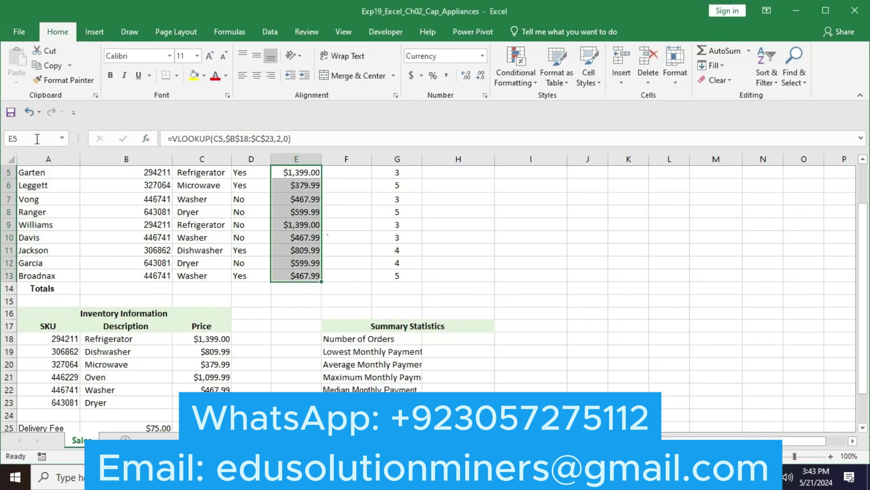
pyautogui.write('F5')
pyautogui.press('Return')
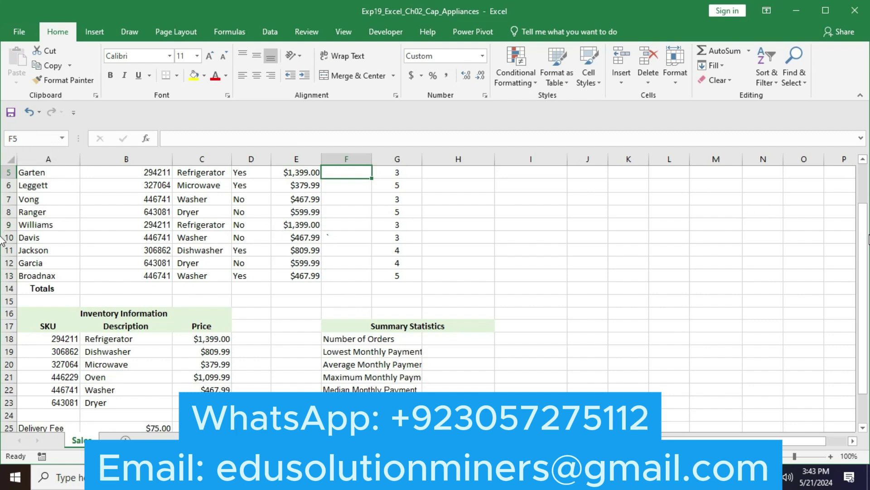
pyautogui.moveTo(866, 239); pyautogui.dragTo(866, 219)
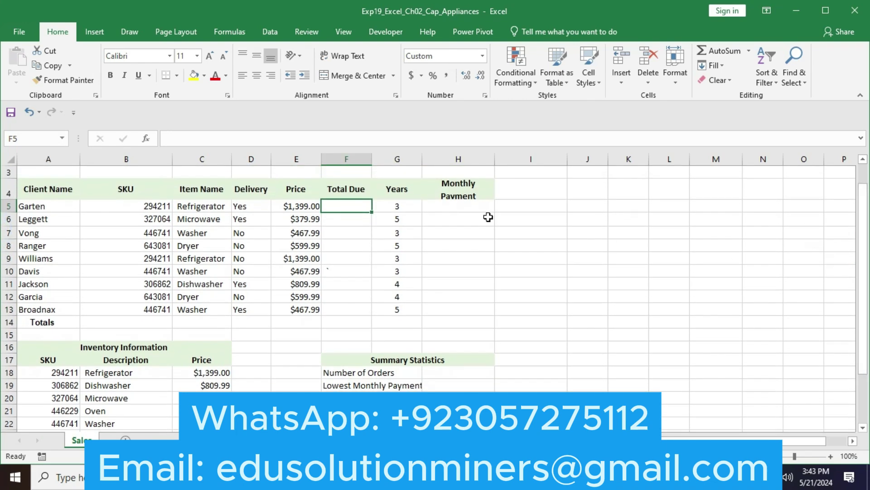
# Switch to the Word instructions and highlight "home delivery" in step 8 in bright green.
pyautogui.hotkey('alt', 'Tab')
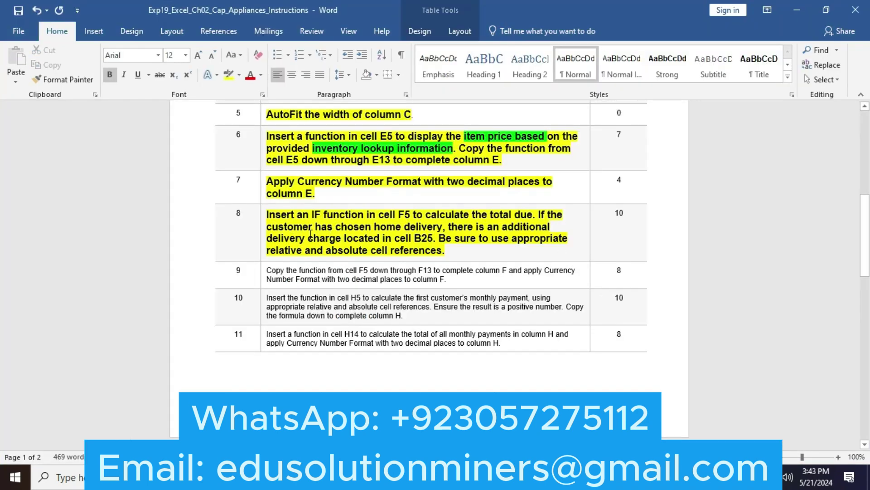
pyautogui.moveTo(378, 228); pyautogui.dragTo(442, 228)
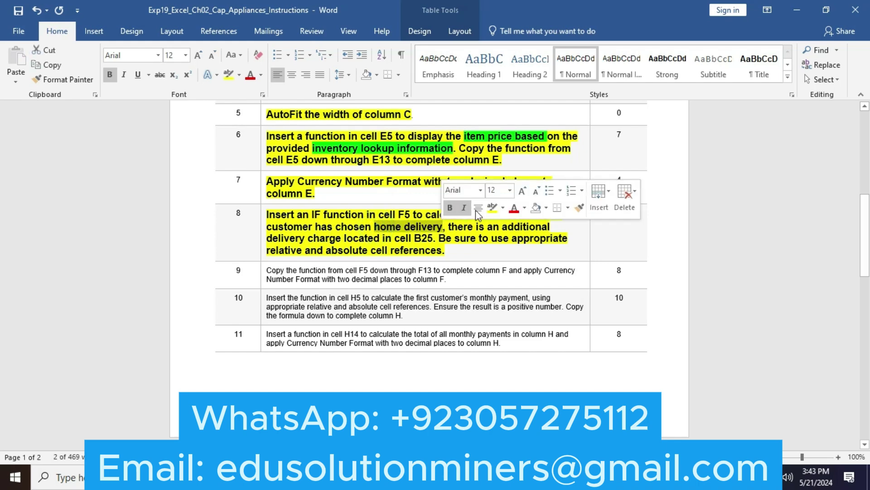
pyautogui.click(503, 208)
pyautogui.click(515, 224)
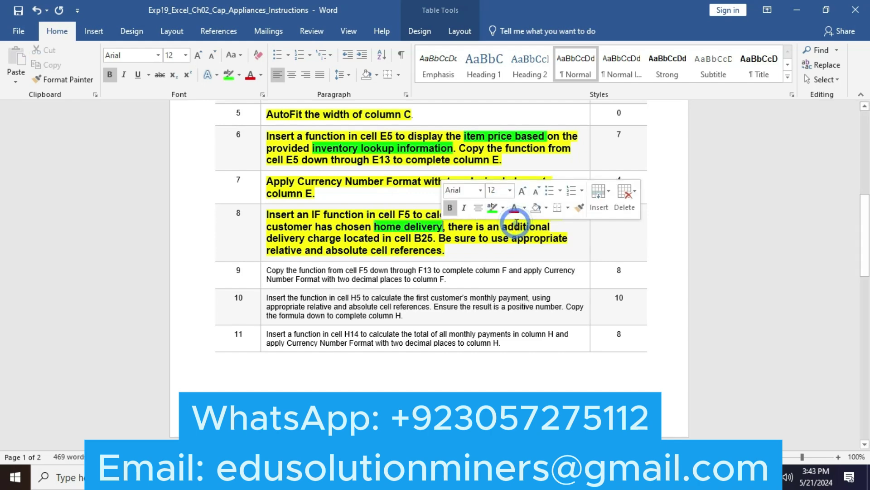
pyautogui.click(452, 236)
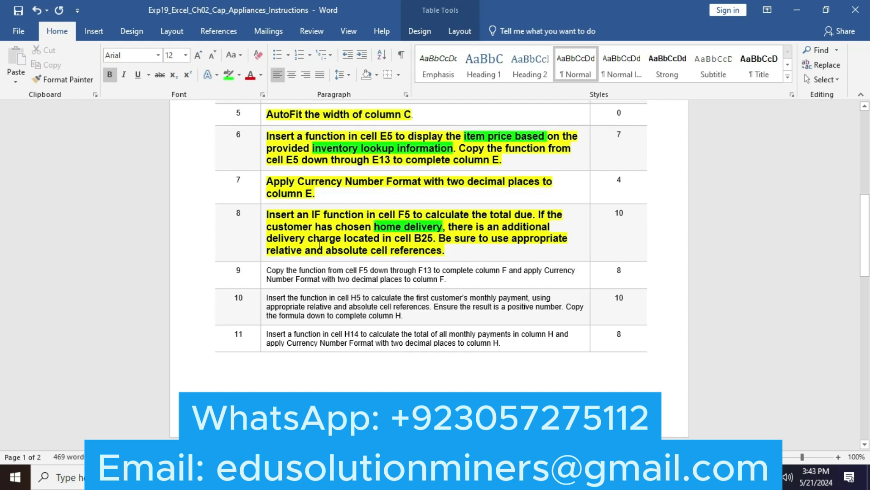
# Highlight "additional delivery charge located in cell B25" in step 8 in bright green.
pyautogui.doubleClick(508, 227)
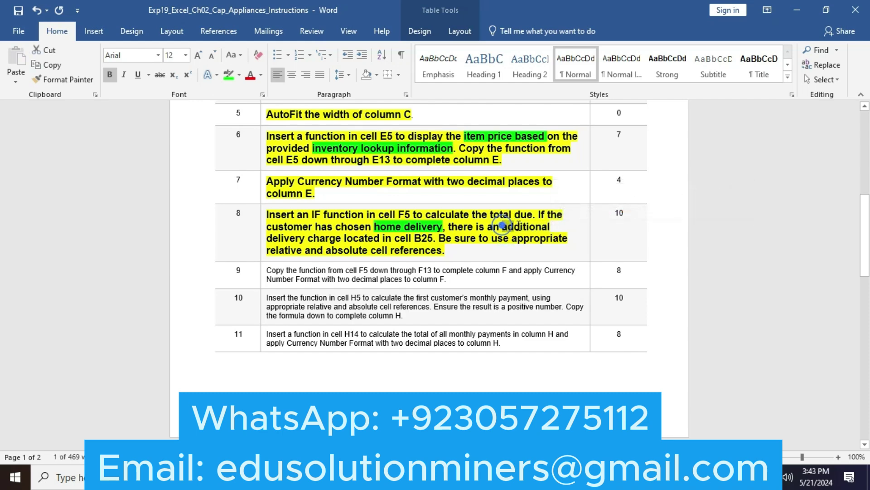
pyautogui.moveTo(504, 226); pyautogui.dragTo(435, 238)
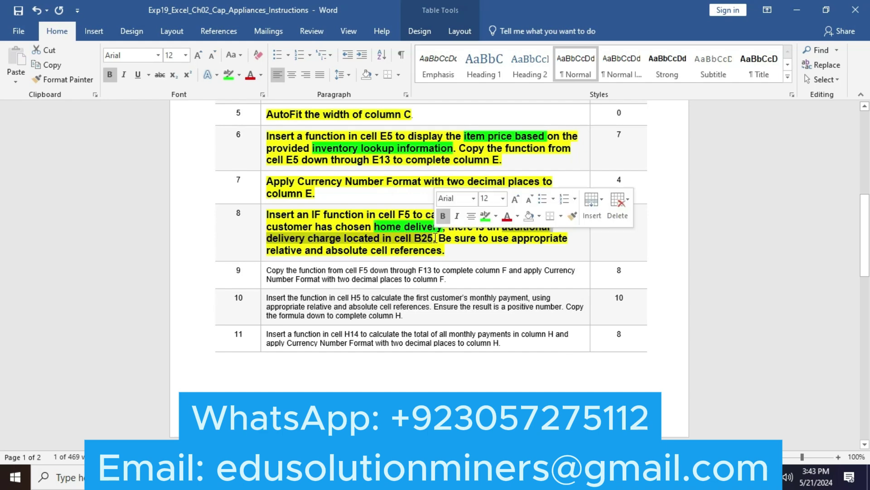
pyautogui.click(486, 216)
pyautogui.click(489, 243)
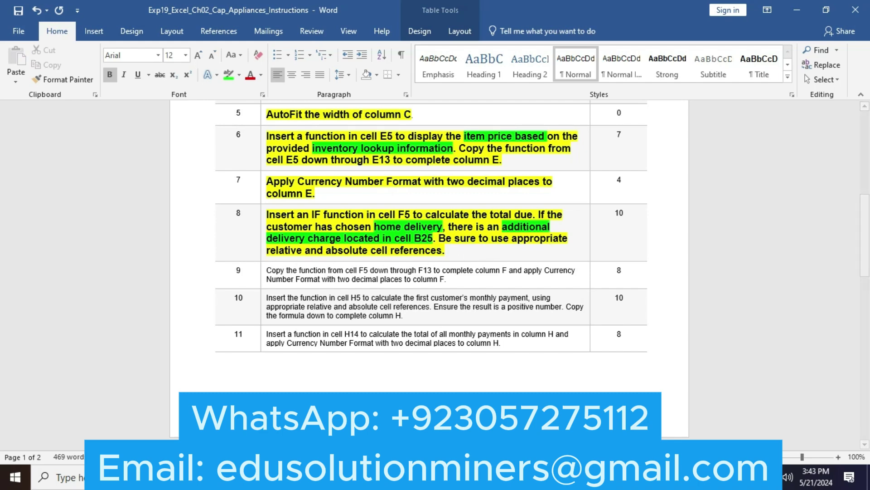
# Switch to the Excel workbook and start an IF function in F5 with the logical test D5="Yes".
pyautogui.hotkey('alt', 'Tab')
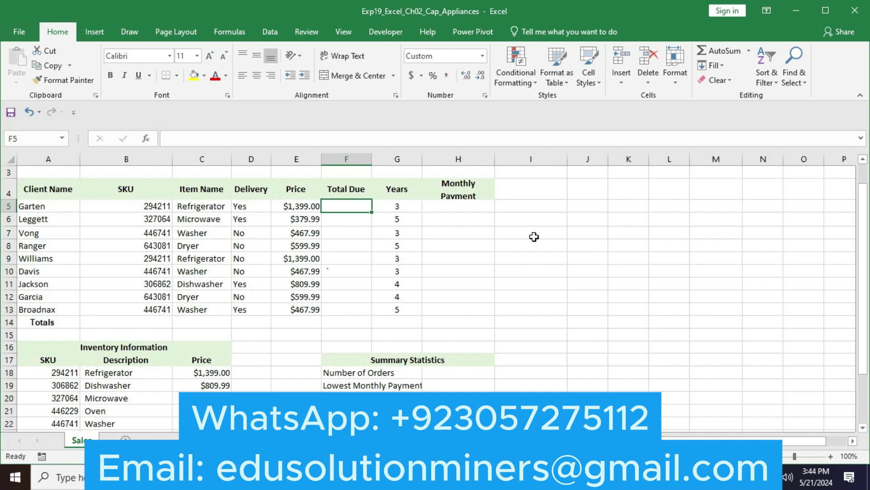
pyautogui.moveTo(864, 249); pyautogui.dragTo(865, 258)
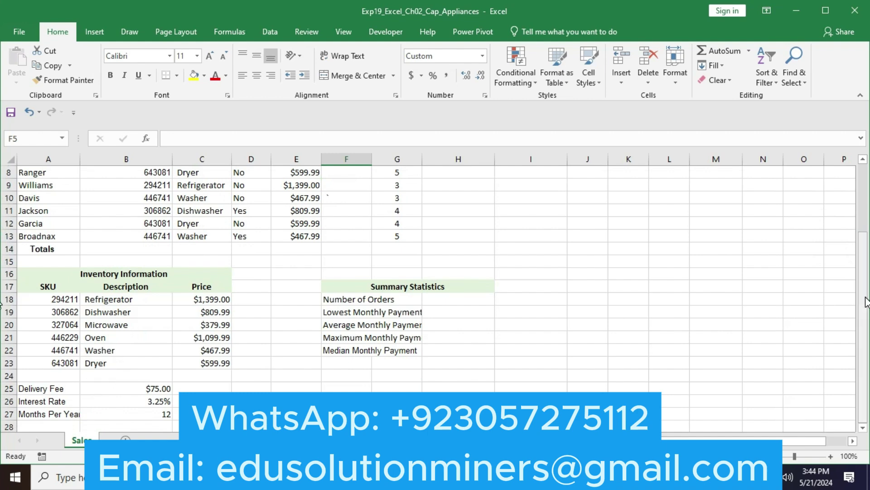
pyautogui.moveTo(866, 302); pyautogui.dragTo(864, 233)
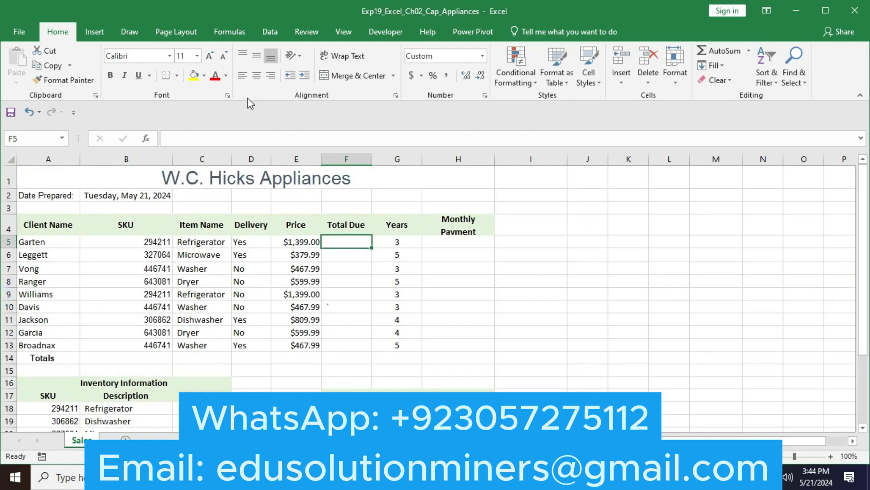
pyautogui.click(234, 39)
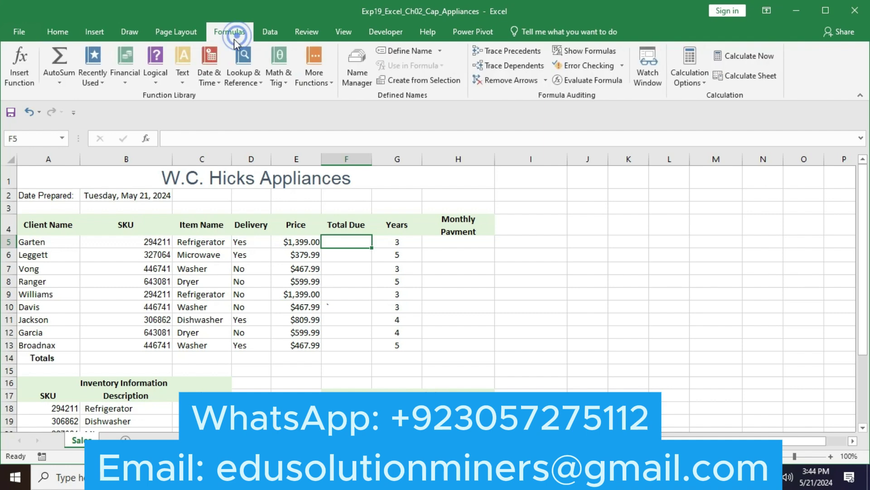
pyautogui.click(151, 84)
pyautogui.click(159, 123)
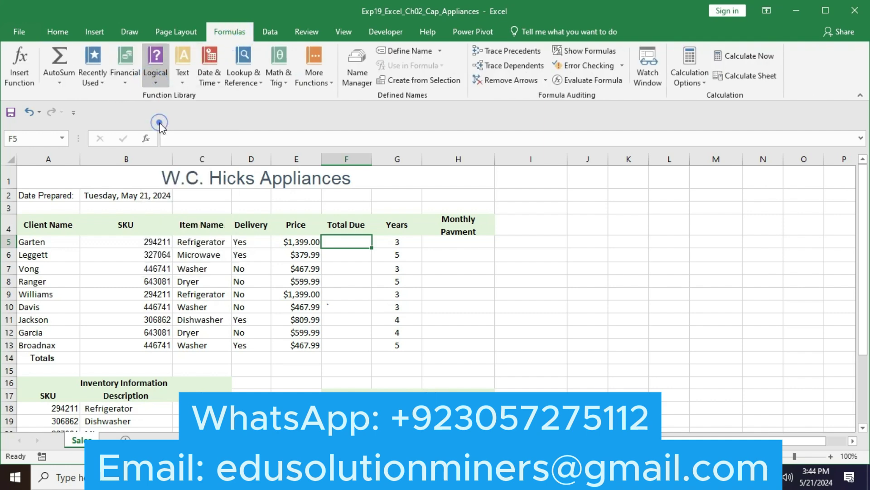
pyautogui.moveTo(464, 228); pyautogui.dragTo(607, 179)
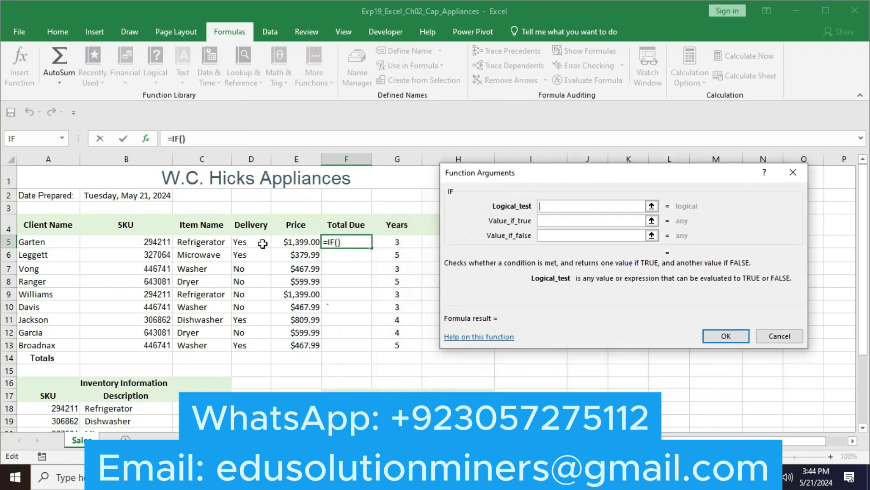
pyautogui.click(249, 243)
pyautogui.write('=')
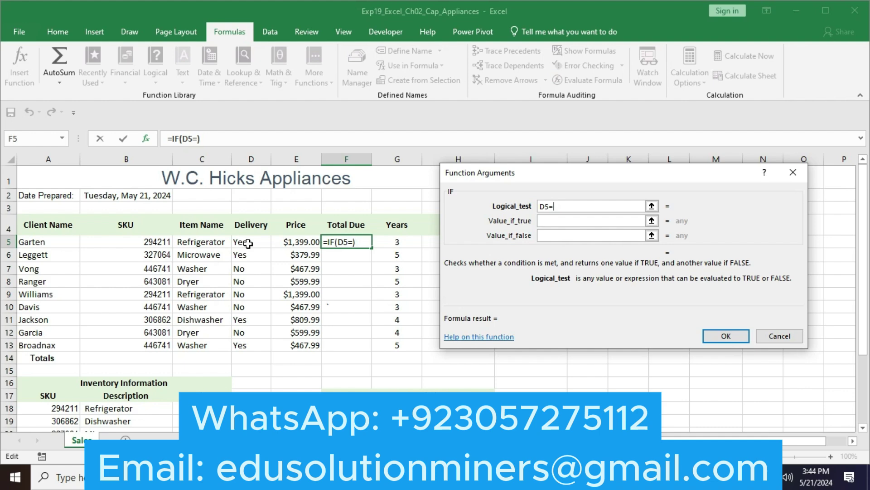
pyautogui.write('"Yes"')
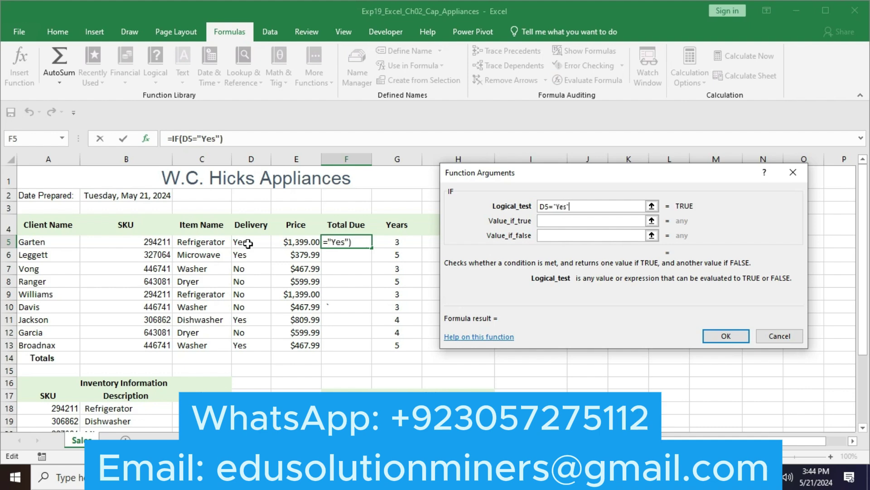
# Complete the IF function in F5 with E5+$B$25 as the value if true and E5 as the value if false.
pyautogui.press('Tab')
pyautogui.click(292, 243)
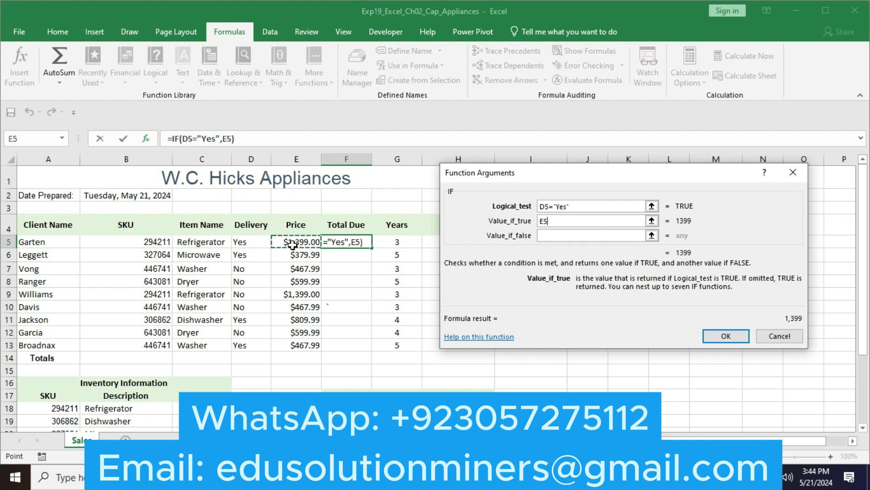
pyautogui.write('+')
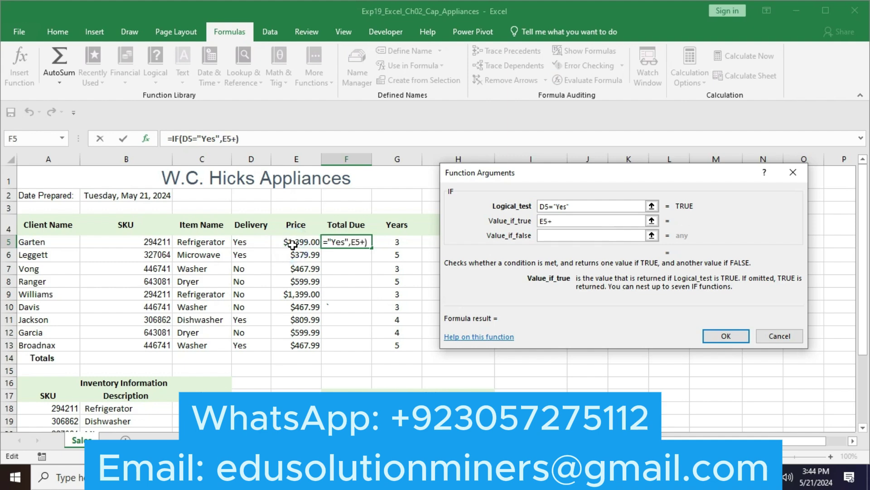
pyautogui.moveTo(863, 281); pyautogui.dragTo(861, 357)
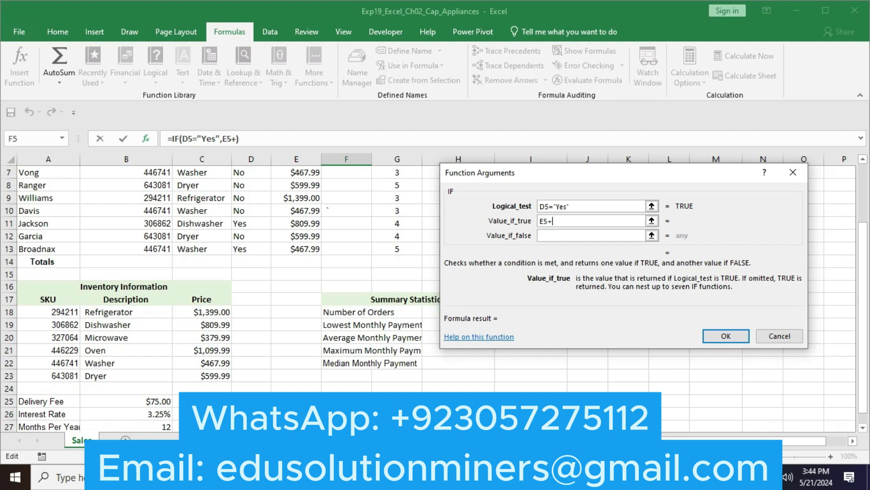
pyautogui.click(158, 400)
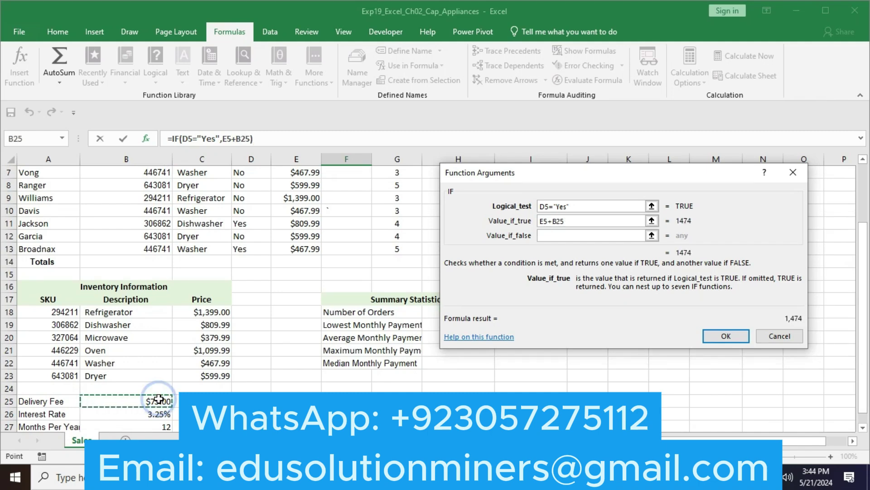
pyautogui.press('F4')
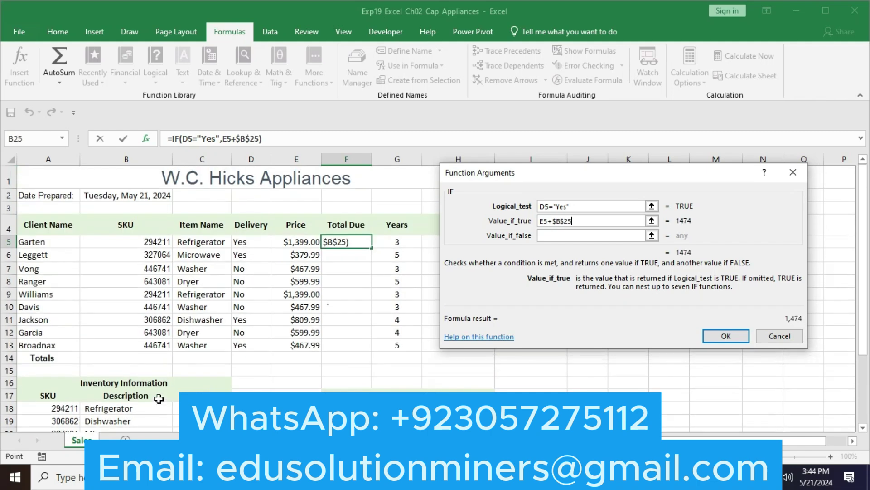
pyautogui.click(556, 235)
pyautogui.click(305, 243)
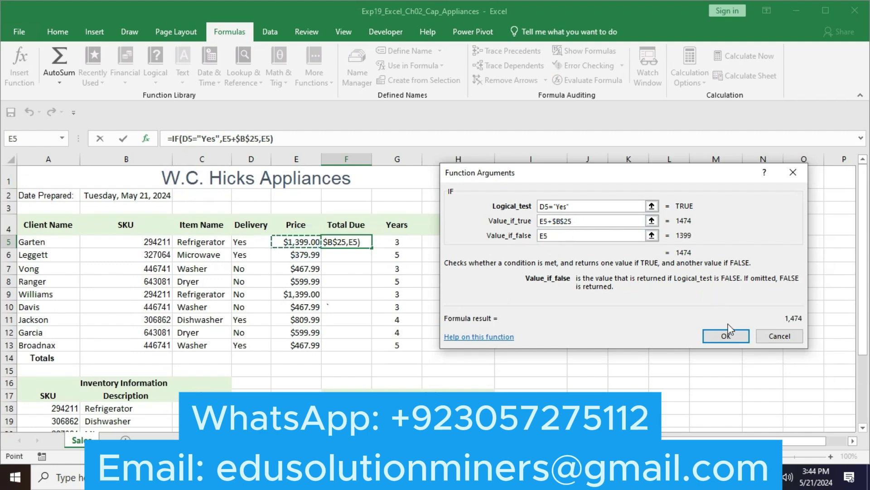
pyautogui.click(727, 335)
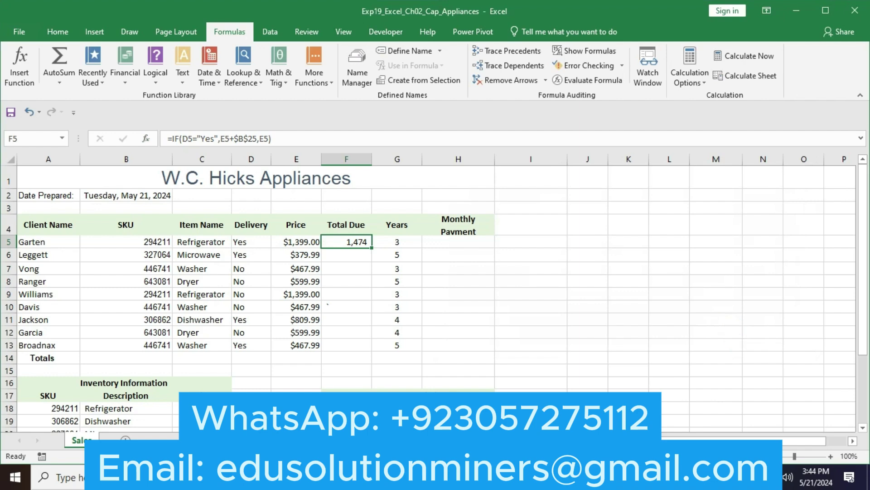
# Switch to the Word instructions and format the step 9 text as bold, 12 pt with a yellow highlight.
pyautogui.hotkey('alt', 'Tab')
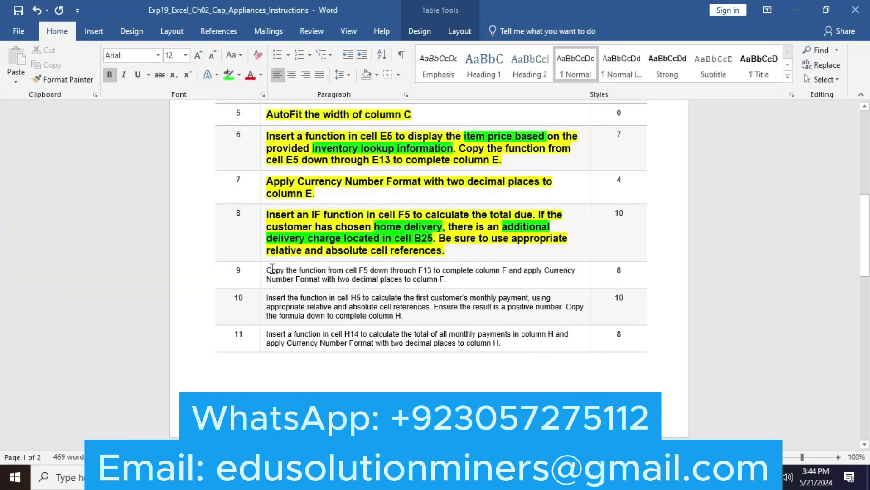
pyautogui.tripleClick(275, 270)
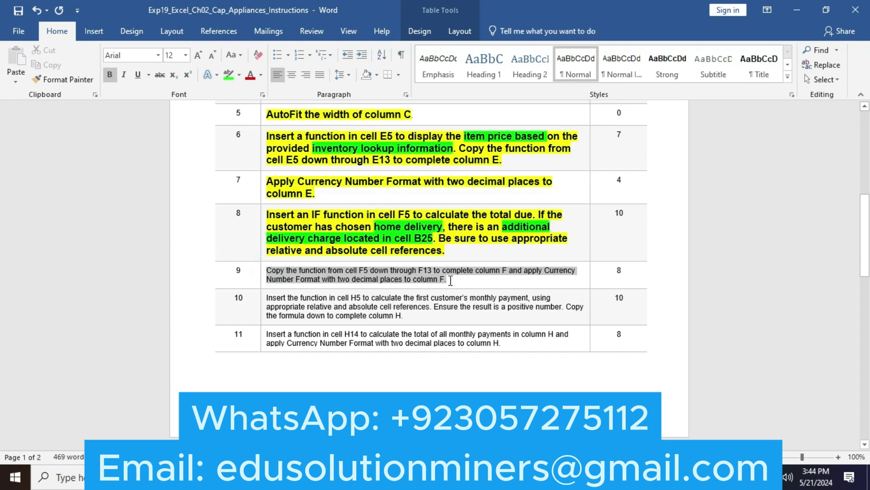
pyautogui.click(458, 259)
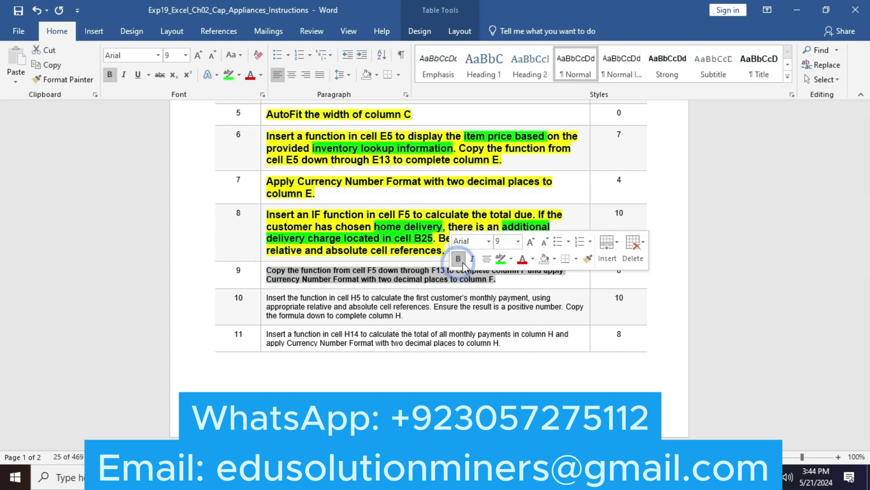
pyautogui.click(531, 244)
pyautogui.click(531, 244)
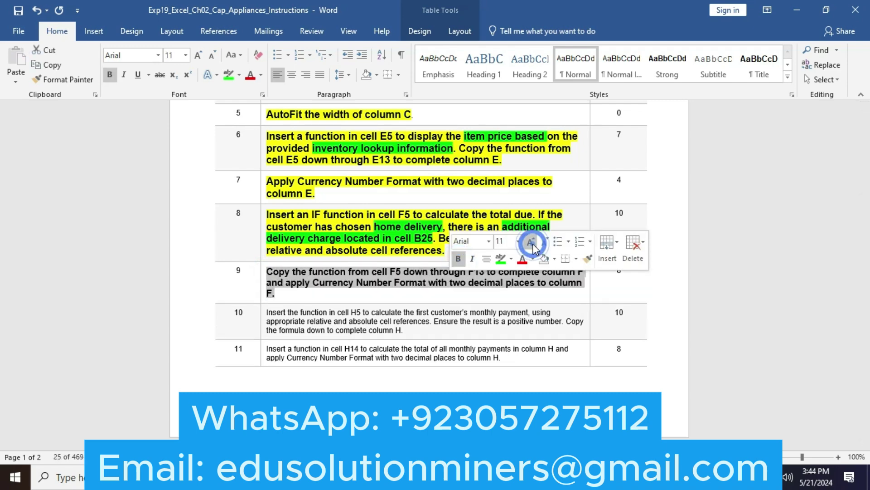
pyautogui.click(532, 243)
pyautogui.click(511, 258)
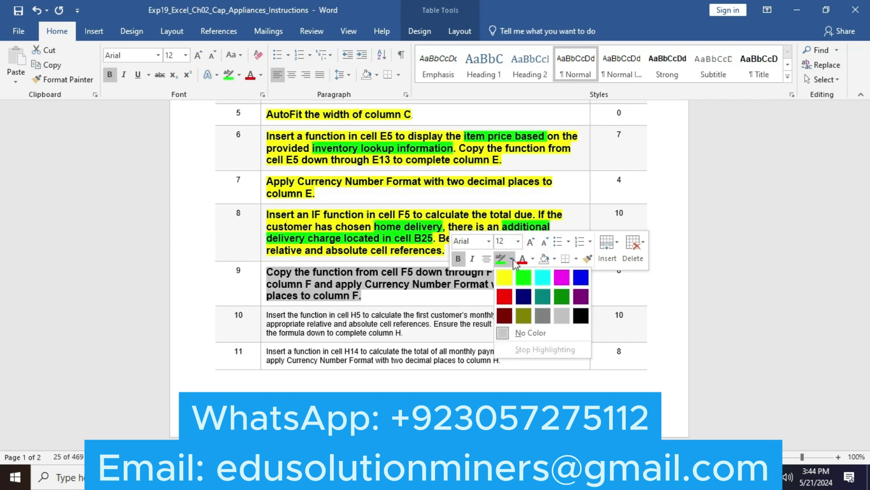
pyautogui.click(508, 282)
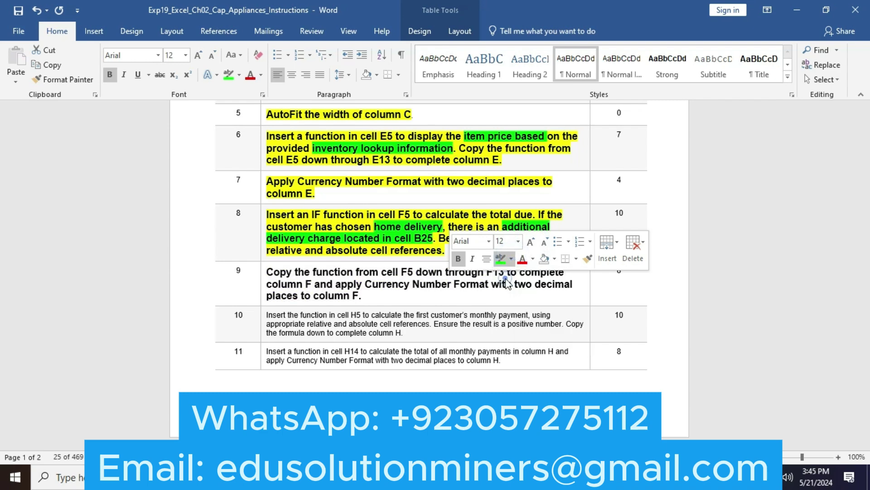
pyautogui.click(537, 299)
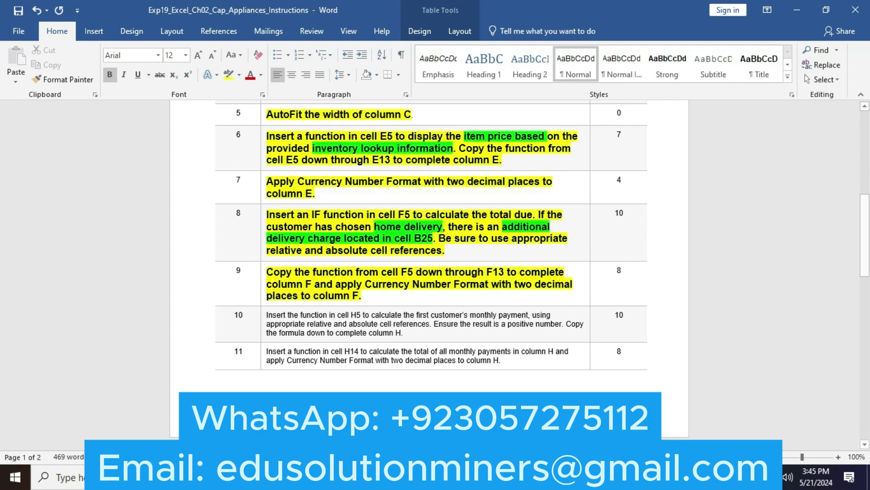
# Switch to the Excel workbook and copy the IF formula from F5 into F6:F13.
pyautogui.hotkey('alt', 'Tab')
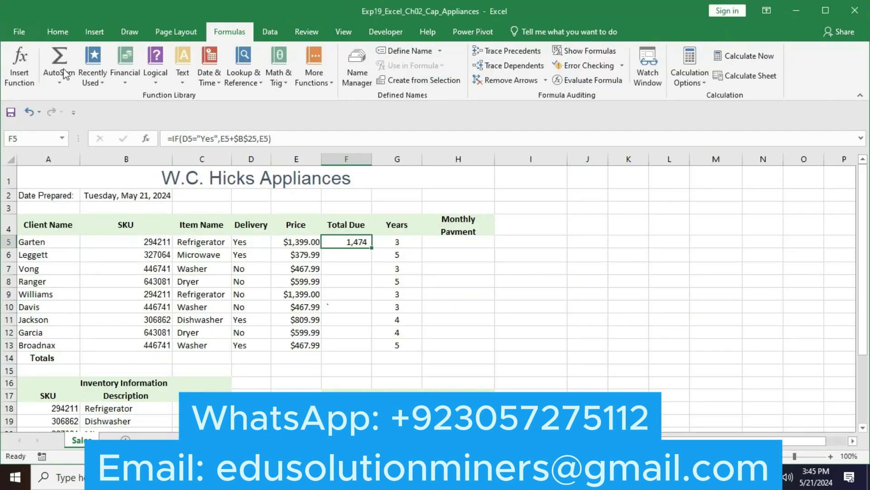
pyautogui.click(58, 31)
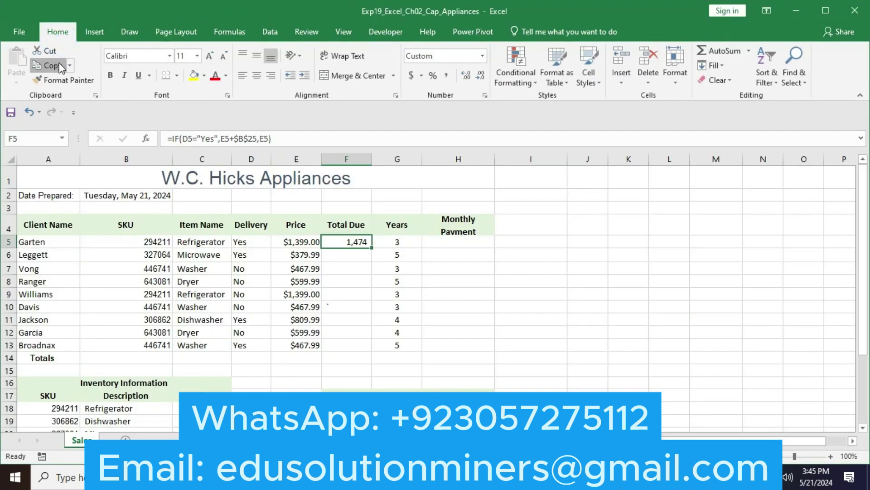
pyautogui.click(54, 65)
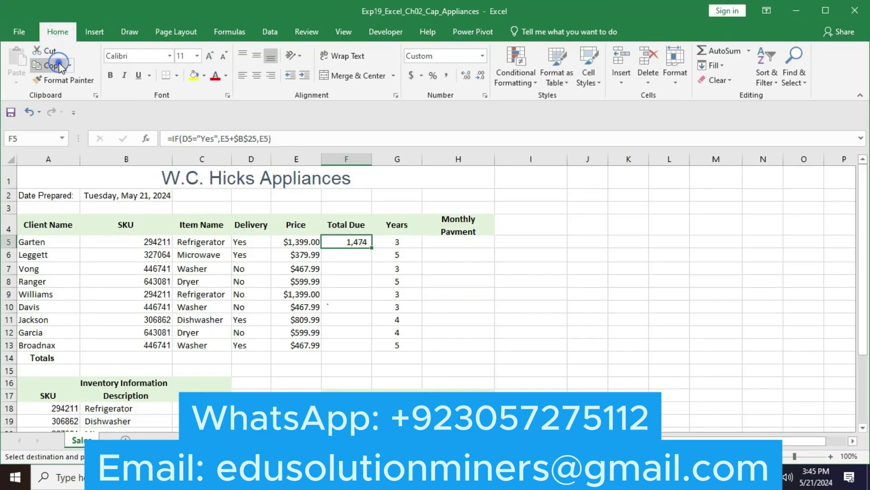
pyautogui.click(339, 257)
pyautogui.keyDown('shift'); pyautogui.click(337, 345); pyautogui.keyUp('shift')
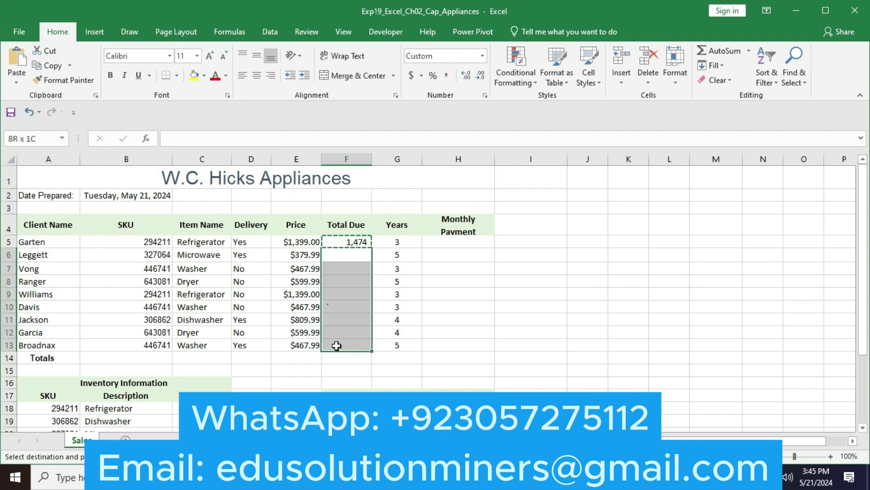
pyautogui.click(17, 82)
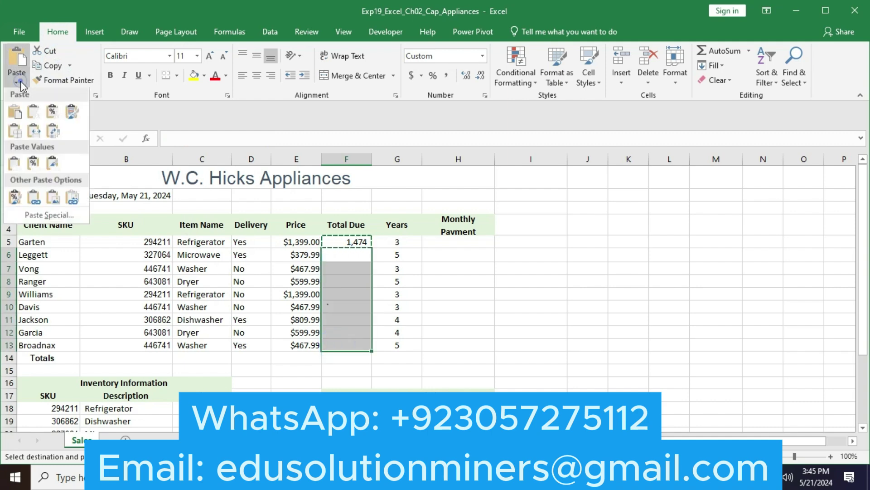
pyautogui.click(17, 111)
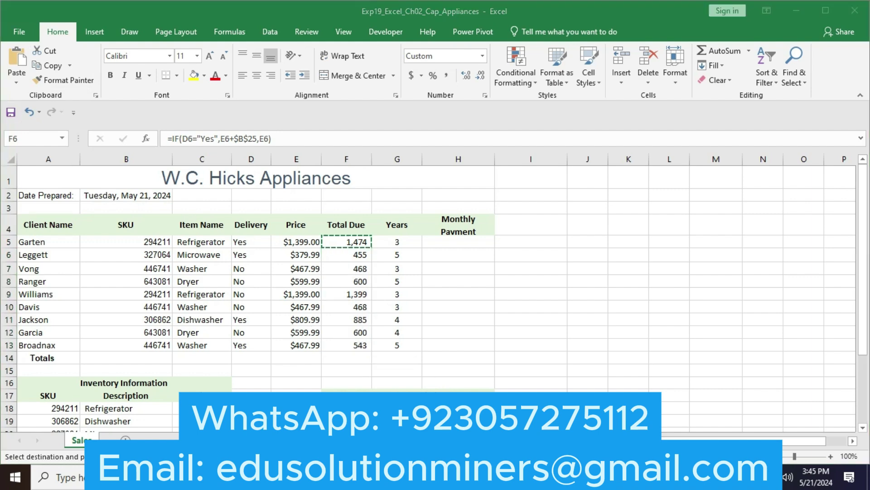
# Recheck step 9 in the Word instructions, then format Excel cells F5:F13 as Currency with 2 decimal places and the $ Cherokee (Cherokee, United States) symbol.
pyautogui.hotkey('alt', 'Tab')
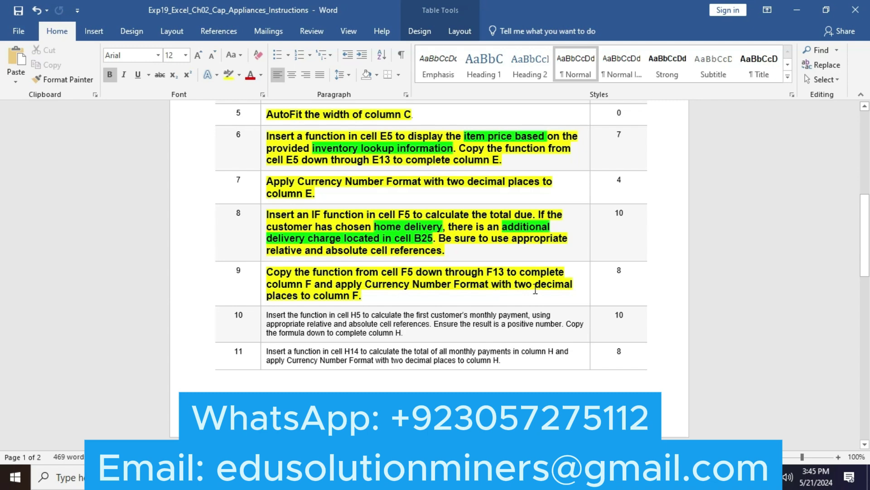
pyautogui.click(384, 297)
pyautogui.hotkey('alt', 'Tab')
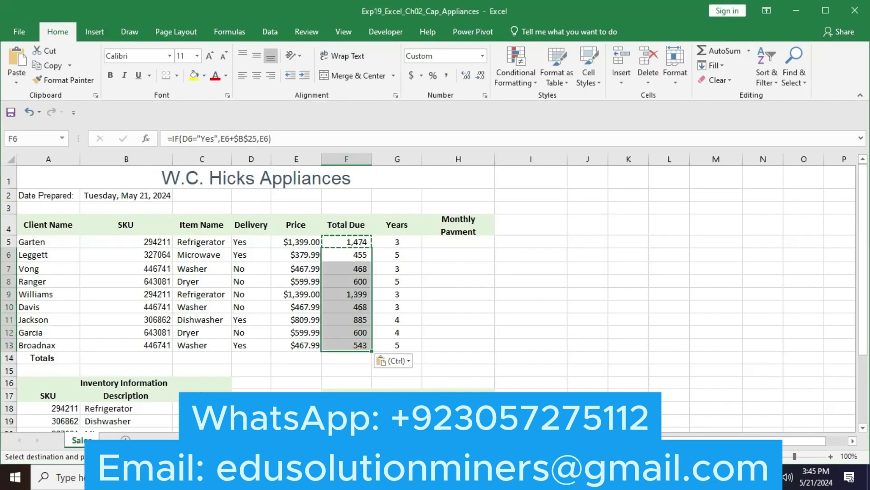
pyautogui.click(347, 243)
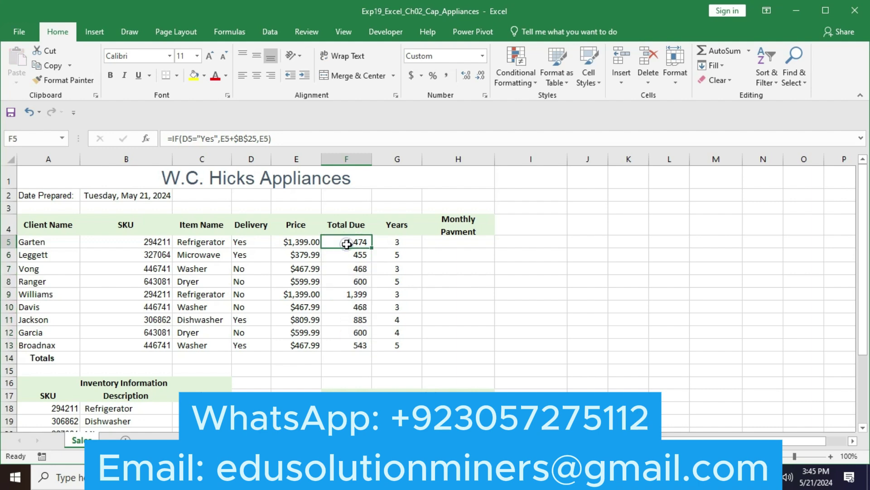
pyautogui.keyDown('shift'); pyautogui.click(342, 344); pyautogui.keyUp('shift')
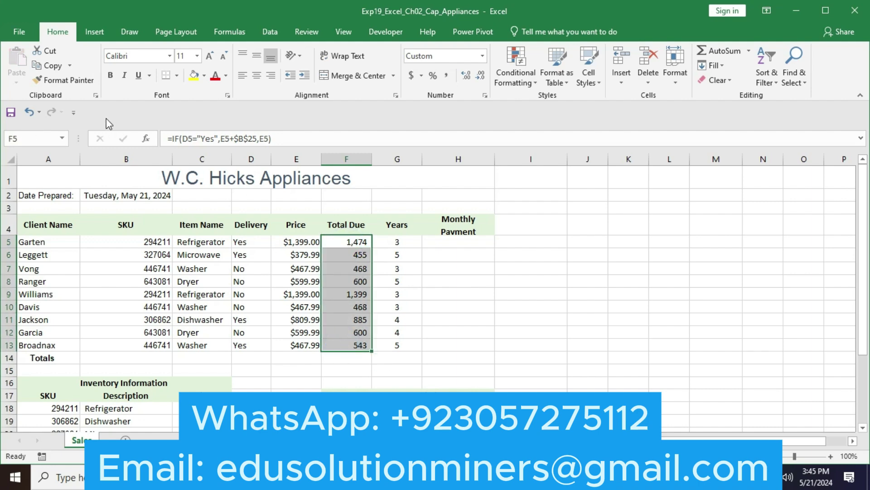
pyautogui.click(486, 95)
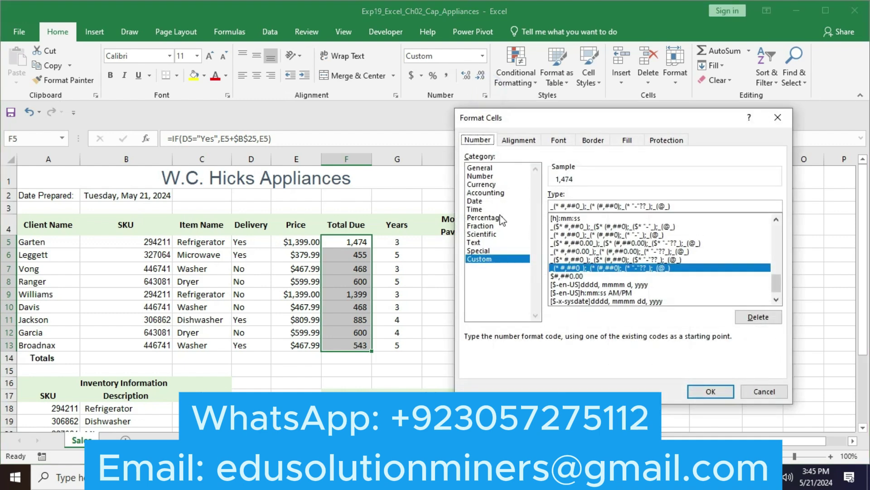
pyautogui.click(481, 184)
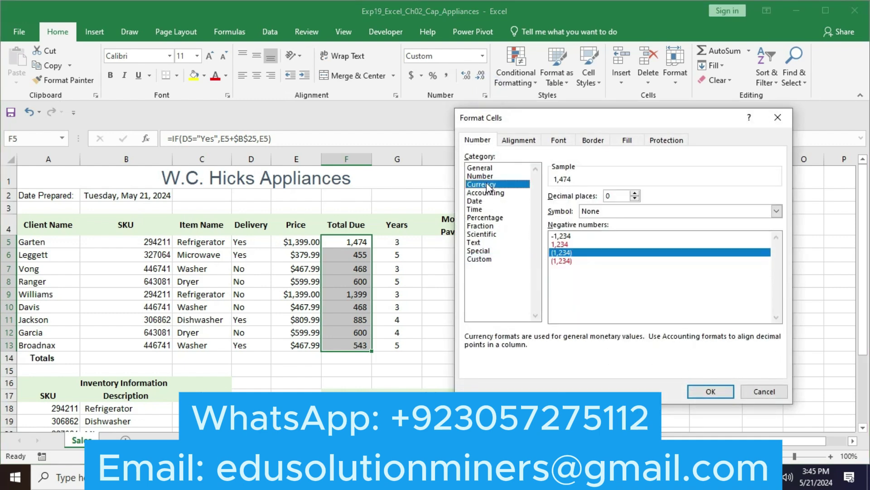
pyautogui.doubleClick(622, 196)
pyautogui.press('BackSpace')
pyautogui.write('2')
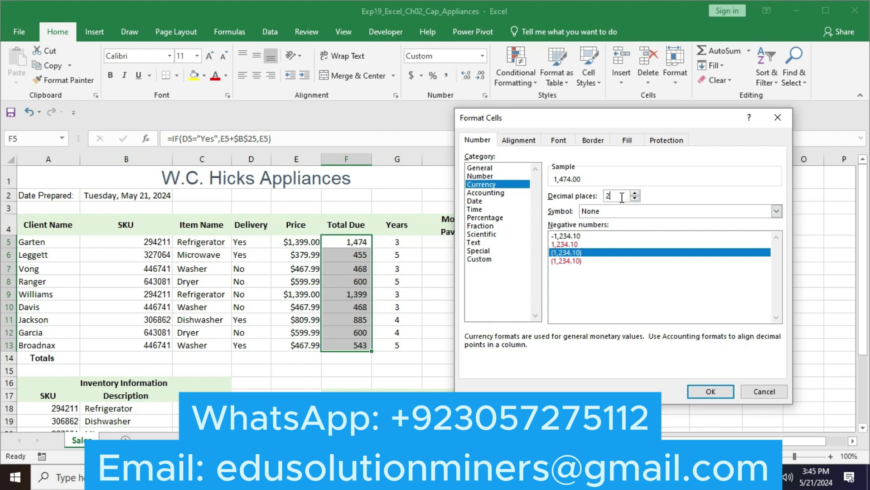
pyautogui.click(776, 213)
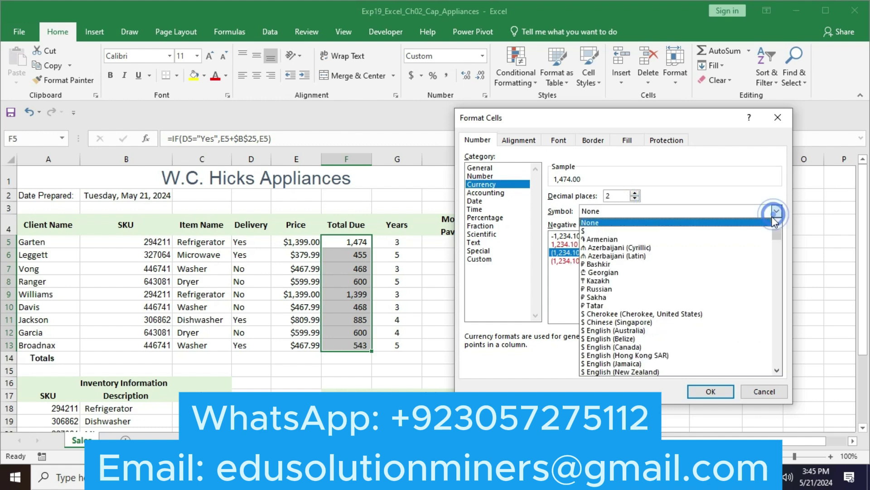
pyautogui.click(689, 314)
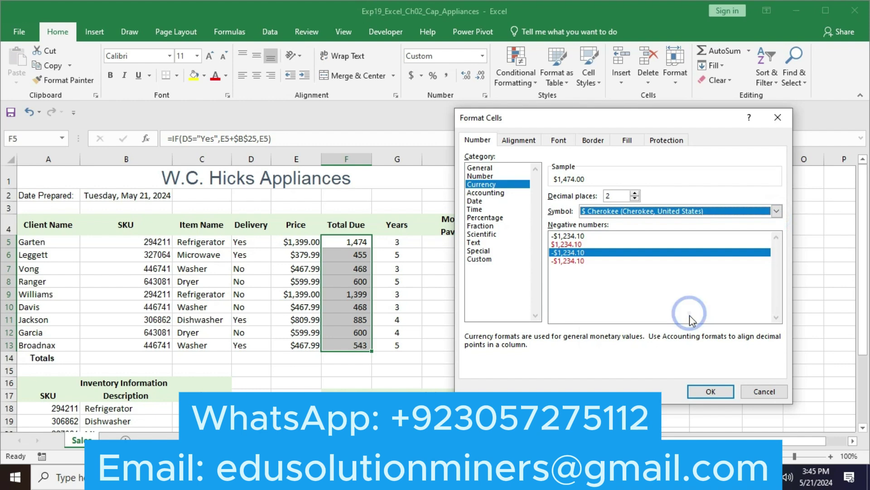
pyautogui.click(708, 392)
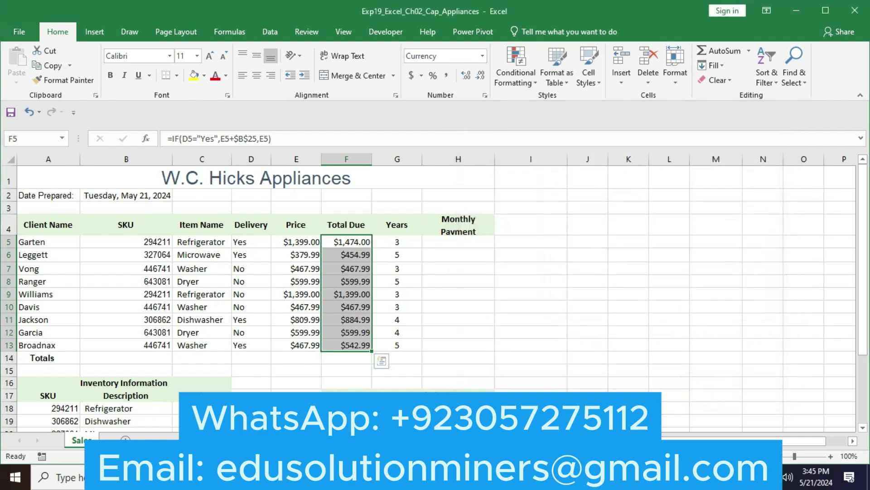
# Switch to the Word instructions and format the step 10 text as bold, 12 pt with a yellow highlight.
pyautogui.click(448, 477)
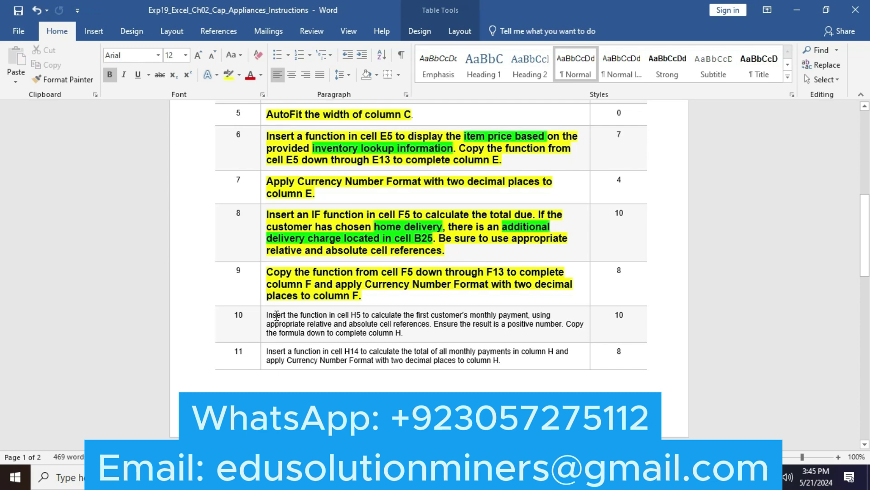
pyautogui.click(263, 316)
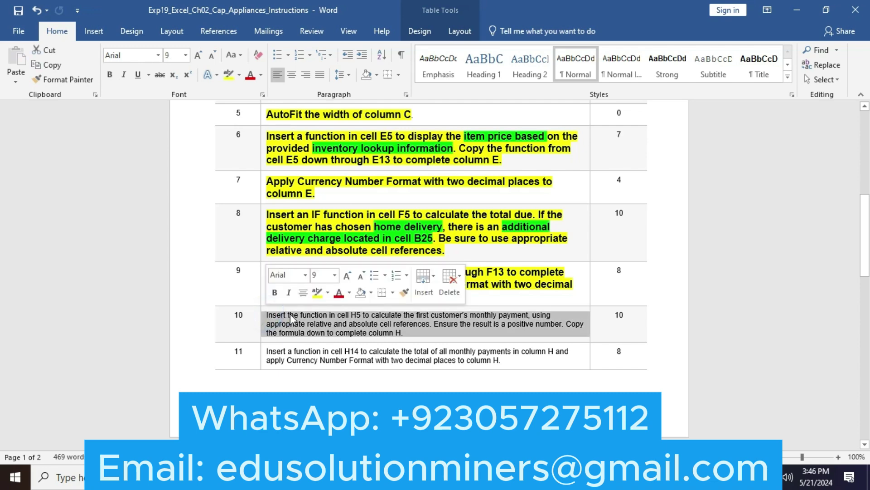
pyautogui.click(275, 293)
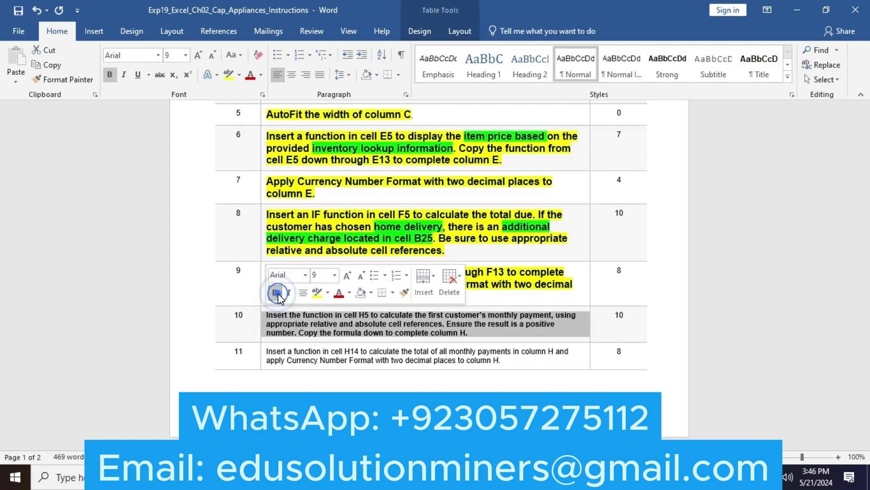
pyautogui.click(353, 278)
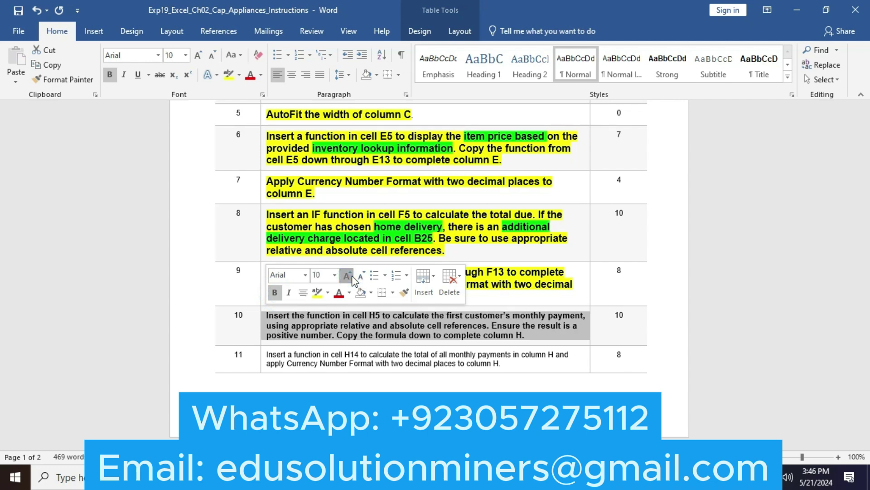
pyautogui.click(352, 277)
pyautogui.click(353, 278)
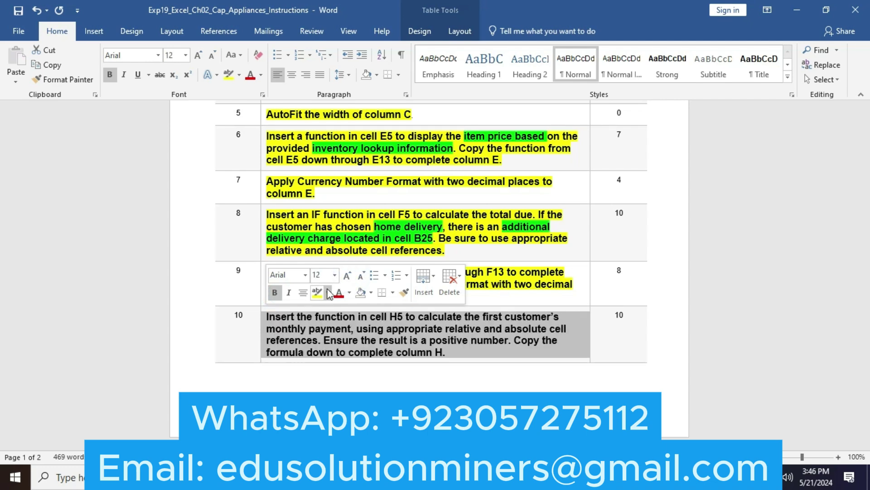
pyautogui.click(318, 292)
pyautogui.click(338, 330)
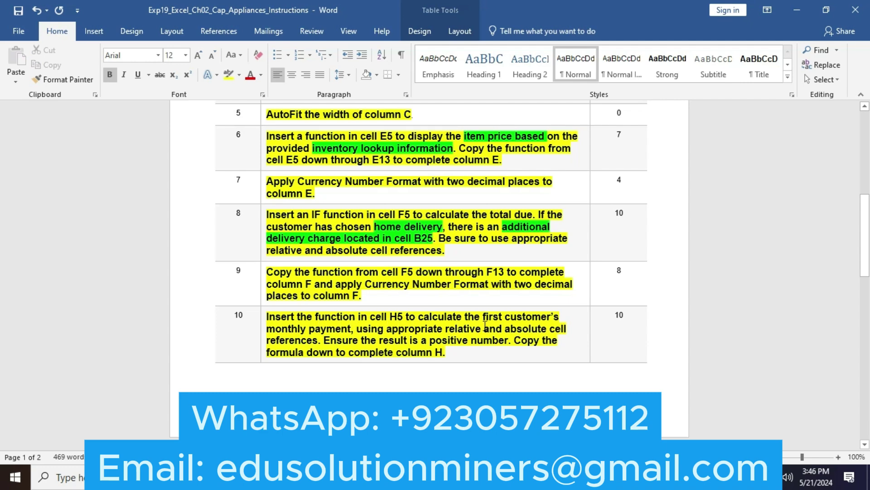
# Highlight "first customer's monthly payment," and "a positive number" in the step 10 text in bright green.
pyautogui.moveTo(484, 316); pyautogui.dragTo(355, 331)
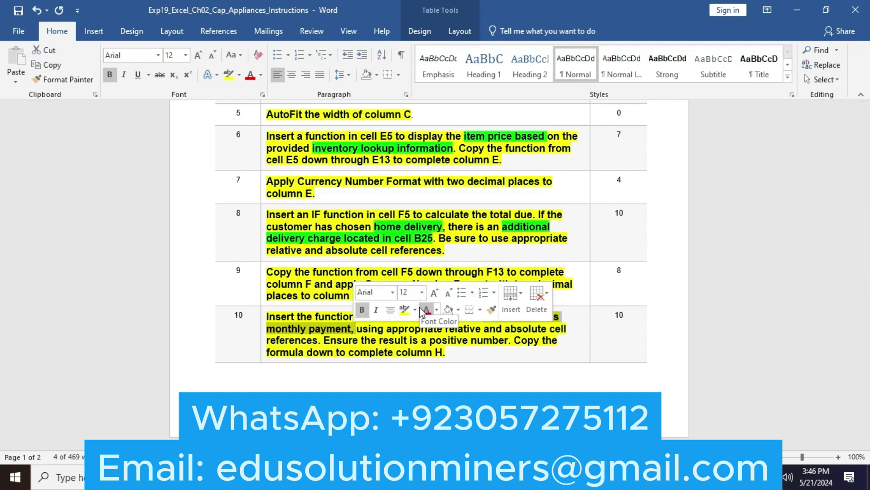
pyautogui.click(414, 309)
pyautogui.click(426, 335)
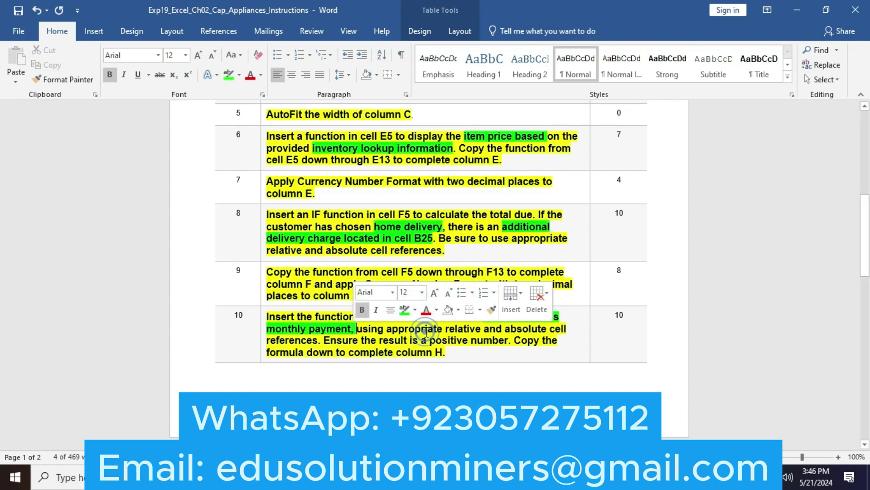
pyautogui.click(400, 341)
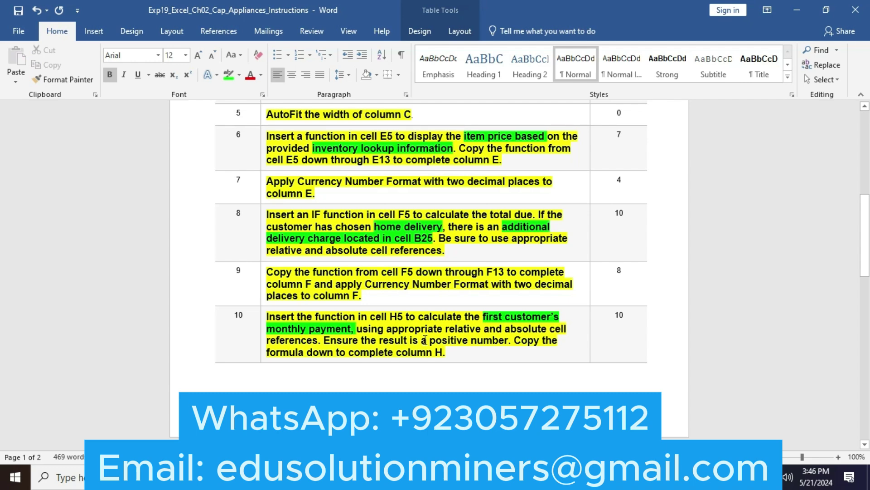
pyautogui.moveTo(422, 340); pyautogui.dragTo(490, 341)
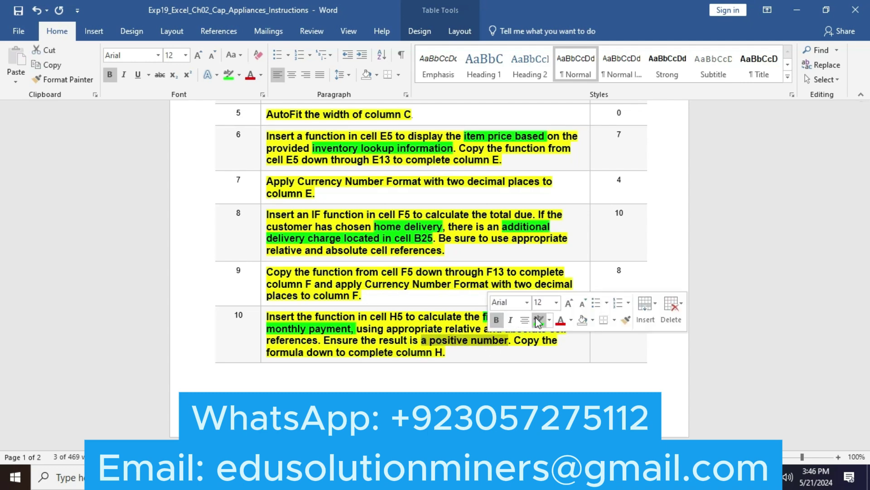
pyautogui.click(539, 320)
pyautogui.click(505, 358)
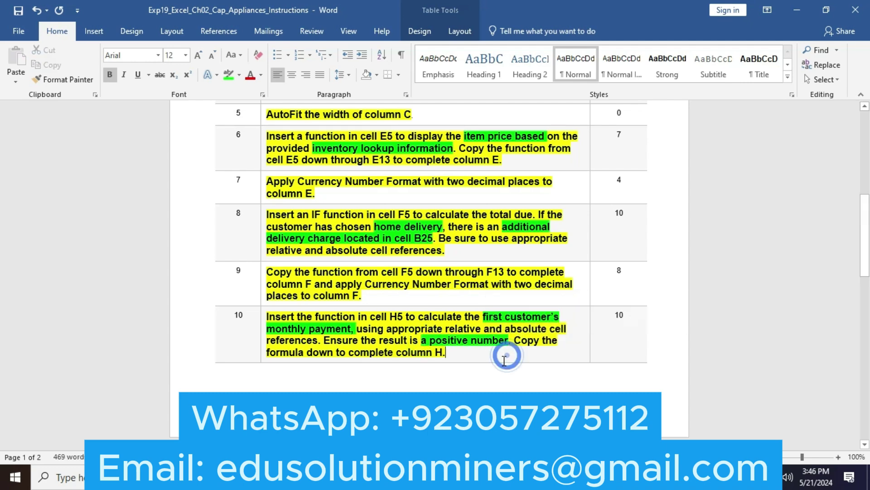
# Switch to the Excel workbook and start a PMT financial function in H5, moving its arguments dialog clear of the data.
pyautogui.hotkey('alt', 'Tab')
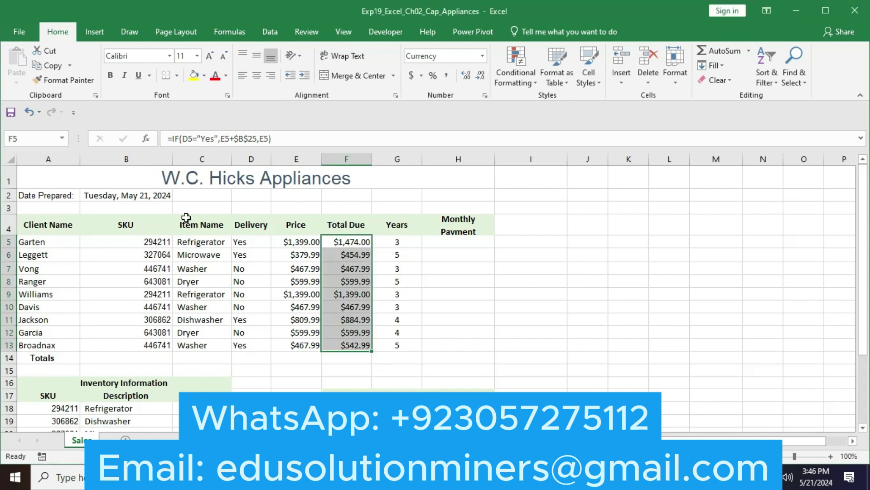
pyautogui.click(47, 140)
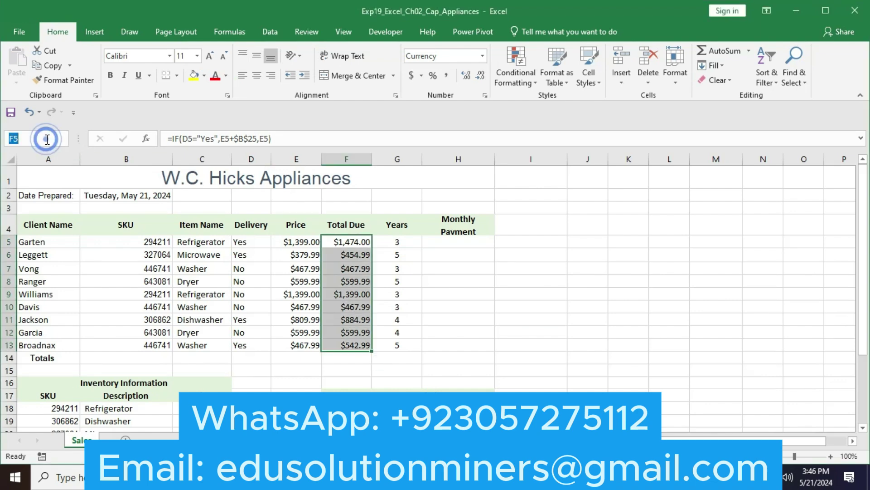
pyautogui.write('H')
pyautogui.write('5')
pyautogui.press('Return')
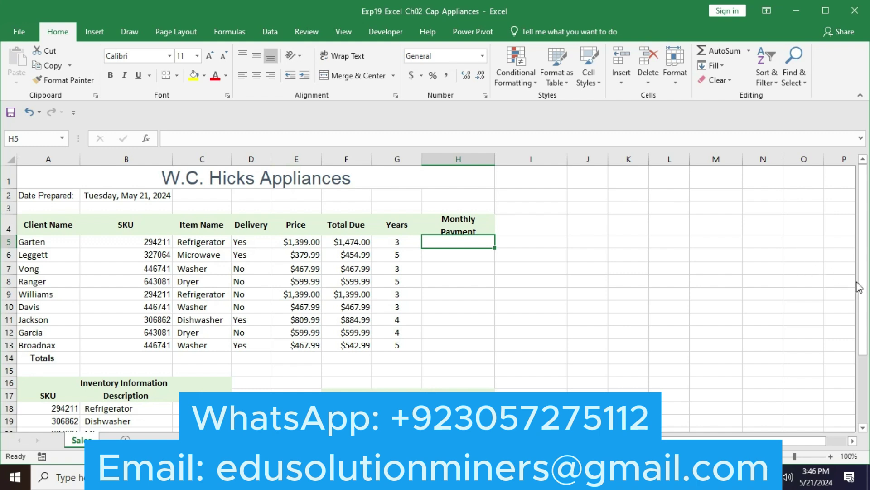
pyautogui.moveTo(860, 283); pyautogui.dragTo(864, 359)
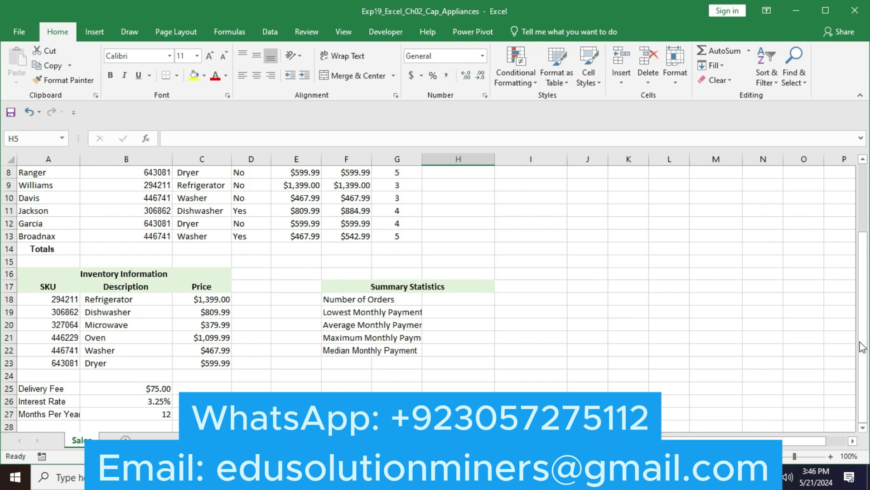
pyautogui.moveTo(863, 347); pyautogui.dragTo(859, 271)
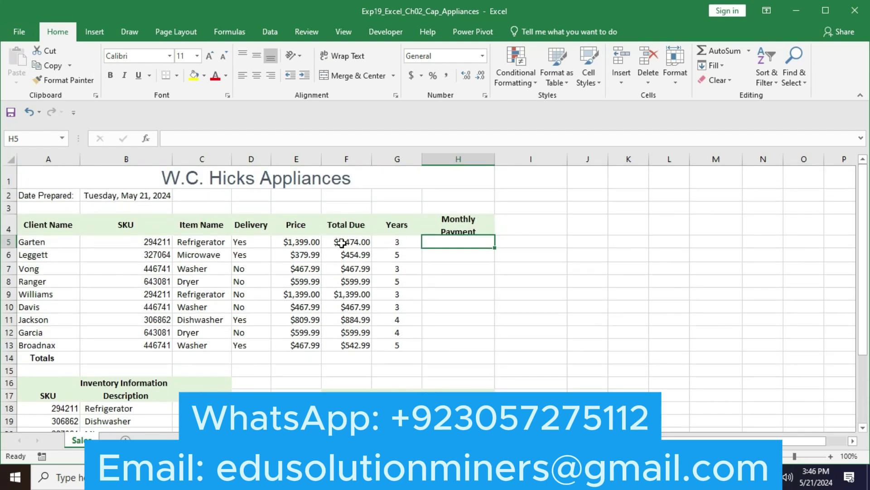
pyautogui.click(215, 38)
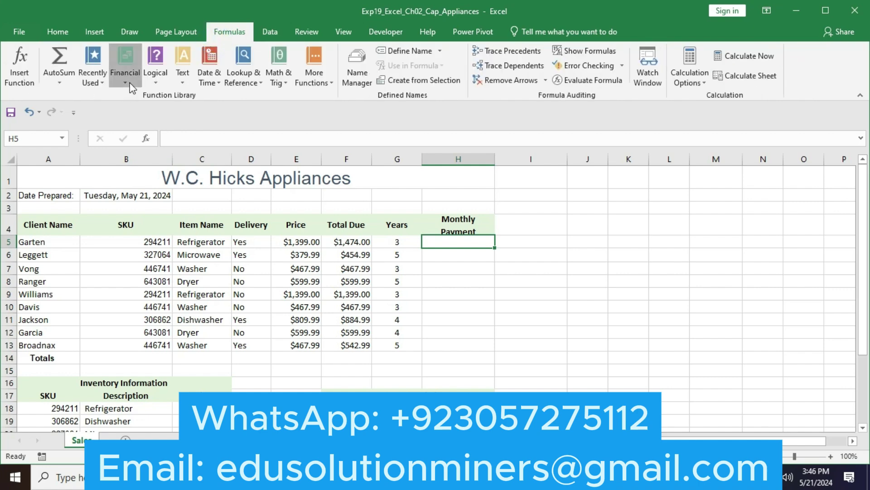
pyautogui.click(128, 85)
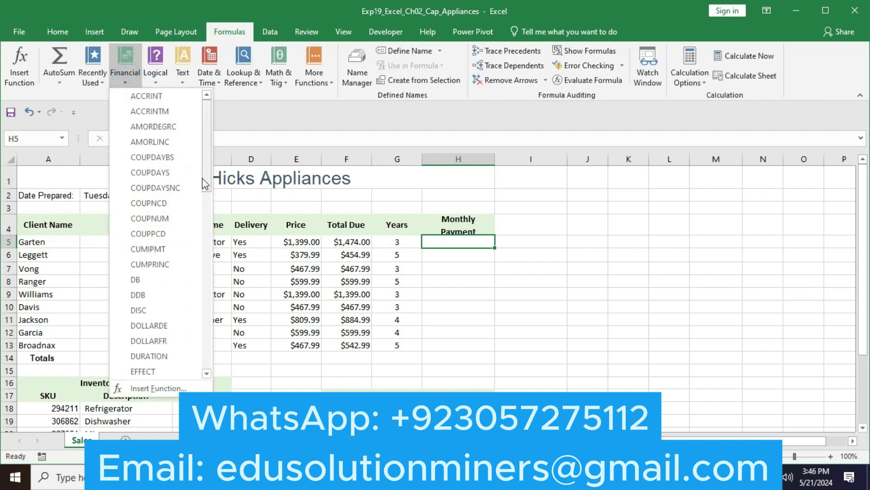
pyautogui.moveTo(206, 182); pyautogui.dragTo(207, 295)
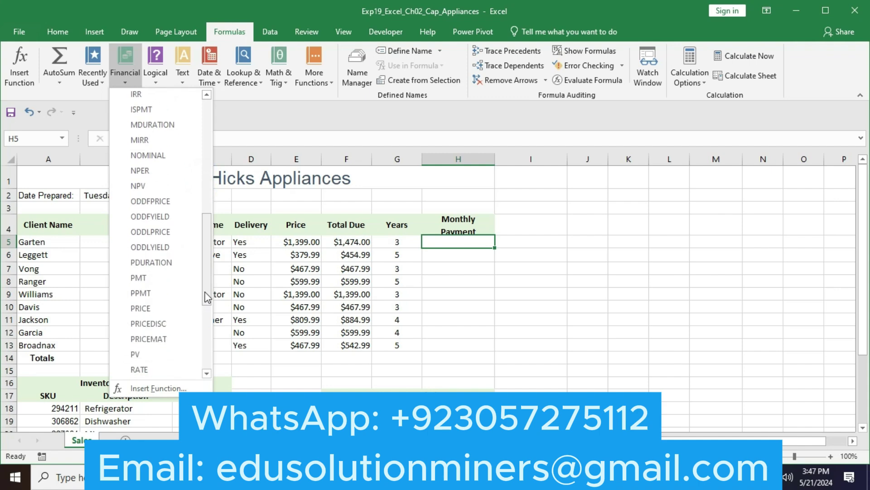
pyautogui.click(169, 278)
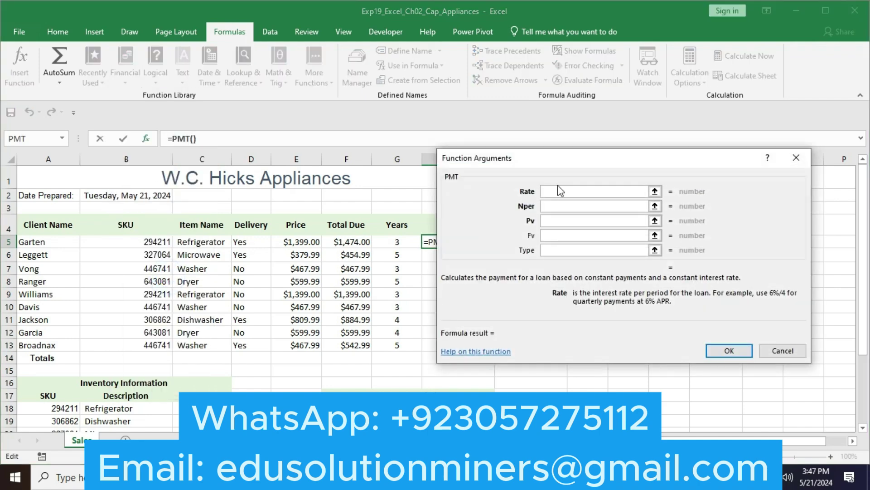
pyautogui.moveTo(576, 165); pyautogui.dragTo(624, 155)
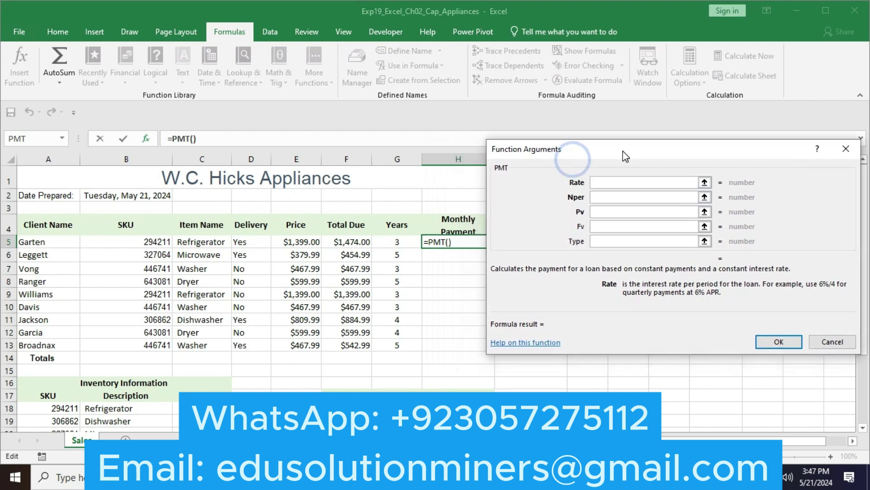
pyautogui.moveTo(726, 152); pyautogui.dragTo(658, 42)
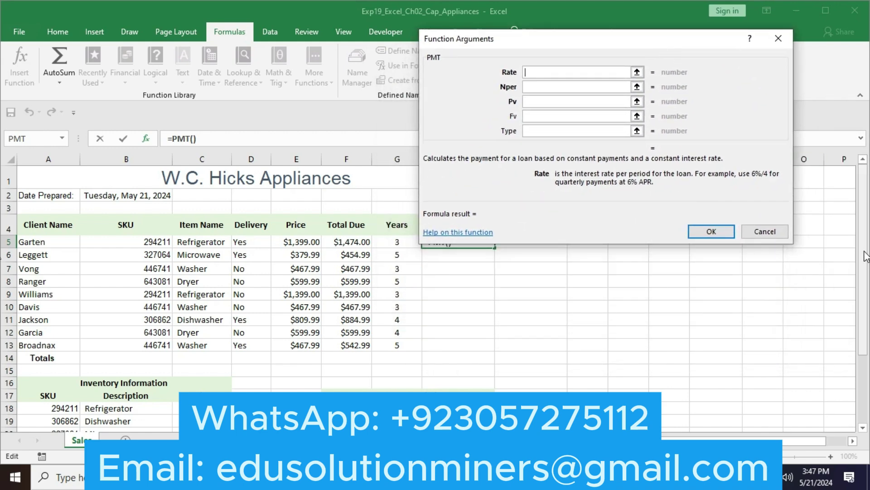
# Set the PMT Rate argument to $B$26/$B$27, making both cell references absolute.
pyautogui.moveTo(858, 254); pyautogui.dragTo(860, 323)
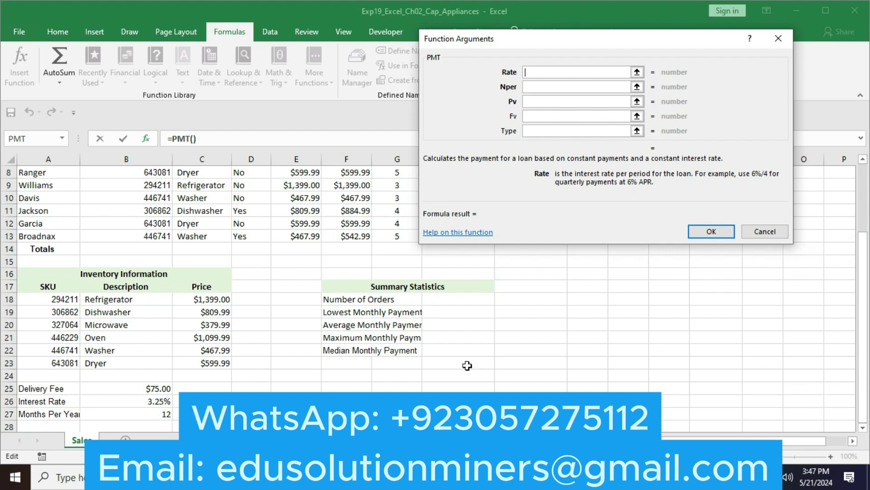
pyautogui.click(153, 401)
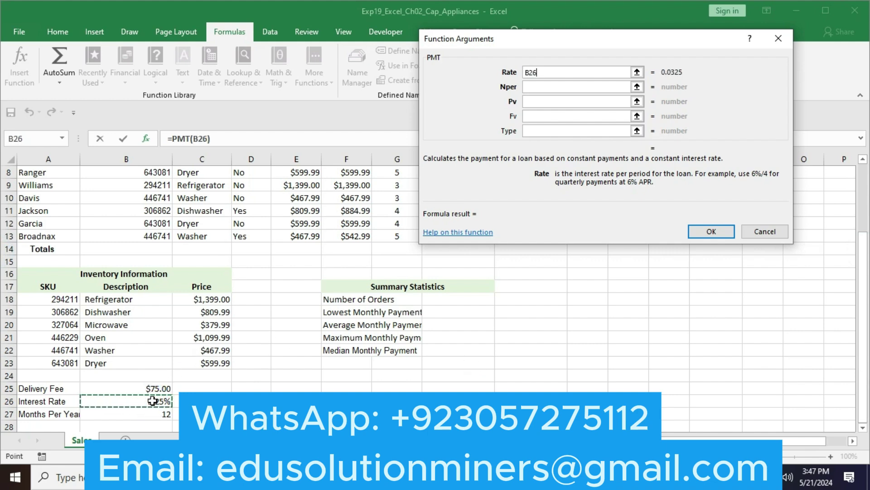
pyautogui.write('/')
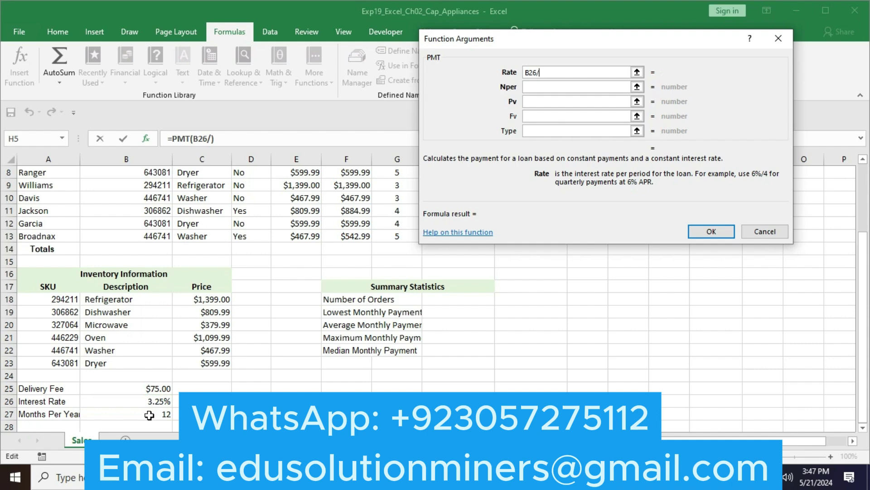
pyautogui.click(149, 415)
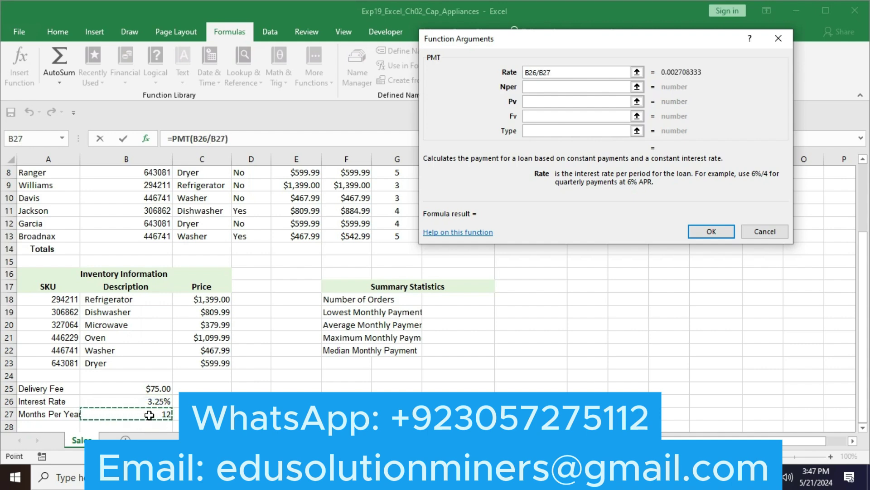
pyautogui.press('F4')
pyautogui.scroll(3, 149, 415)
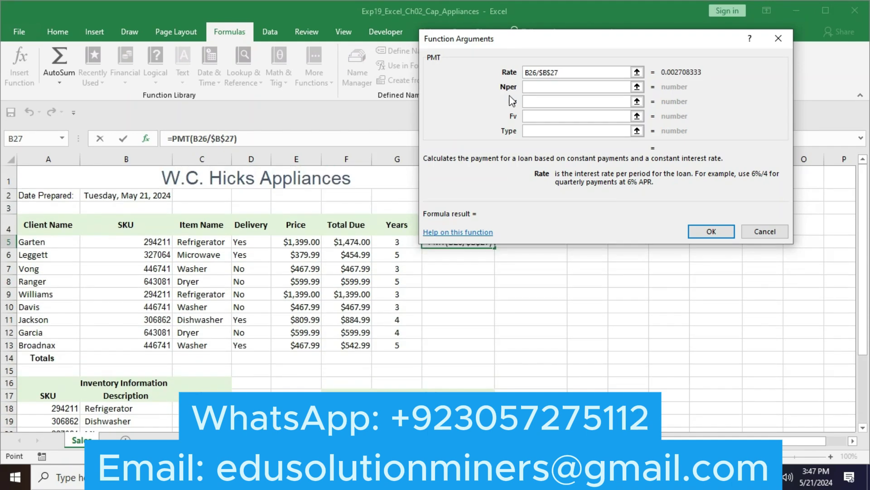
pyautogui.click(537, 71)
pyautogui.moveTo(537, 72); pyautogui.dragTo(528, 73)
pyautogui.press('F4')
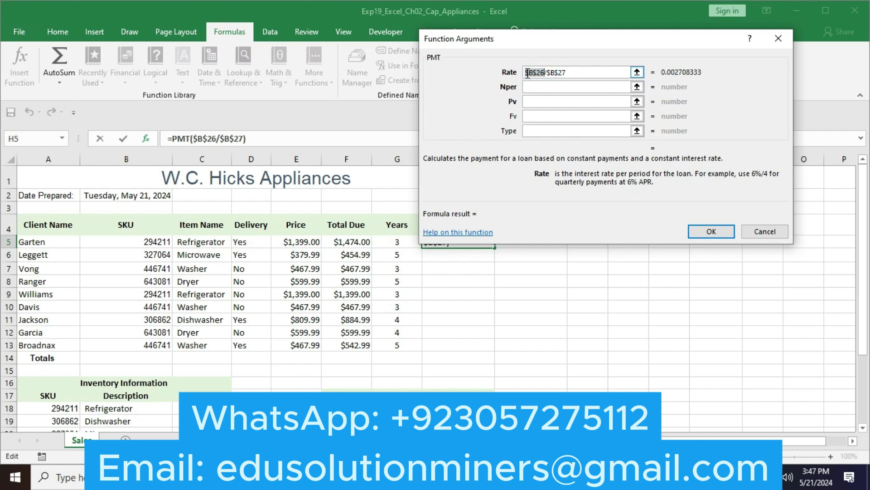
# Set the PMT Nper argument to G5*$B$27, keeping G5 relative and B27 absolute.
pyautogui.click(586, 86)
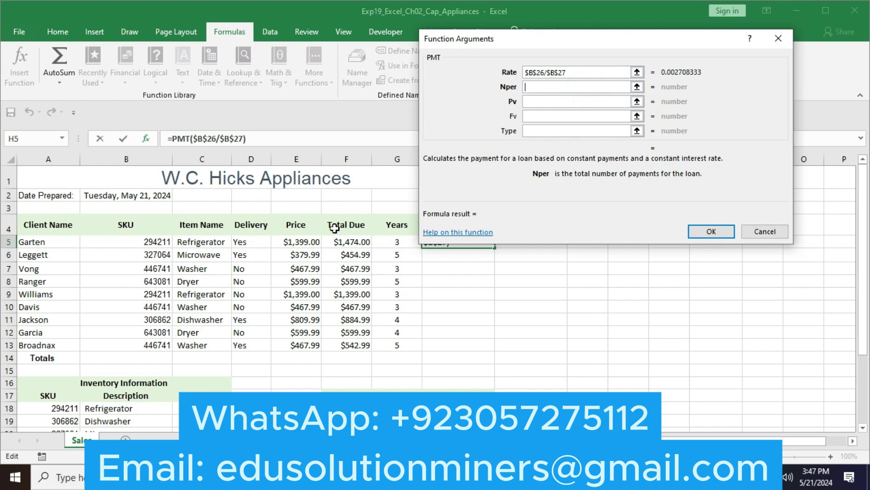
pyautogui.click(381, 243)
pyautogui.write('*')
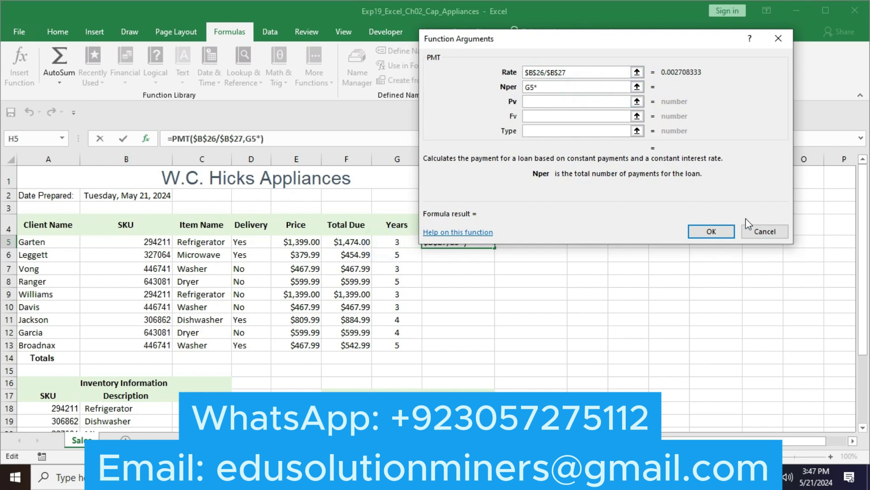
pyautogui.moveTo(868, 287); pyautogui.dragTo(868, 349)
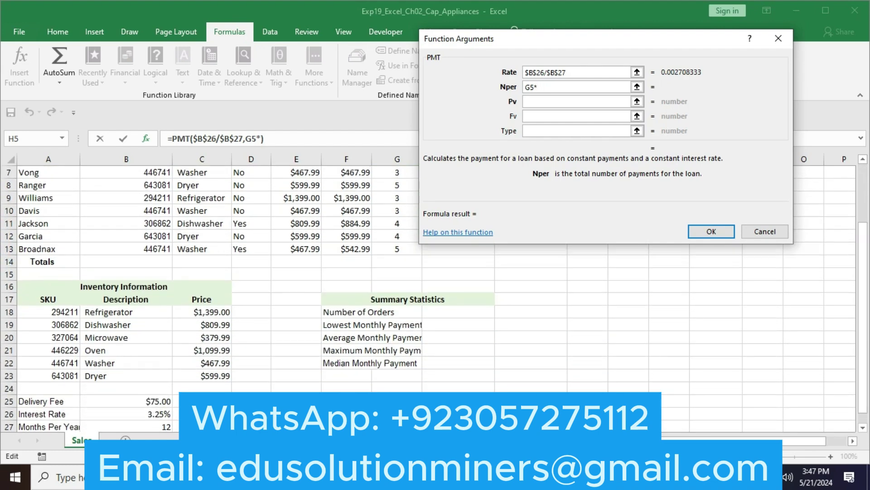
pyautogui.click(161, 421)
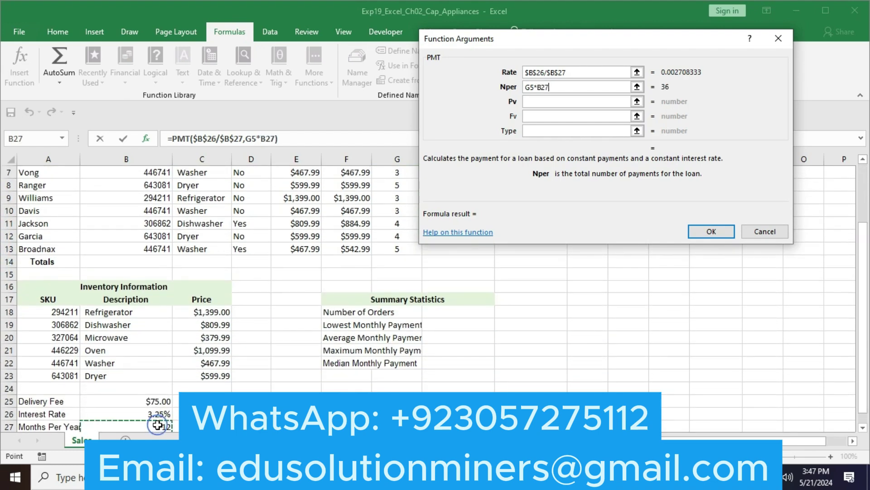
pyautogui.press('F4')
pyautogui.scroll(2, 157, 419)
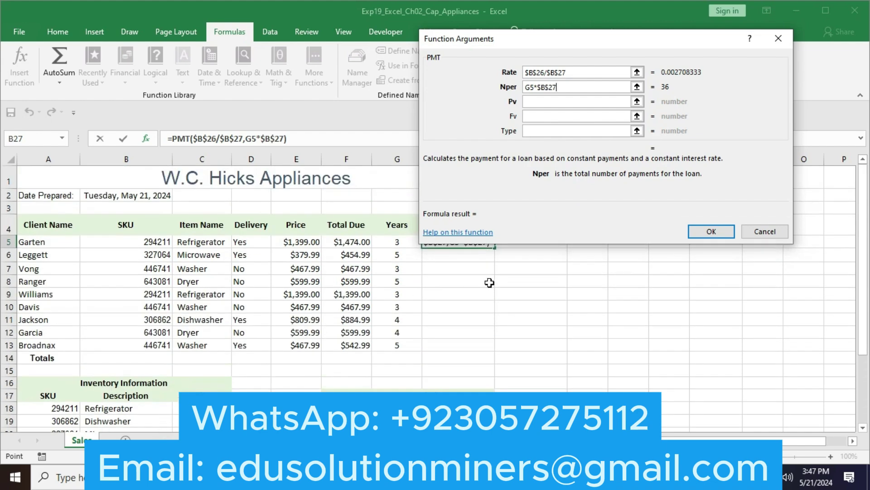
# Set the PMT Pv argument to -F5 and complete the function in H5.
pyautogui.click(545, 100)
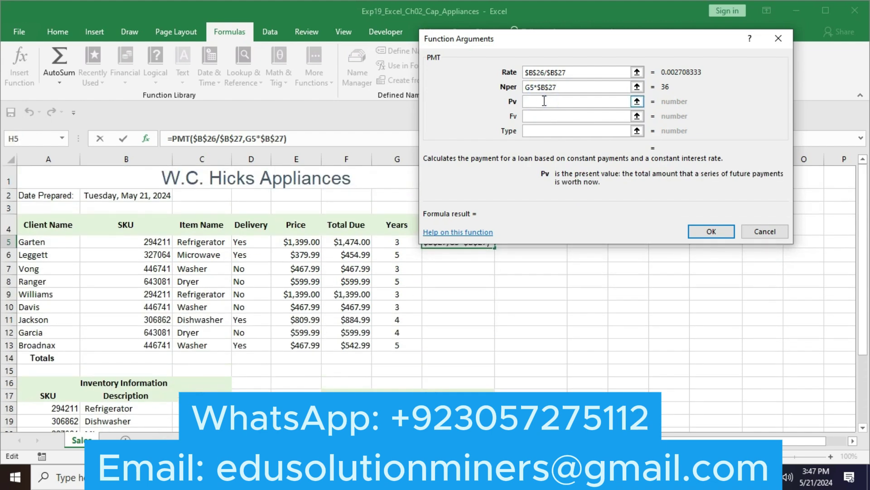
pyautogui.write('-')
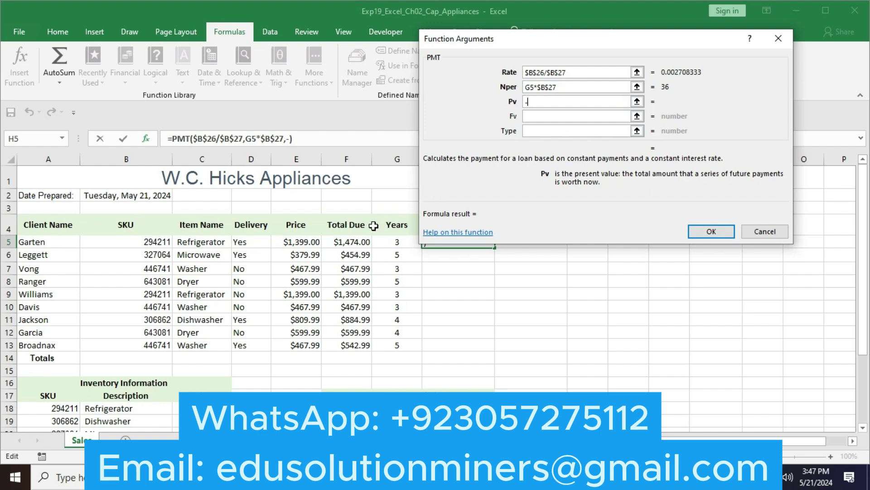
pyautogui.click(356, 241)
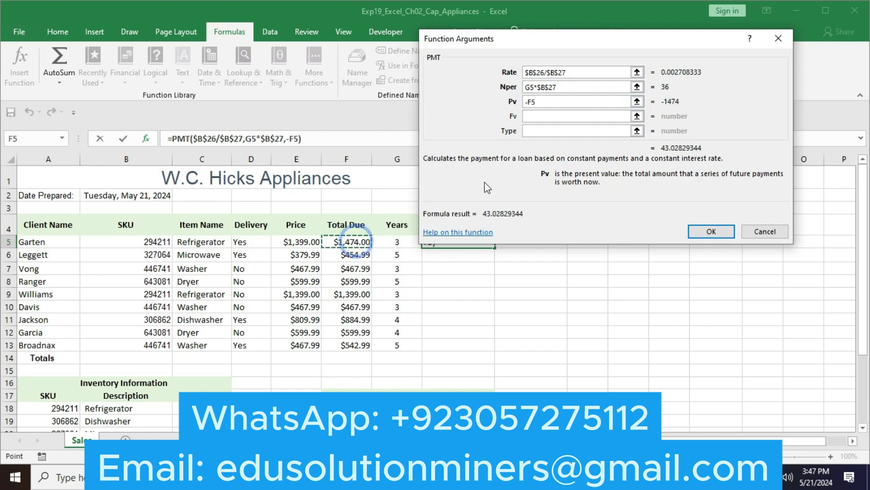
pyautogui.click(710, 231)
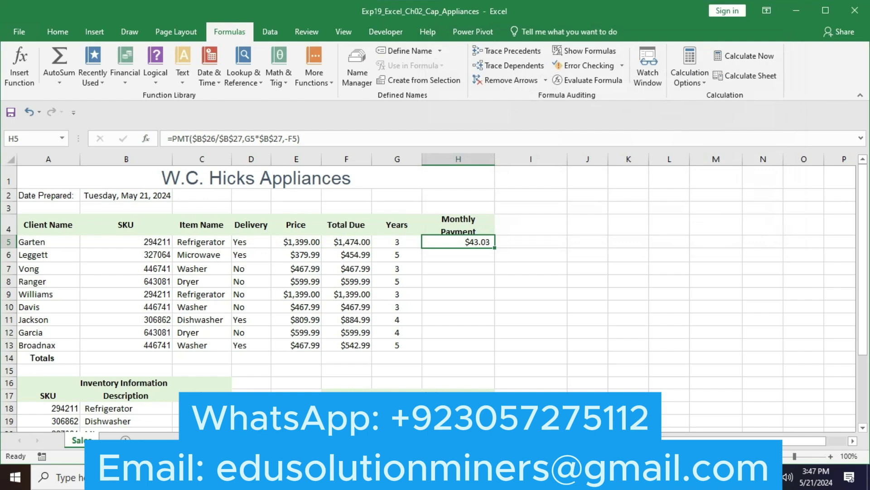
# Recheck step 10 in the Word instructions, then copy the H5 formula in Excel to H6:H13 with a regular paste.
pyautogui.hotkey('alt', 'Tab')
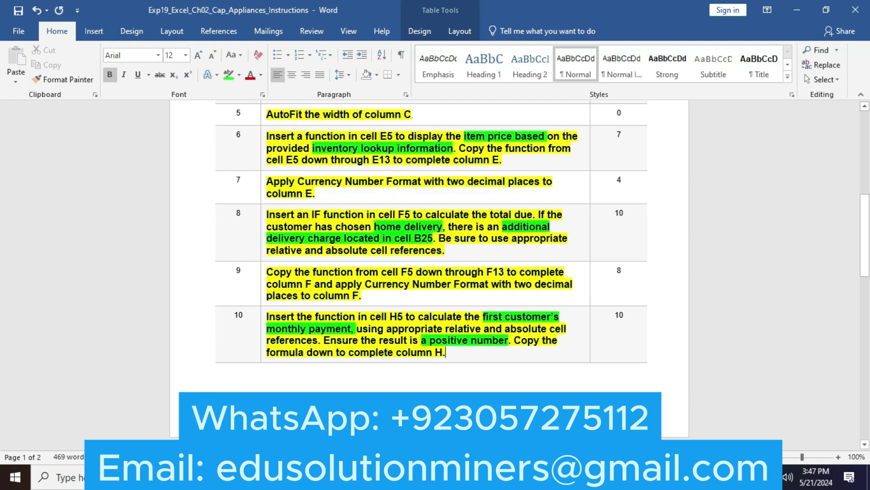
pyautogui.hotkey('alt', 'Tab')
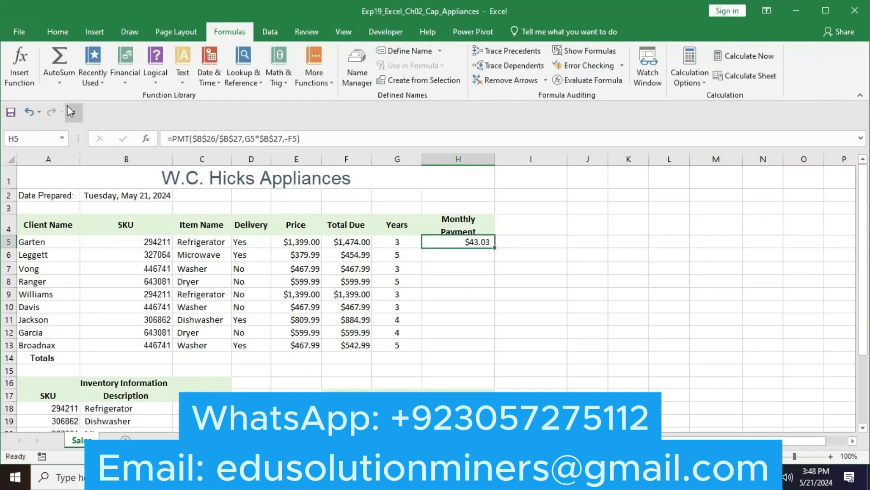
pyautogui.click(55, 34)
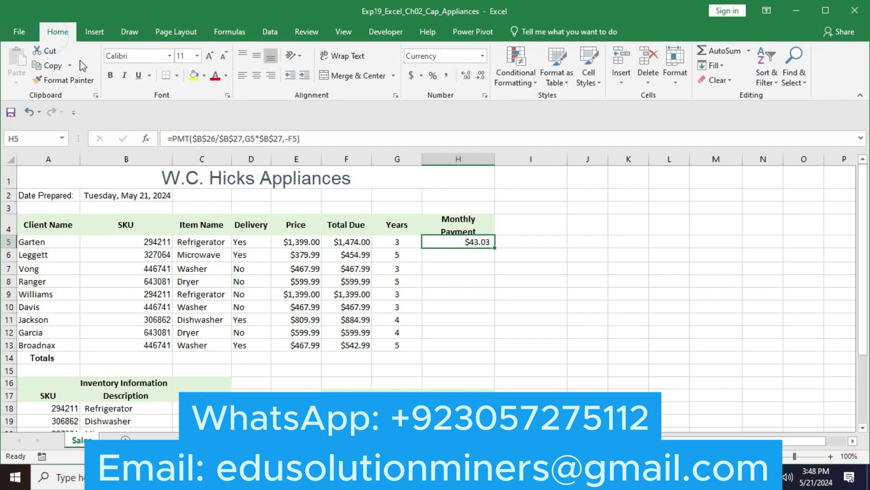
pyautogui.click(55, 66)
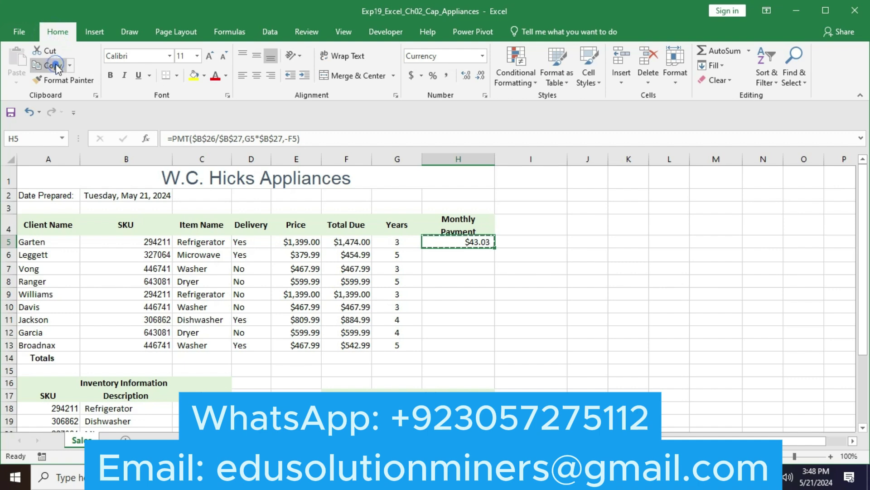
pyautogui.click(440, 256)
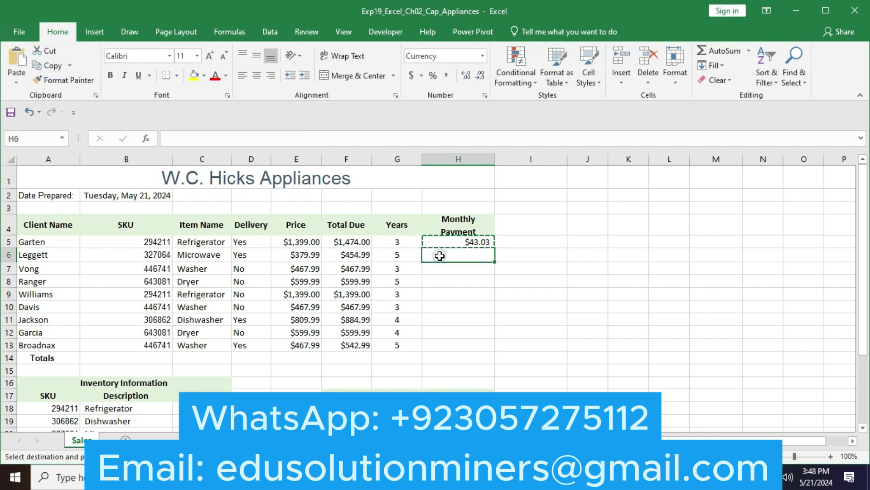
pyautogui.keyDown('shift'); pyautogui.click(445, 348); pyautogui.keyUp('shift')
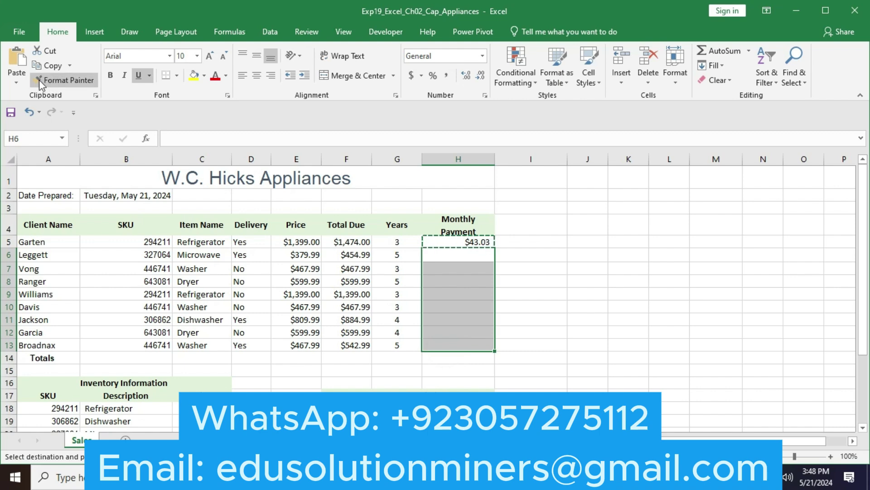
pyautogui.click(18, 80)
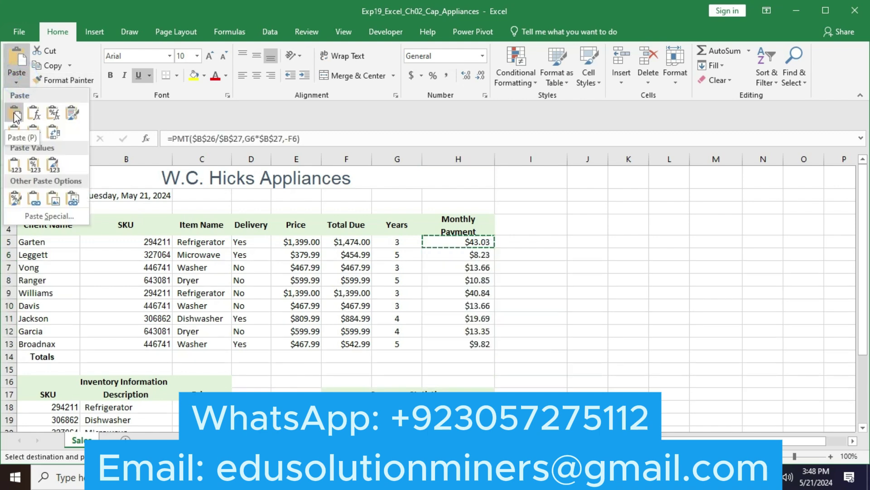
pyautogui.click(16, 116)
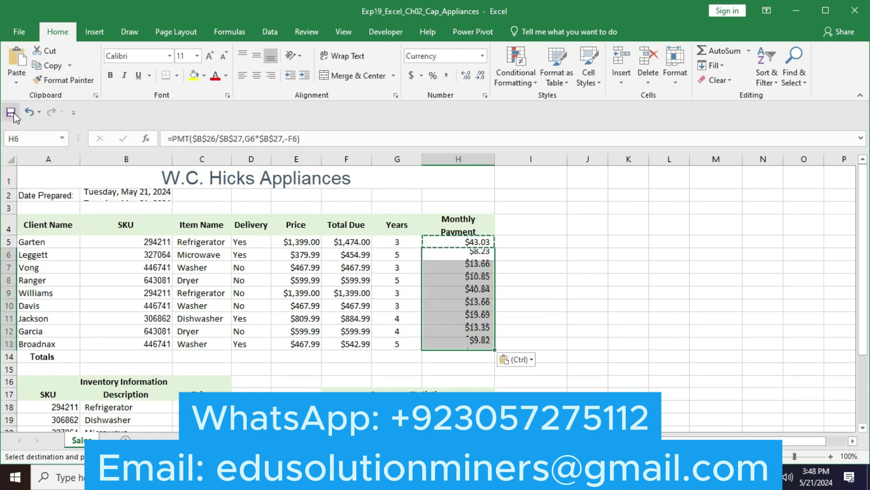
pyautogui.click(564, 305)
pyautogui.press('Escape')
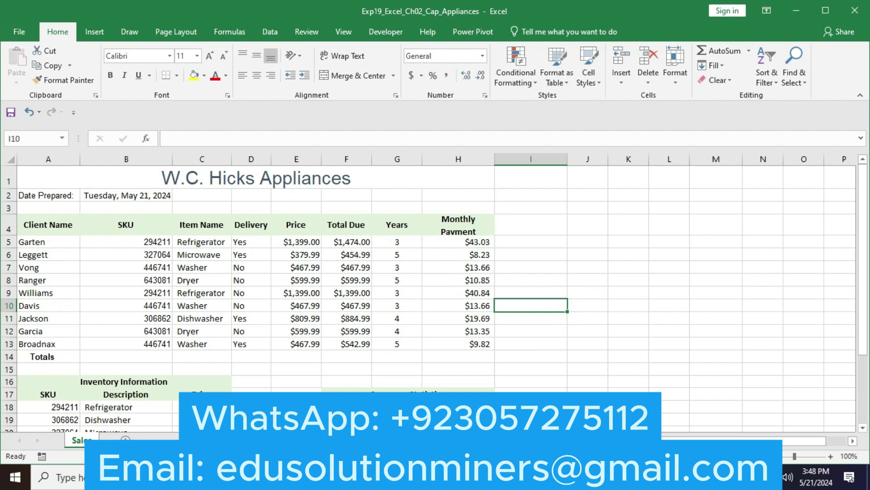
# Switch to the Word instructions and format the step 11 text as bold, 12 pt with a yellow highlight.
pyautogui.hotkey('alt', 'Tab')
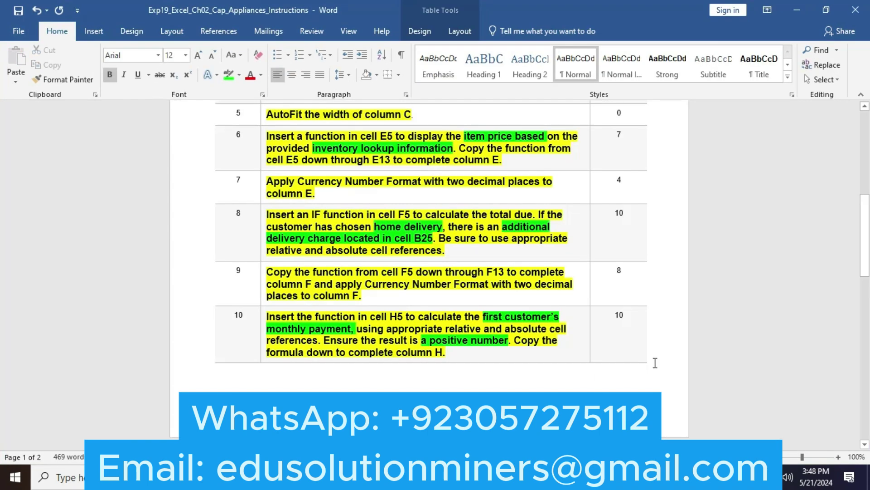
pyautogui.moveTo(866, 247); pyautogui.dragTo(868, 317)
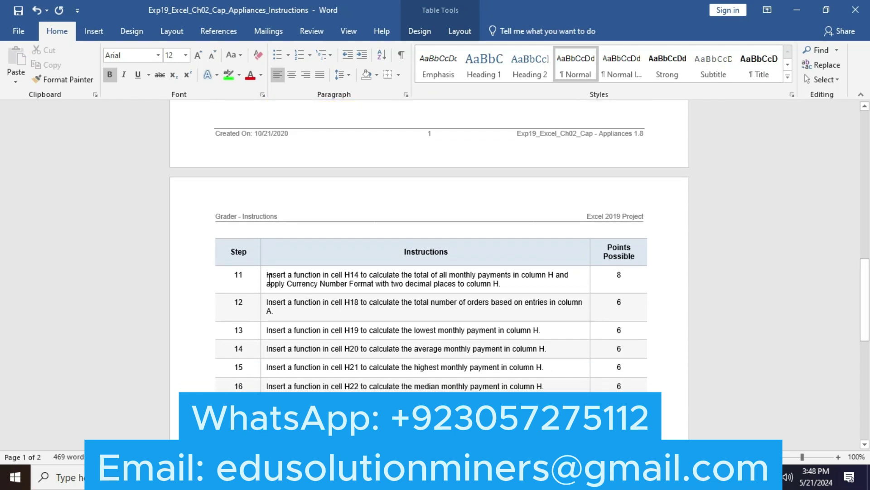
pyautogui.moveTo(270, 277); pyautogui.dragTo(501, 283)
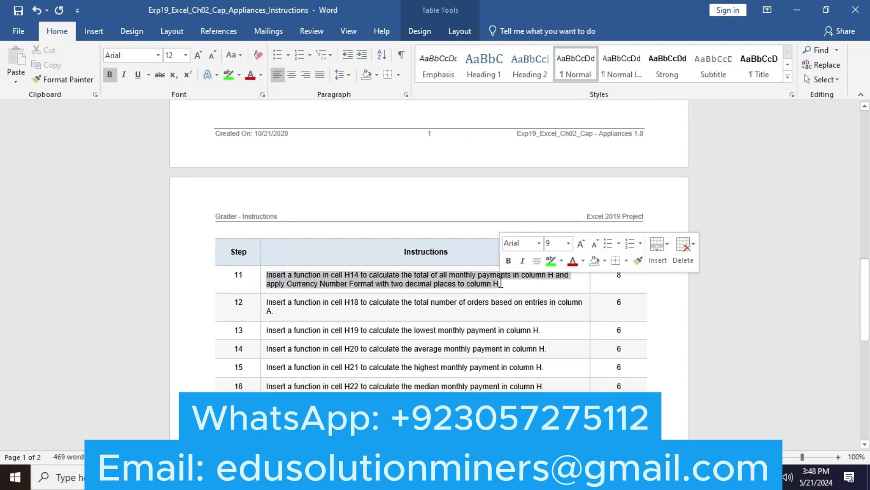
pyautogui.click(579, 250)
pyautogui.click(579, 249)
pyautogui.click(580, 249)
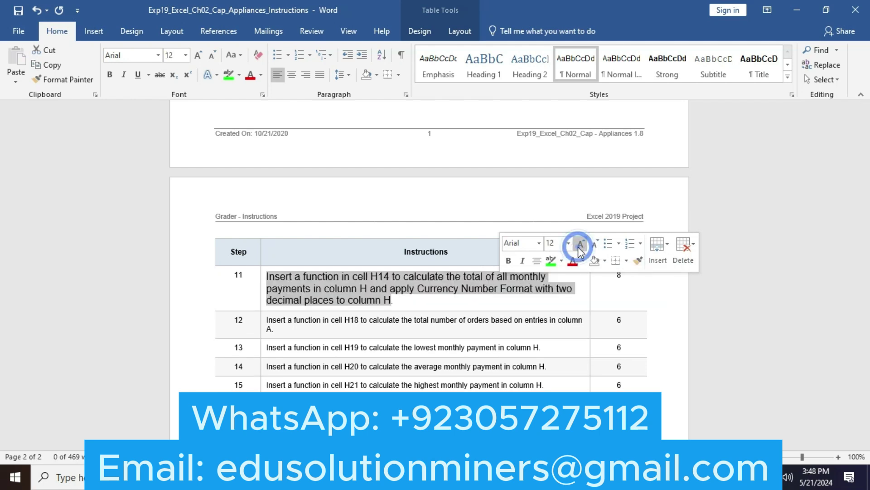
pyautogui.click(509, 261)
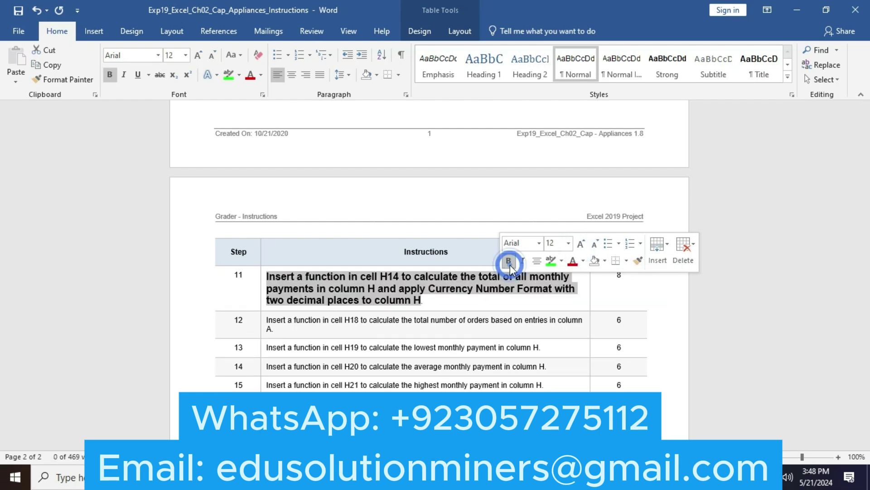
pyautogui.click(561, 266)
pyautogui.click(554, 279)
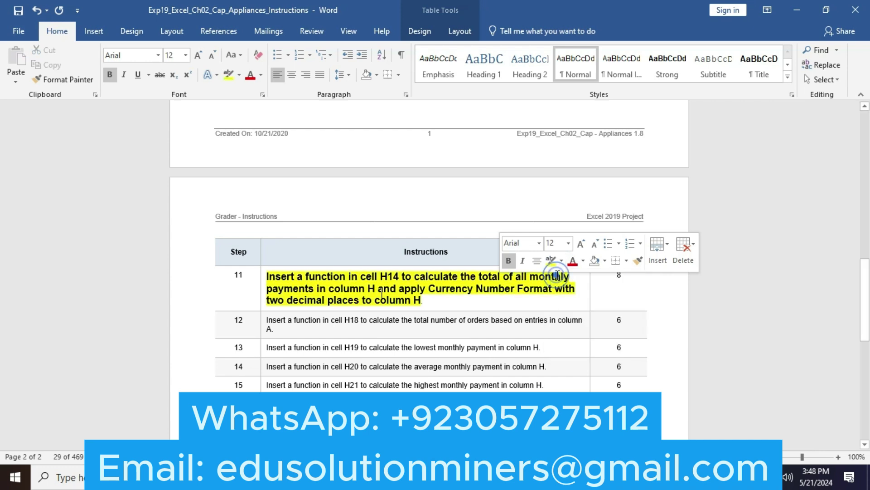
pyautogui.click(437, 303)
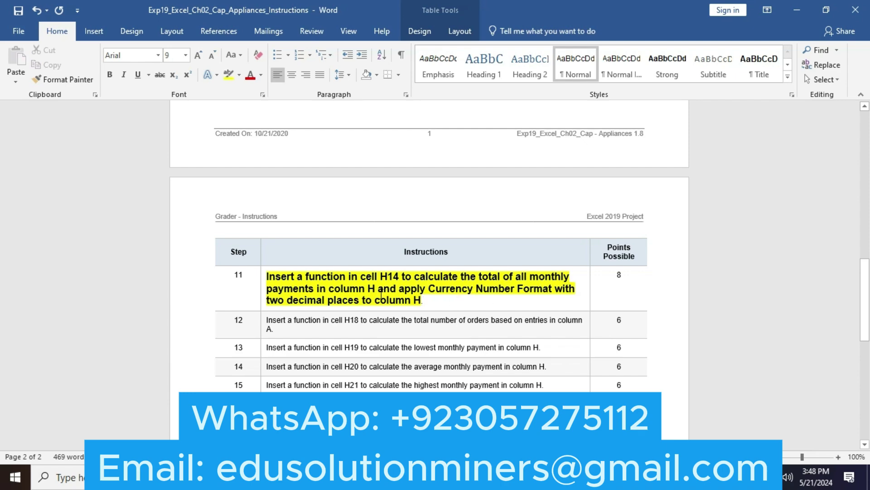
# Switch to the Excel workbook and total the monthly payments in cell H14 with =SUM(H5:H13).
pyautogui.hotkey('alt', 'Tab')
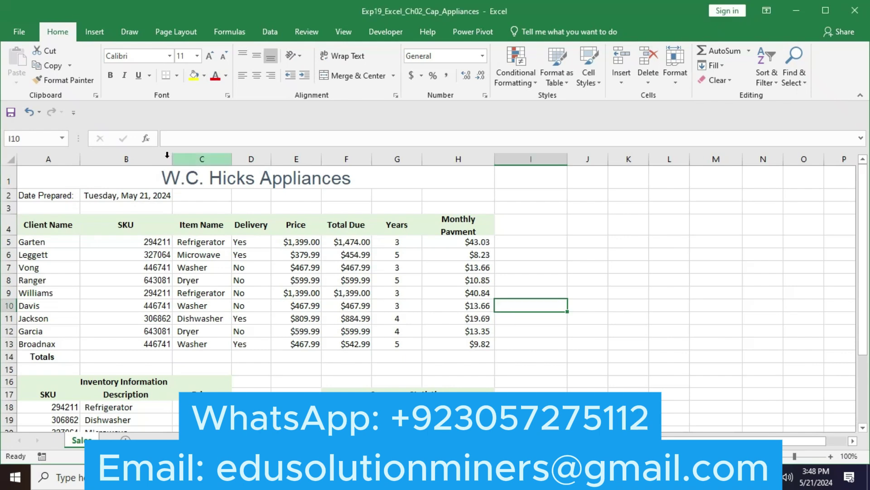
pyautogui.click(50, 139)
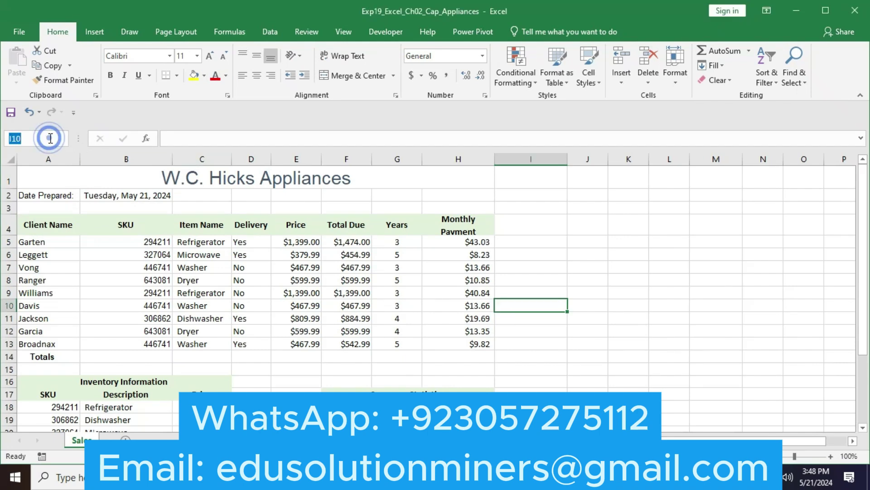
pyautogui.write('H14')
pyautogui.press('Return')
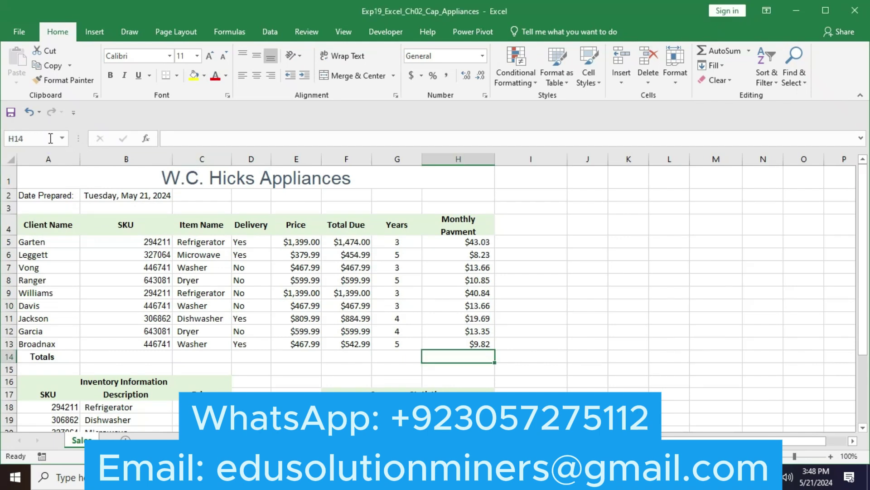
pyautogui.write('=')
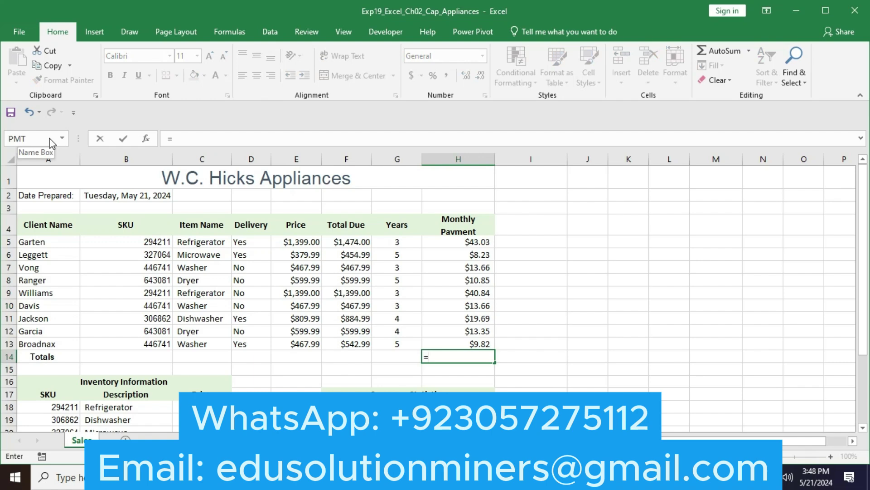
pyautogui.write('sum')
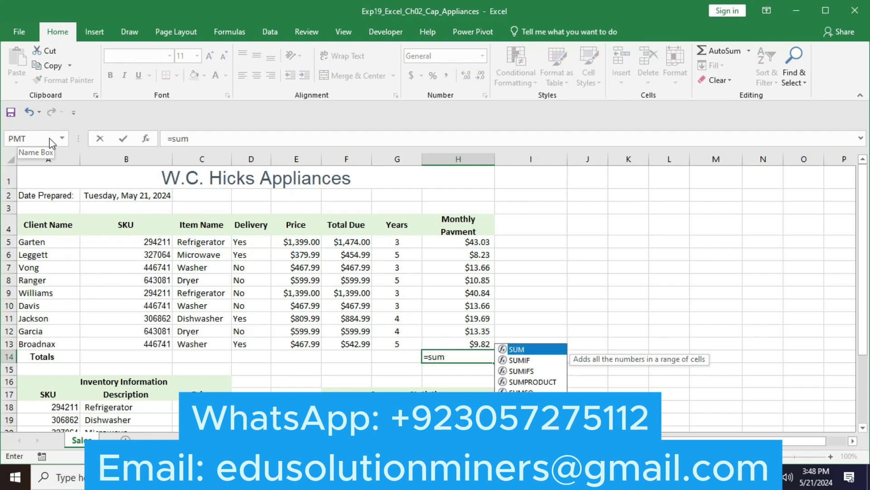
pyautogui.write(')')
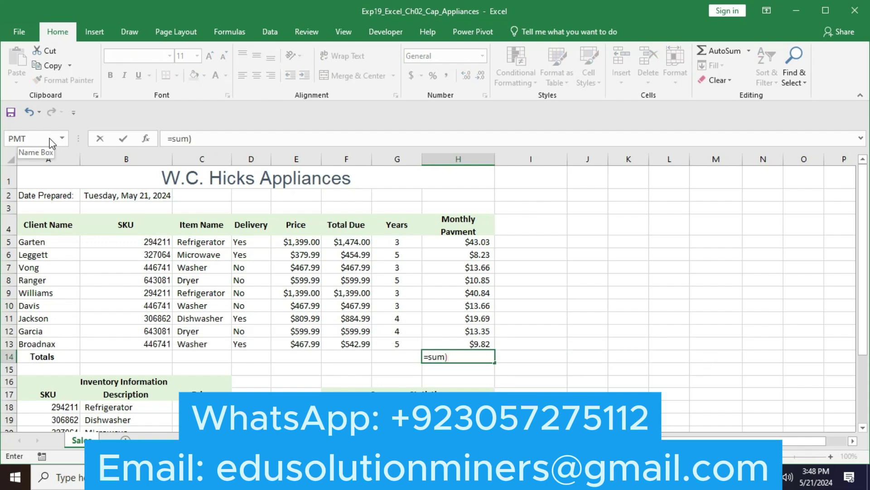
pyautogui.press('BackSpace')
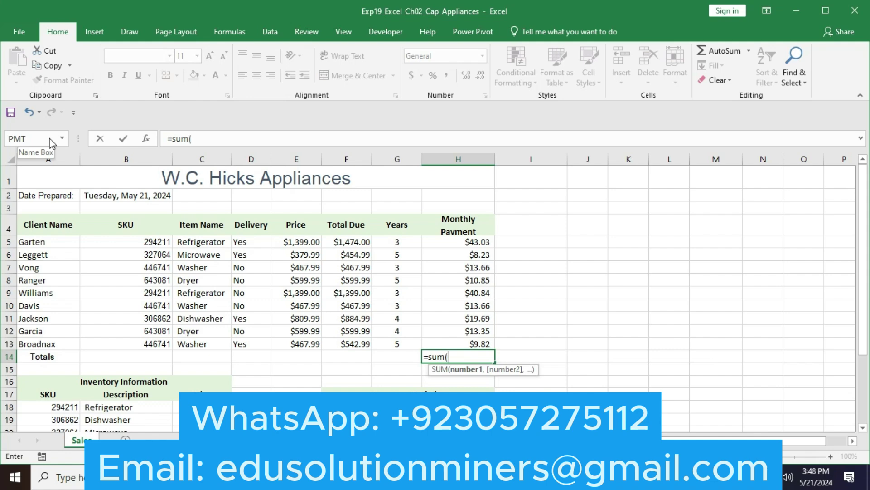
pyautogui.click(445, 247)
pyautogui.press('F8')
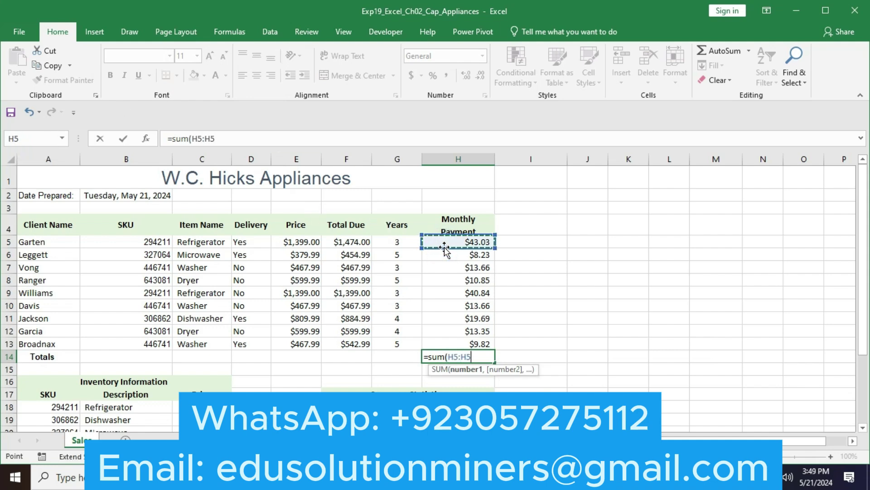
pyautogui.click(475, 341)
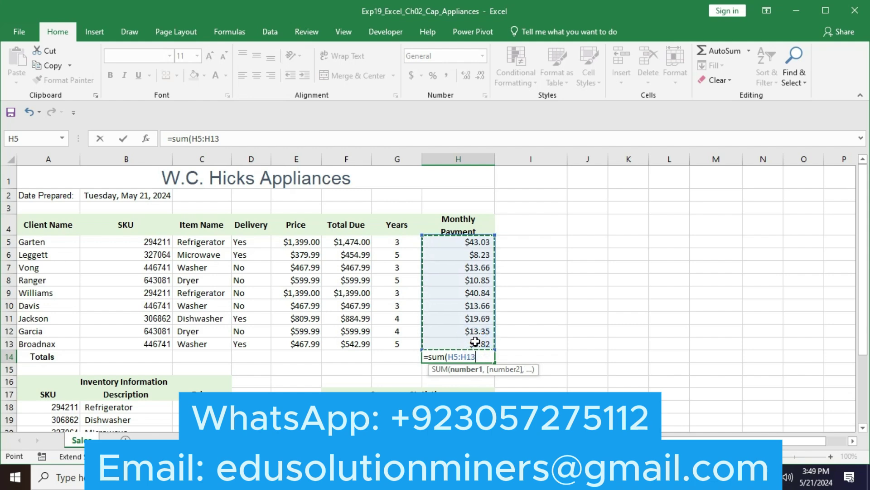
pyautogui.click(293, 131)
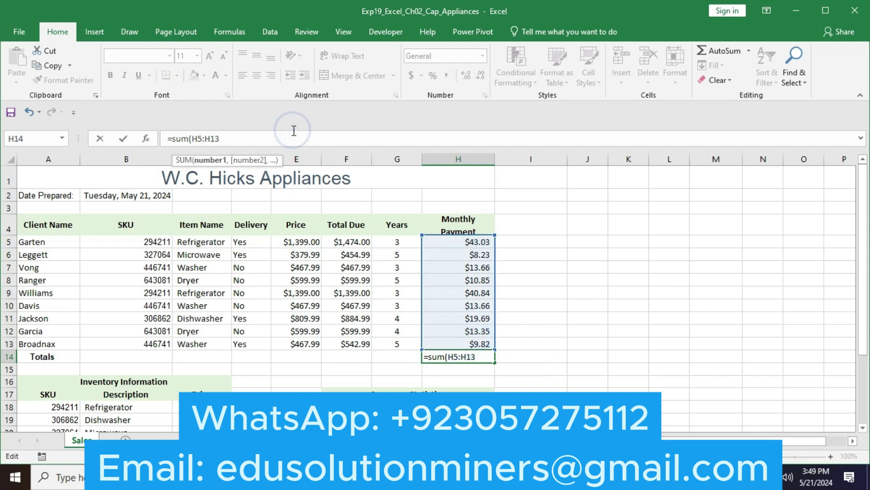
pyautogui.write(')')
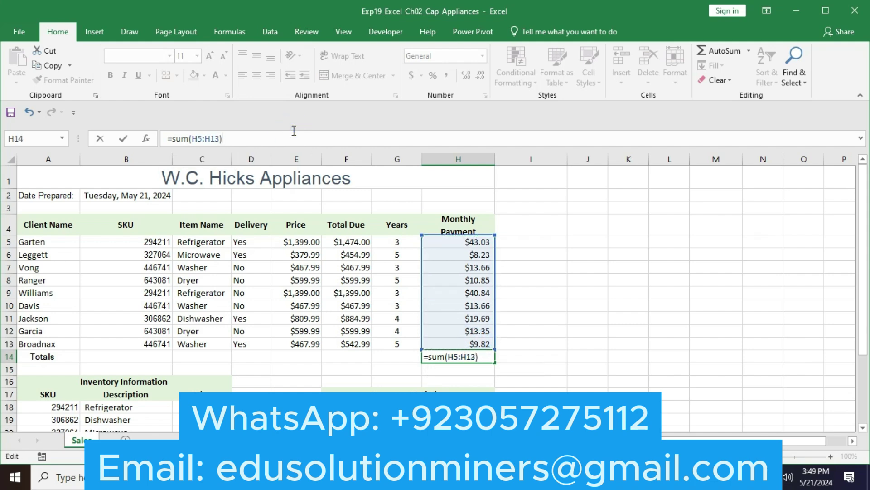
pyautogui.press('Return')
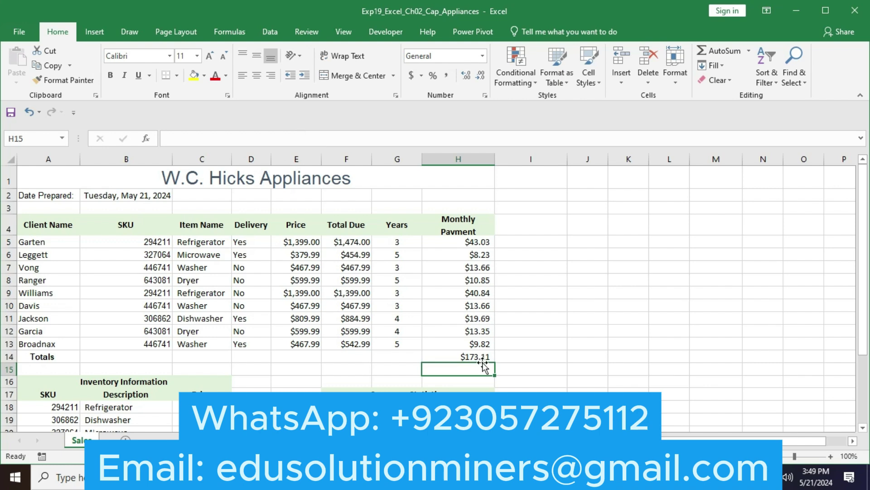
# Recheck step 11 in the Word instructions, then set H14's Currency format symbol in Excel to $ Cherokee (Cherokee, United States).
pyautogui.hotkey('alt', 'Tab')
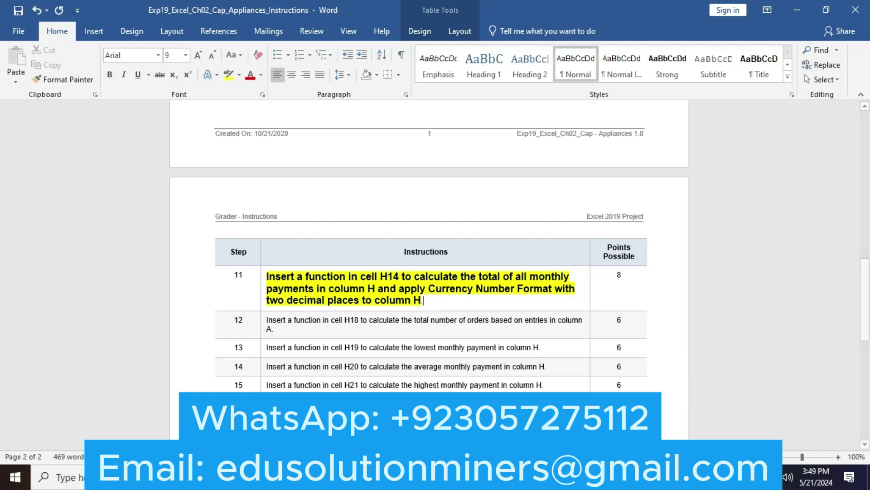
pyautogui.hotkey('alt', 'Tab')
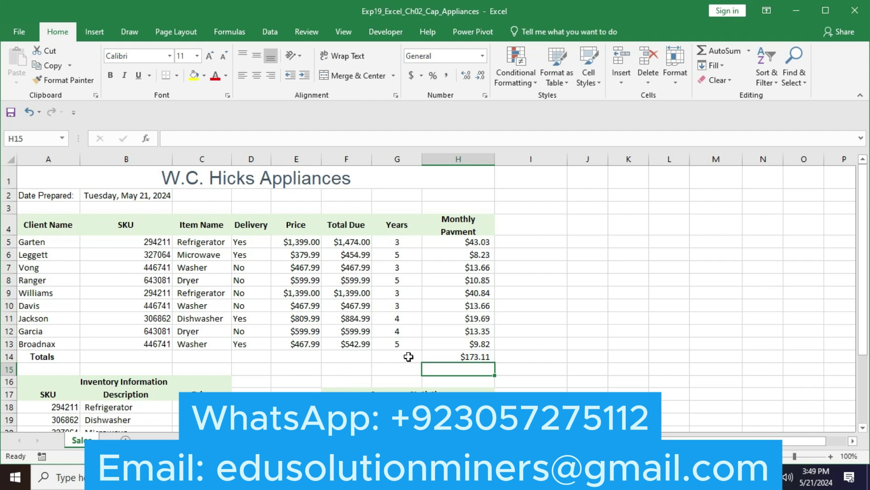
pyautogui.click(458, 354)
pyautogui.click(458, 353)
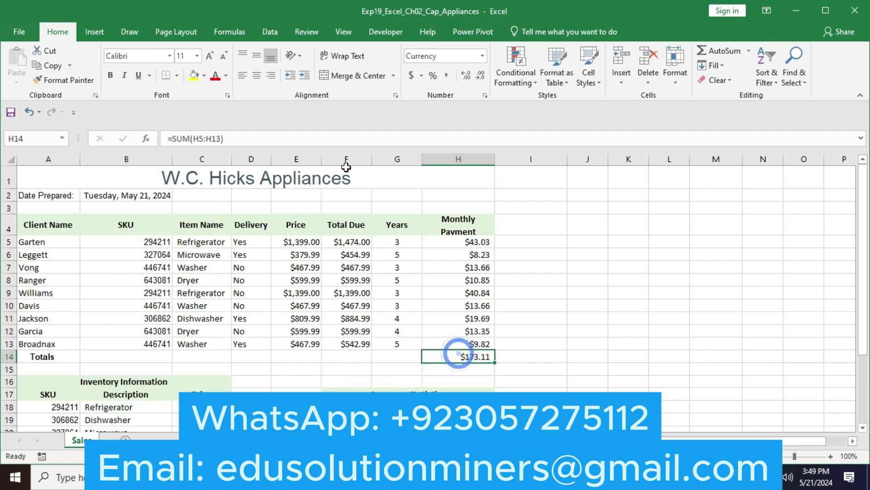
pyautogui.click(485, 95)
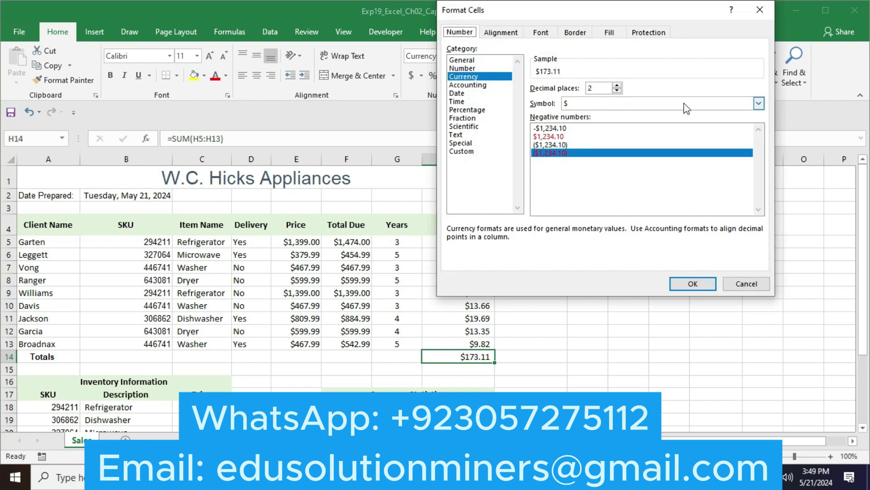
pyautogui.click(757, 104)
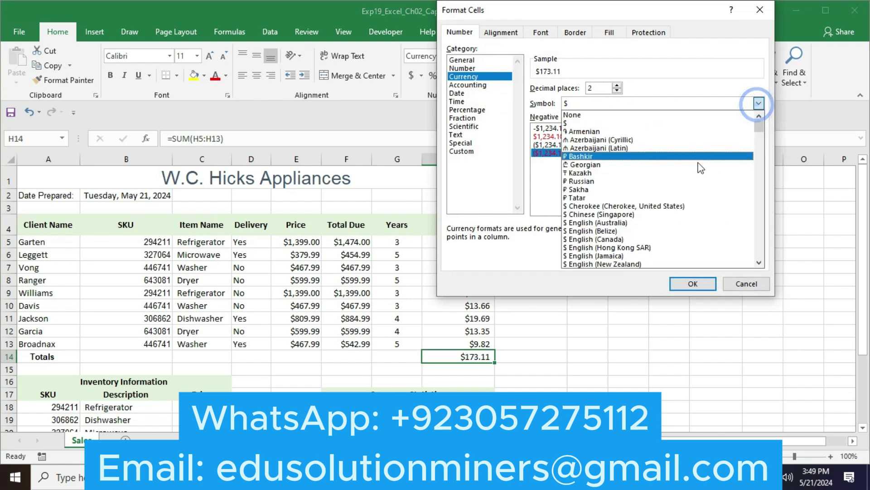
pyautogui.click(663, 206)
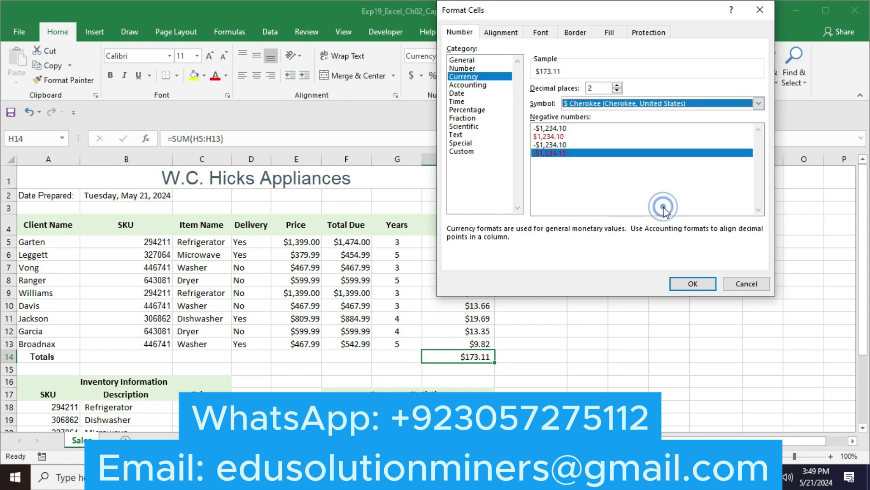
pyautogui.click(690, 285)
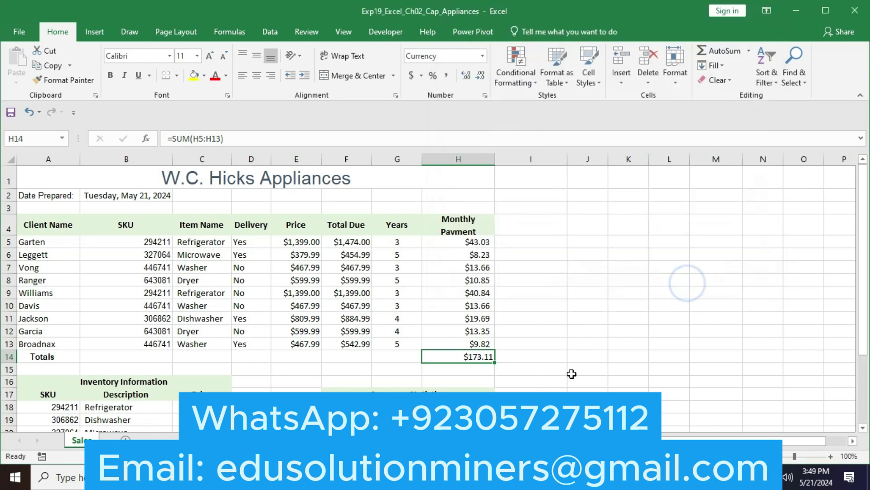
# Switch back to the Word instructions document.
pyautogui.hotkey('alt', 'Tab')
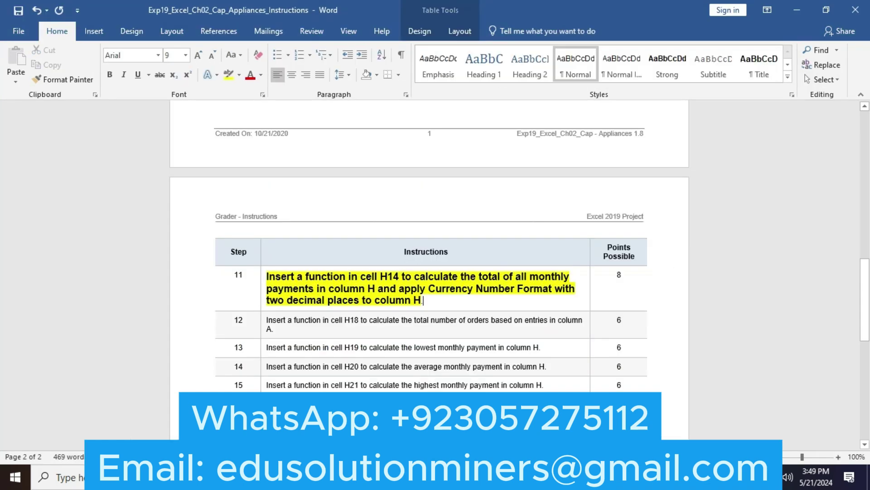